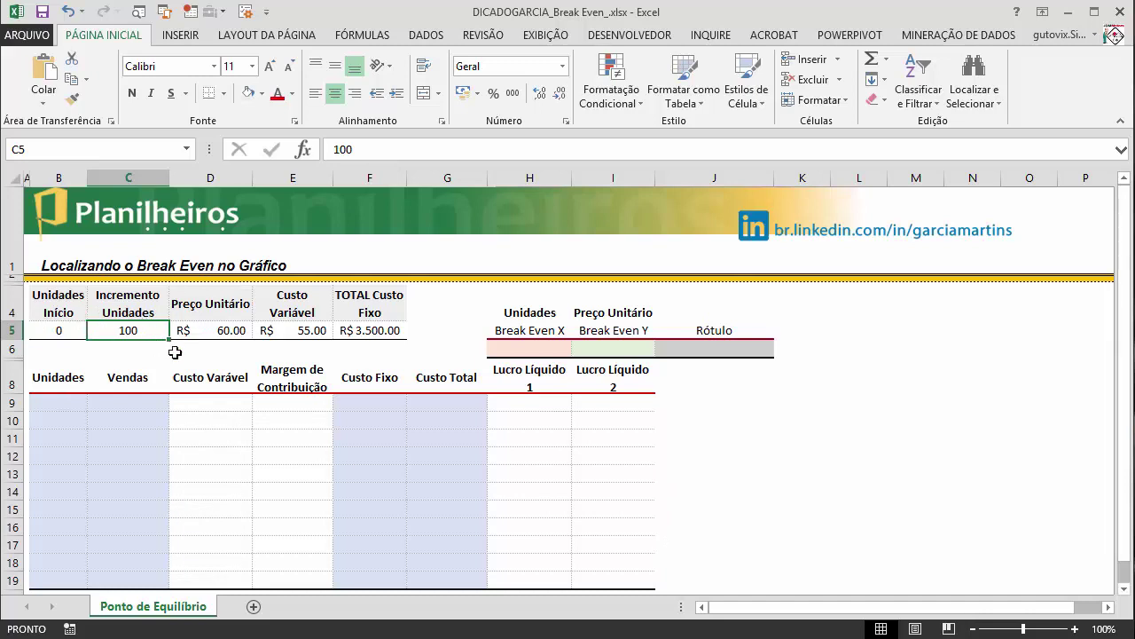
# Step: Enter the formula =$B$5 in B9 so the Unidades column starts from the Unidades Início value
pyautogui.click(220, 331)
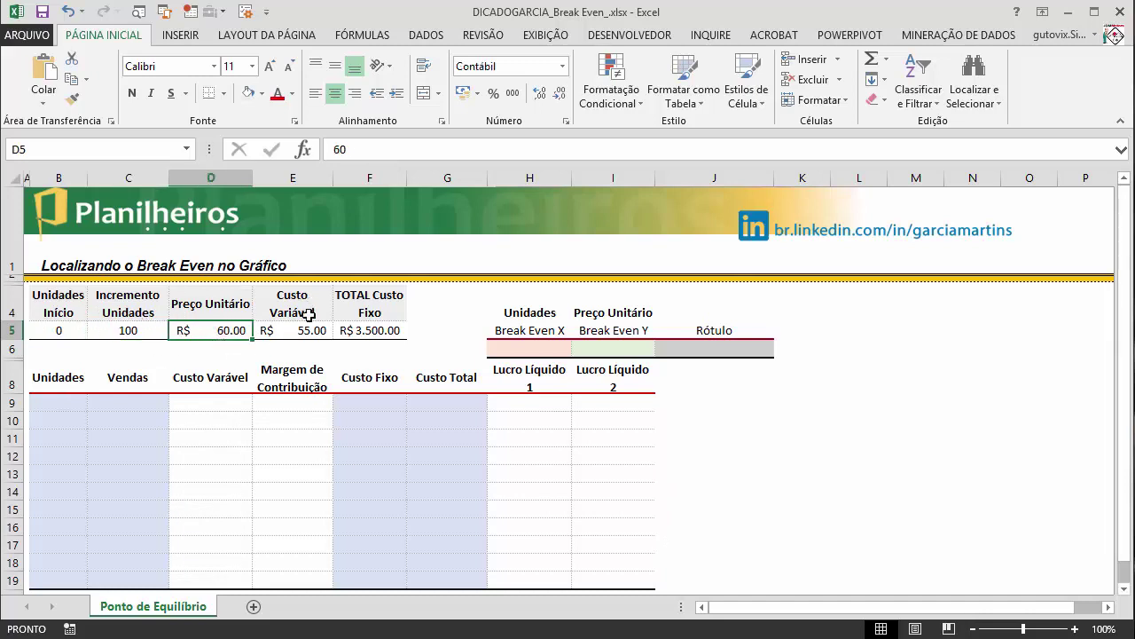
pyautogui.click(310, 327)
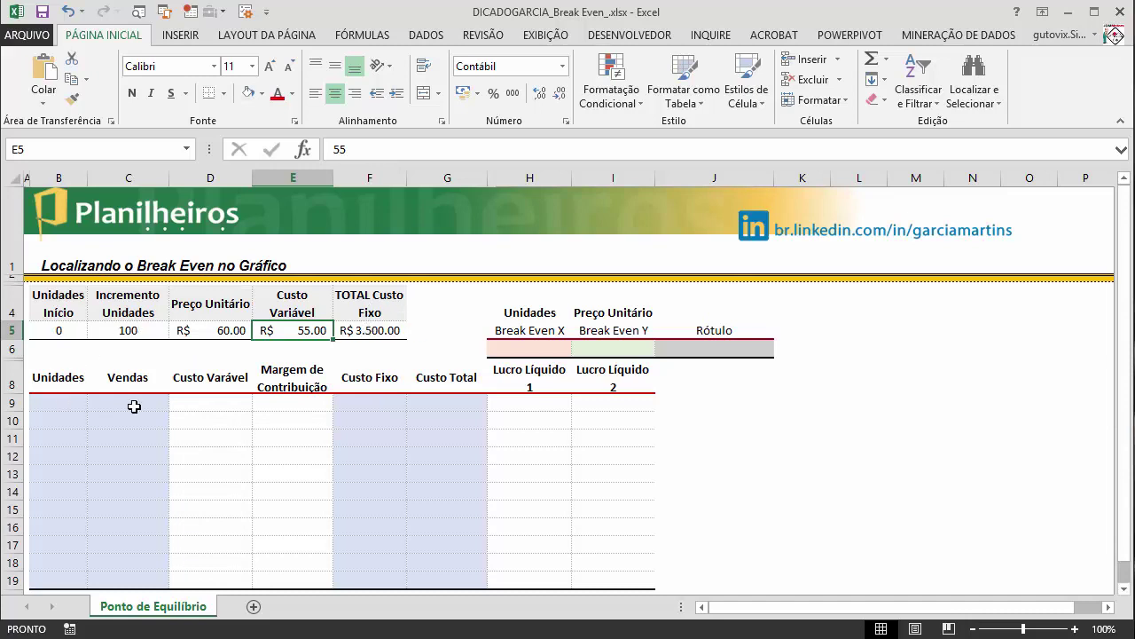
pyautogui.click(63, 402)
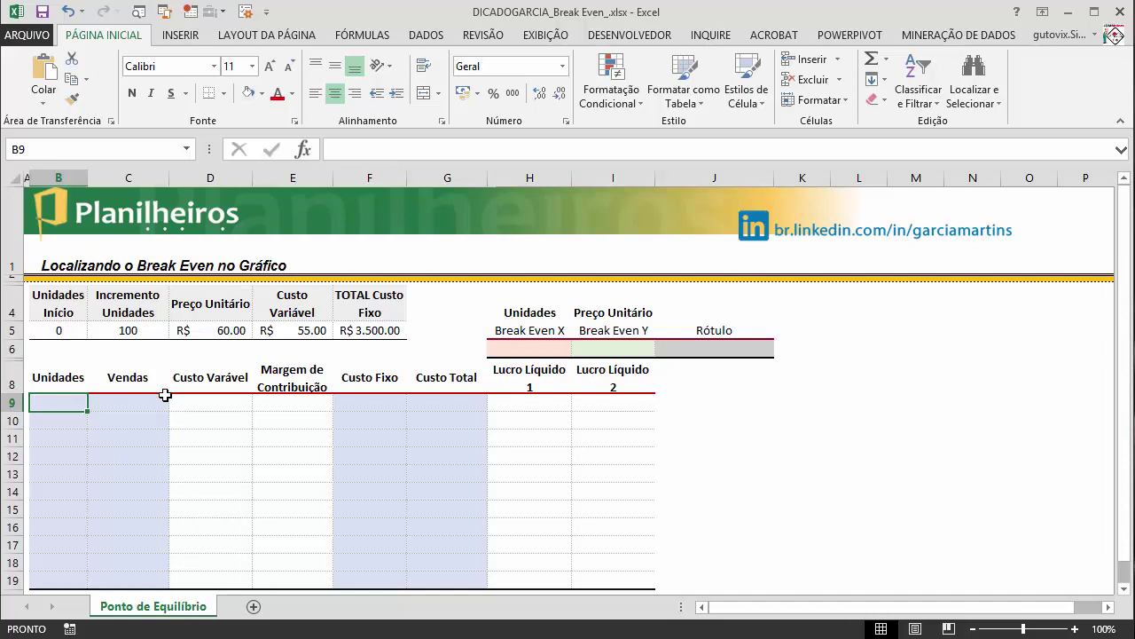
pyautogui.write('=')
pyautogui.click(69, 327)
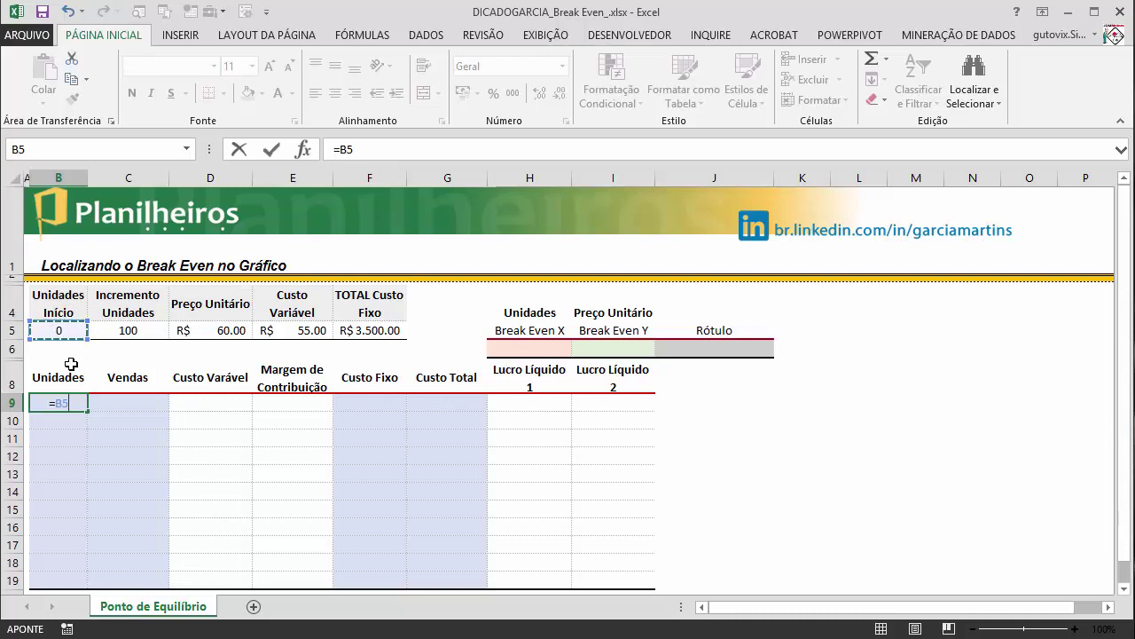
pyautogui.press('F4')
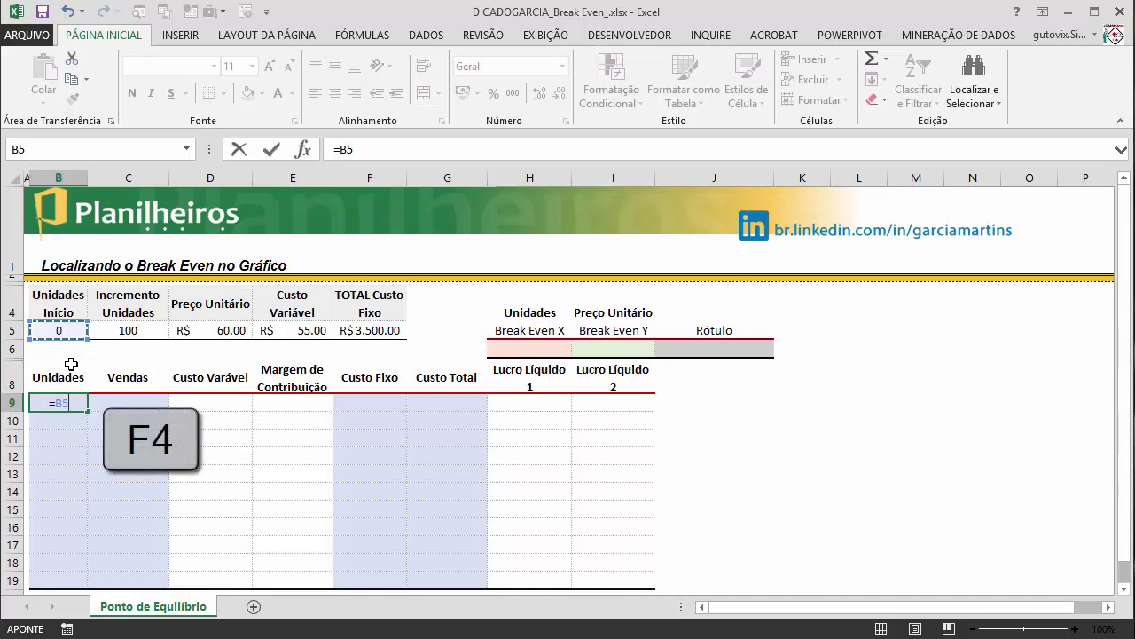
pyautogui.press('F4')
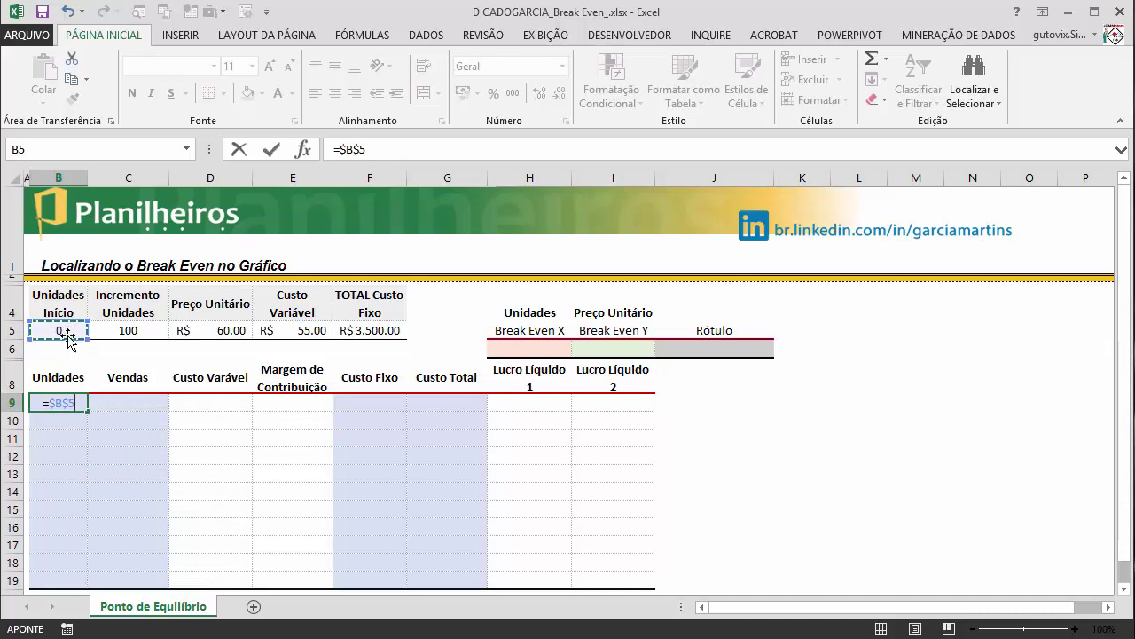
pyautogui.press('Return')
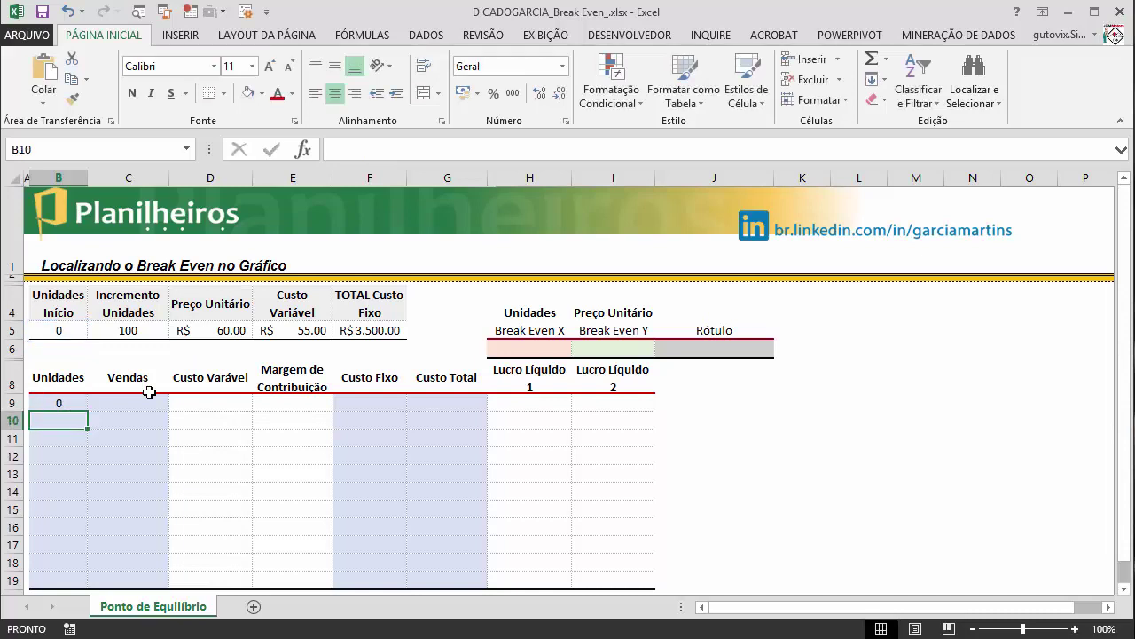
pyautogui.click(75, 402)
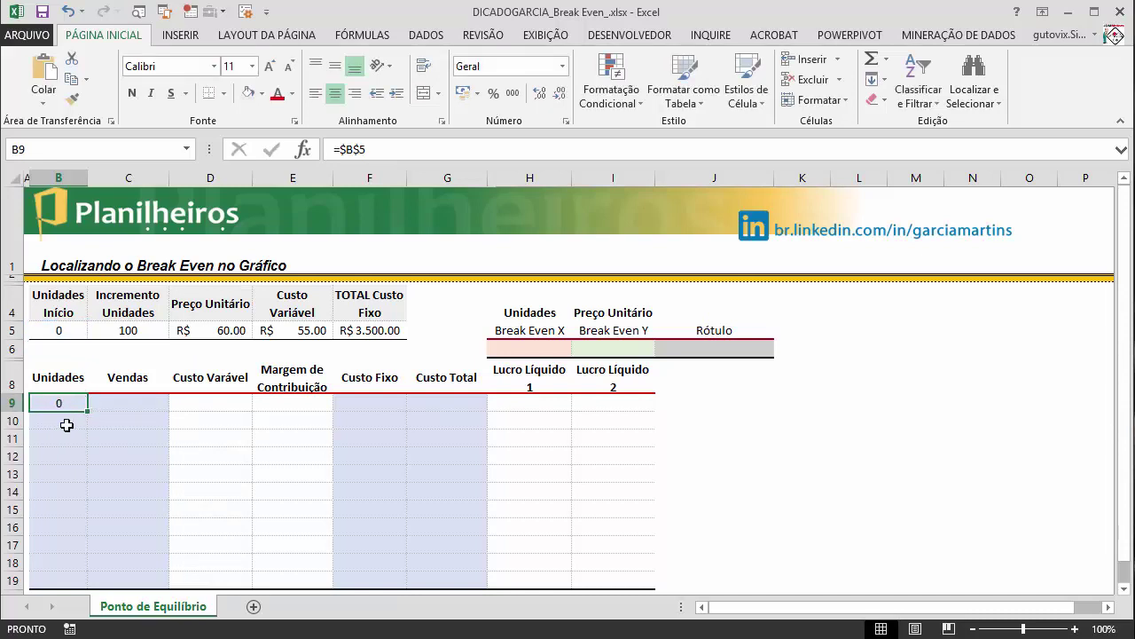
# Step: Enter the formula =B9+$C$5 in B10 to add the fixed unit increment to the previous row
pyautogui.click(55, 424)
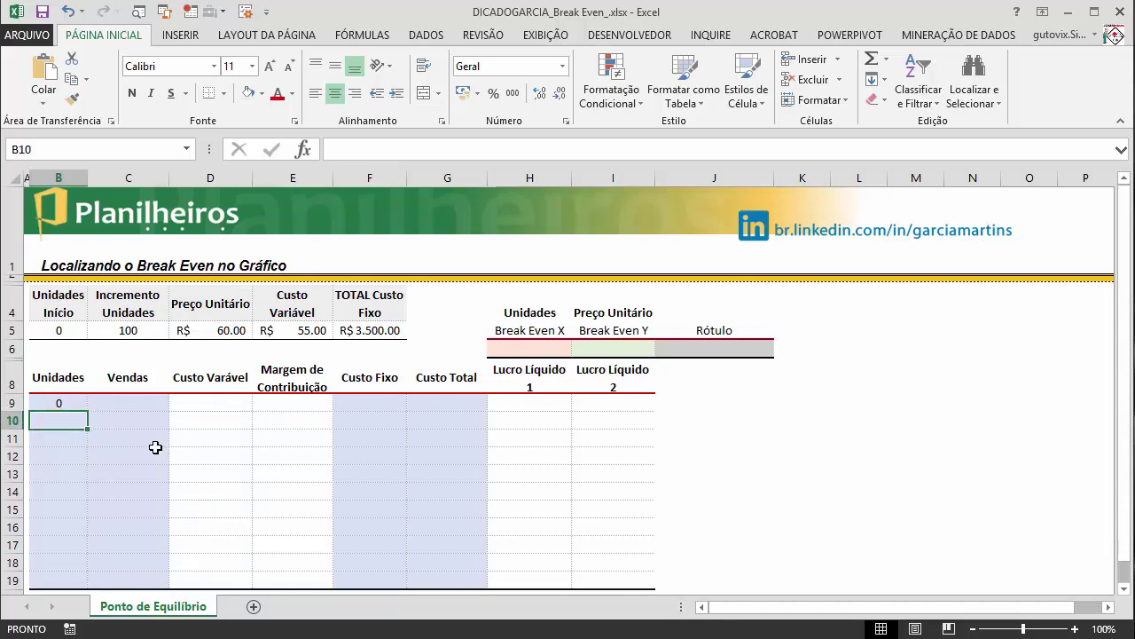
pyautogui.write('=')
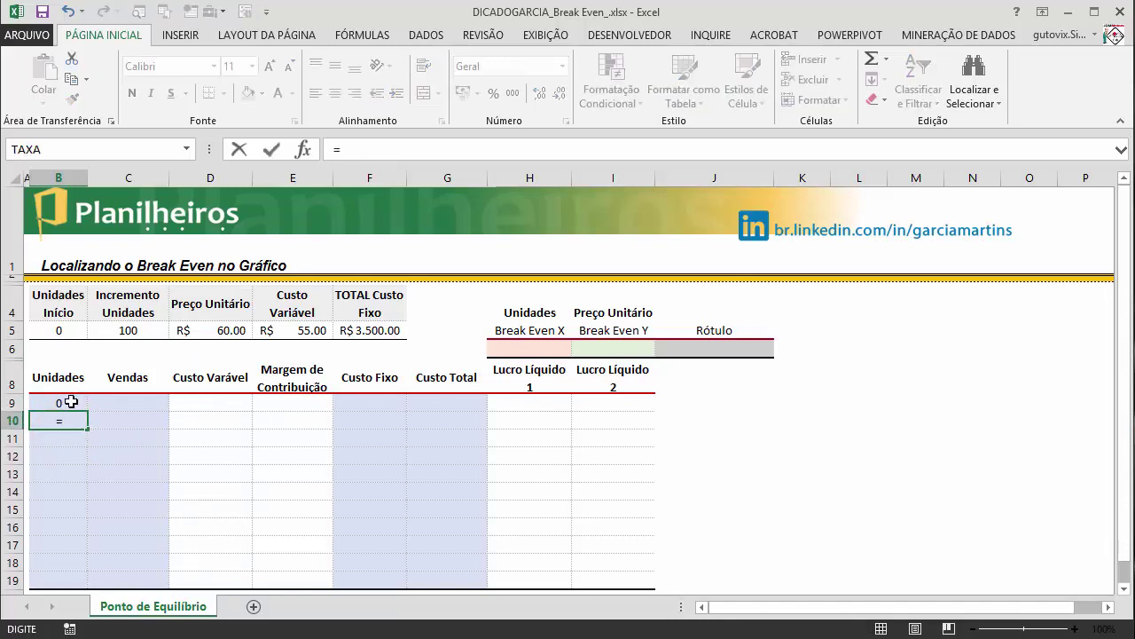
pyautogui.click(71, 402)
pyautogui.write('+')
pyautogui.click(141, 334)
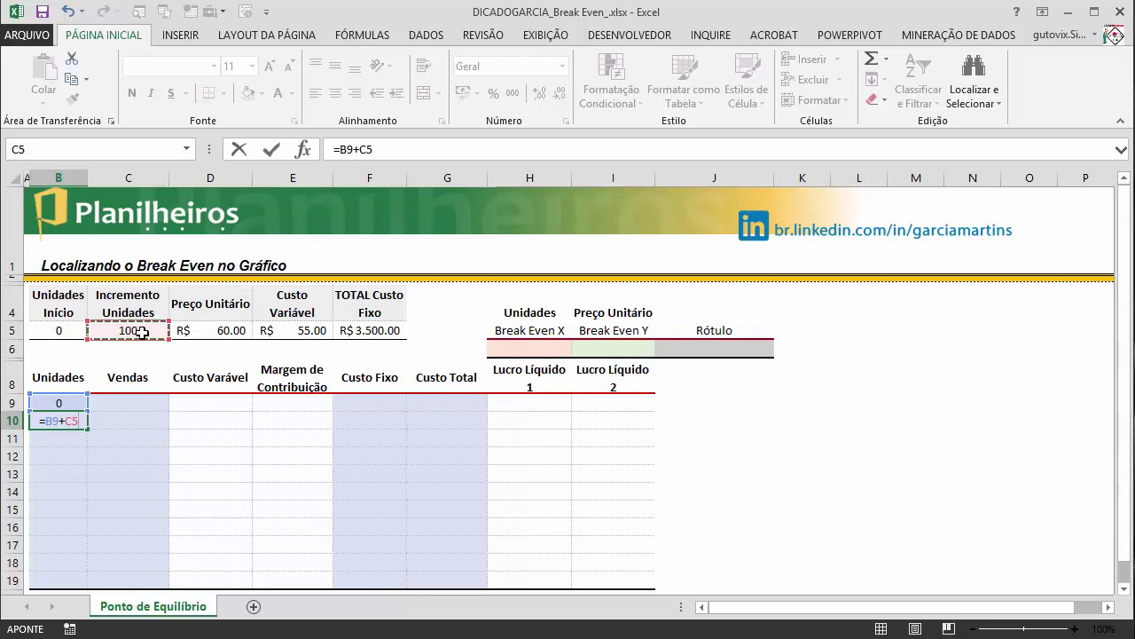
pyautogui.press('F4')
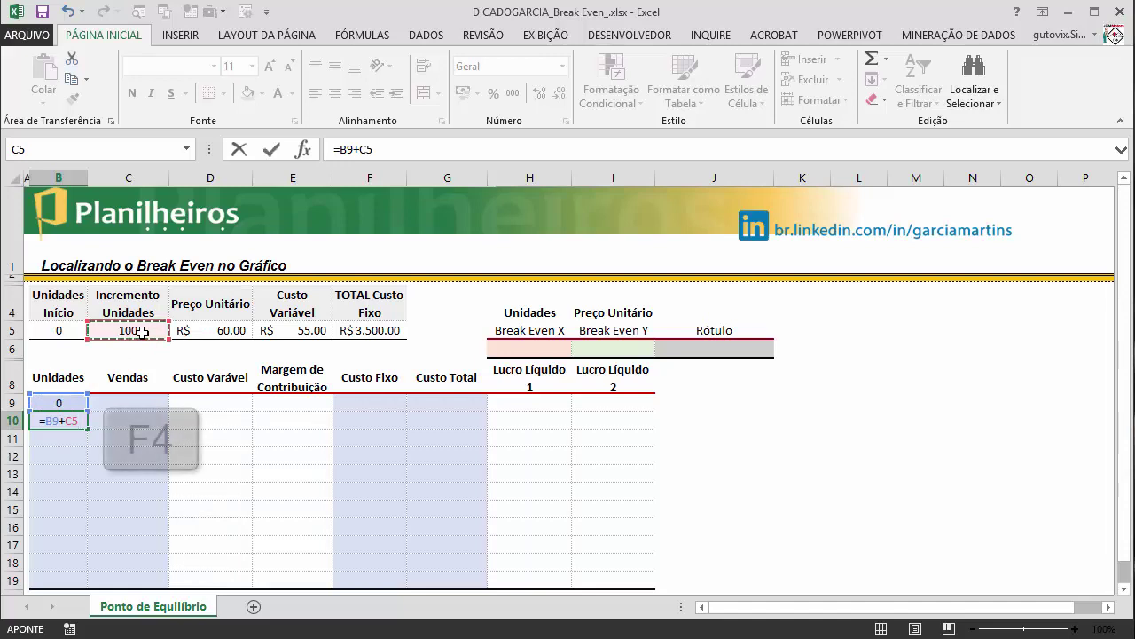
pyautogui.press('F4')
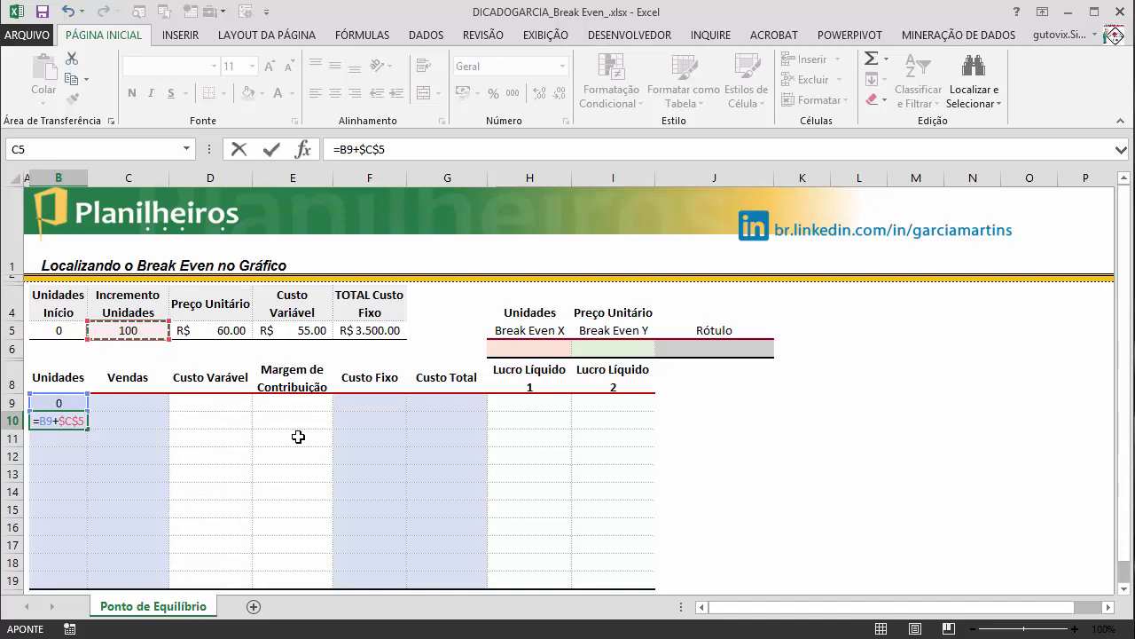
pyautogui.press('Return')
# Step: Fill the B10 increment formula down through B19 without copying the formatting
pyautogui.click(69, 422)
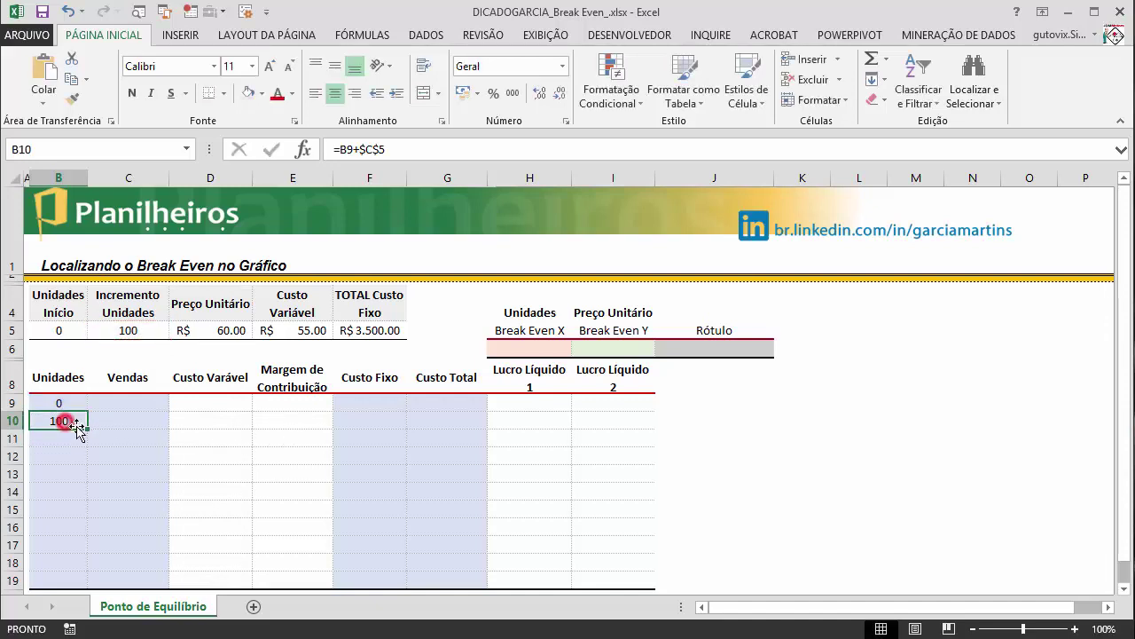
pyautogui.moveTo(88, 429); pyautogui.dragTo(86, 586)
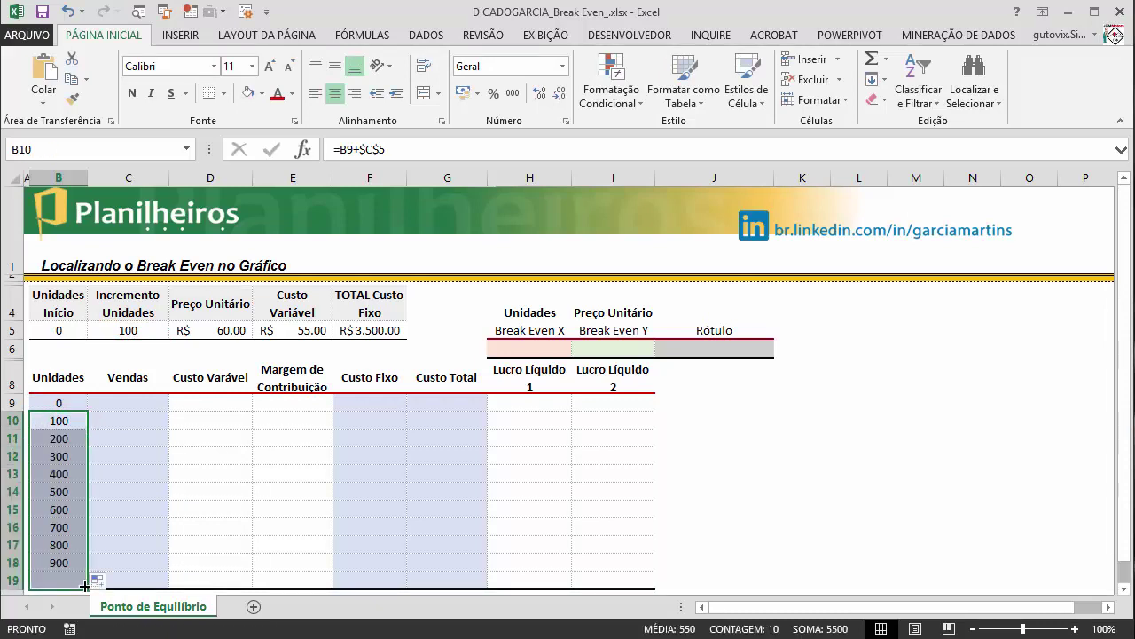
pyautogui.click(97, 578)
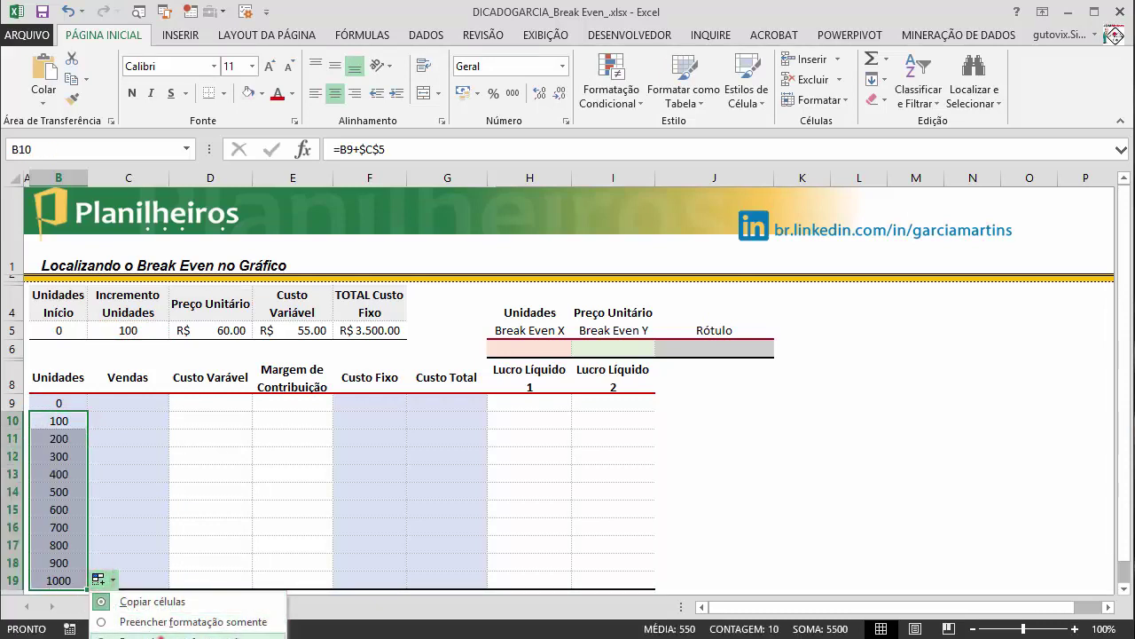
pyautogui.click(162, 631)
pyautogui.click(189, 487)
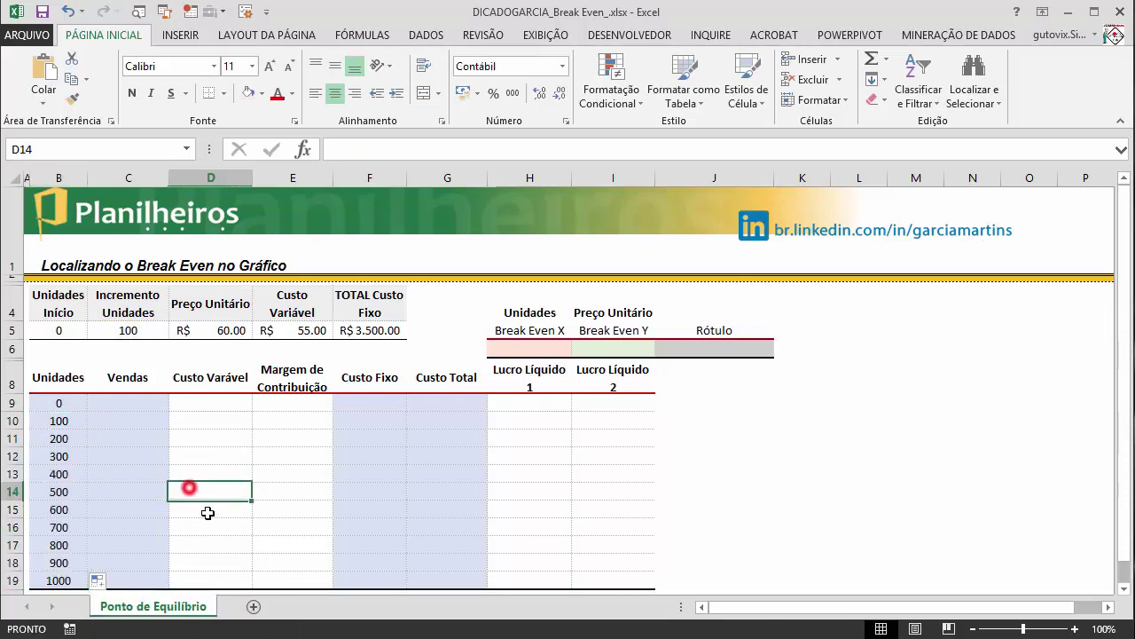
# Step: Examine the formulas in the Unidades column cell by cell from B9 to B15
pyautogui.click(61, 400)
pyautogui.click(58, 419)
pyautogui.click(64, 438)
pyautogui.click(64, 456)
pyautogui.click(64, 474)
pyautogui.click(66, 492)
pyautogui.click(66, 508)
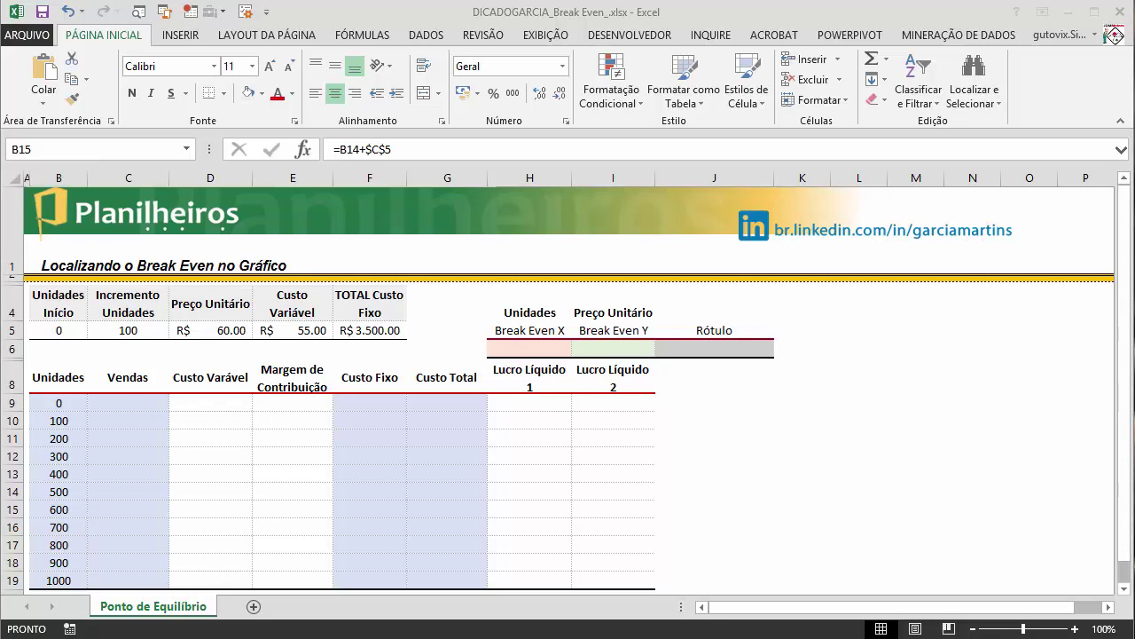
pyautogui.click(548, 11)
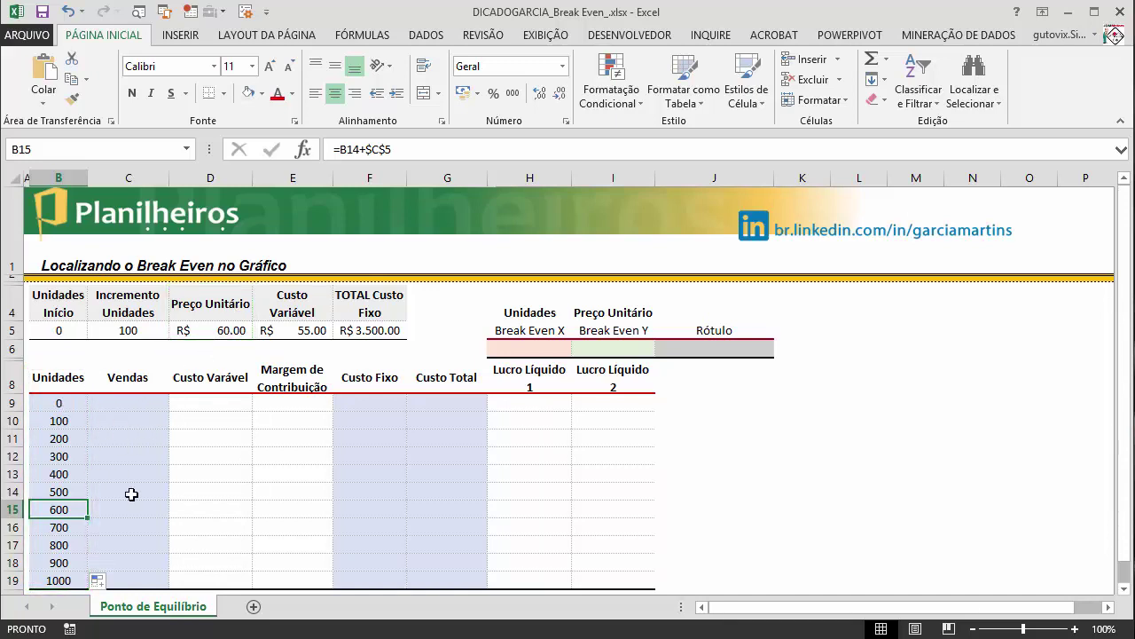
# Step: Write the Vendas formula =B9*$D$5 in C9, multiplying the units by the absolute unit price reference
pyautogui.click(138, 403)
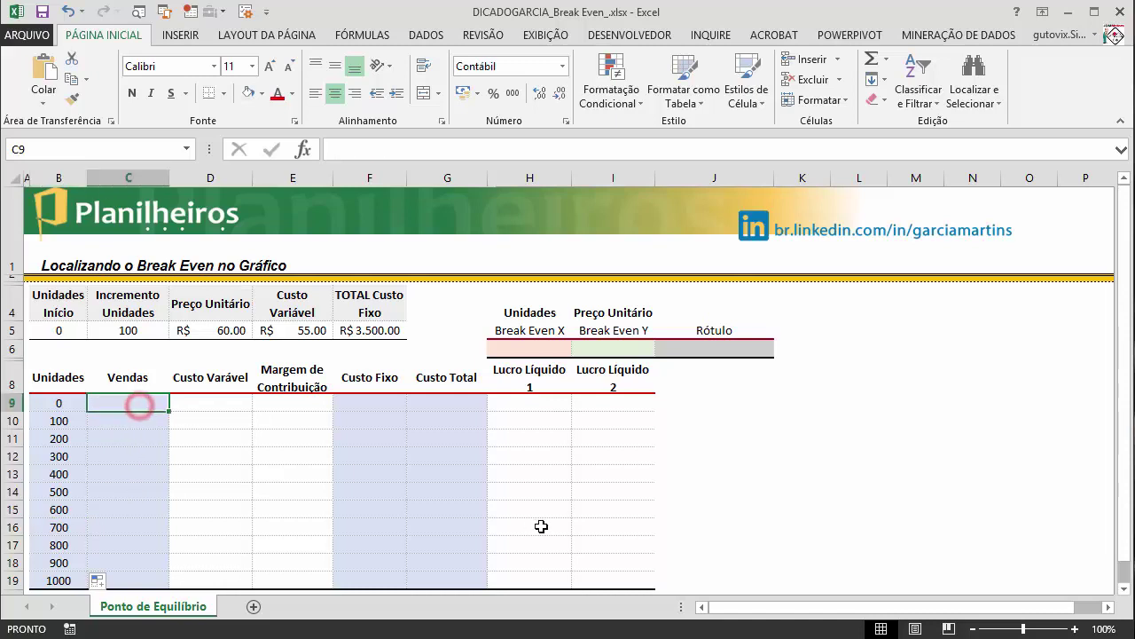
pyautogui.write('=')
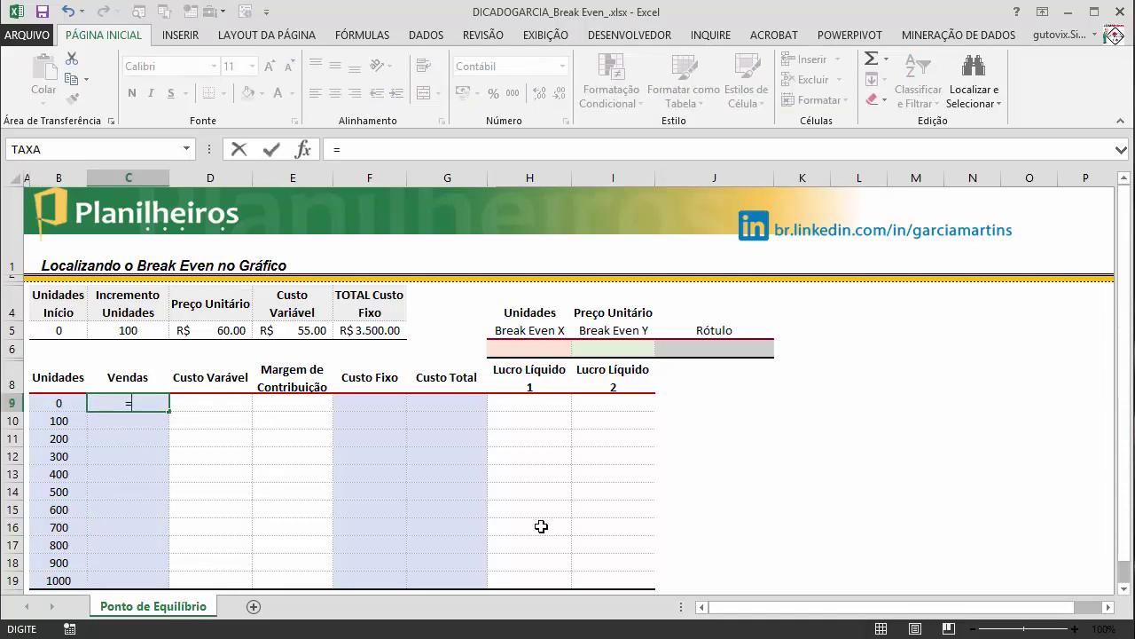
pyautogui.click(54, 405)
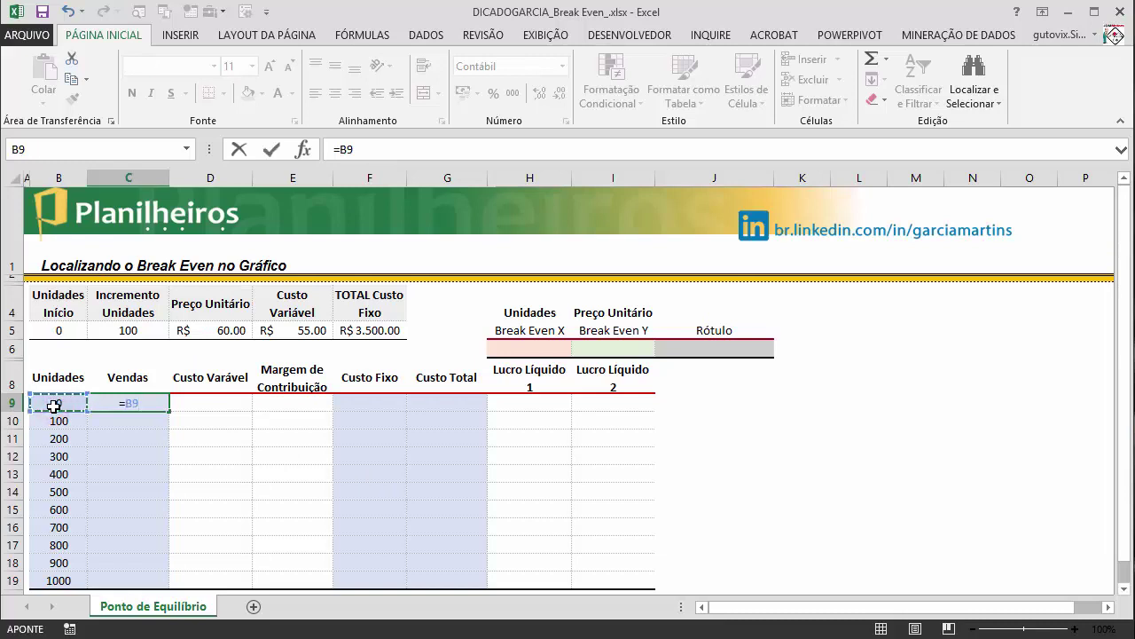
pyautogui.write('*')
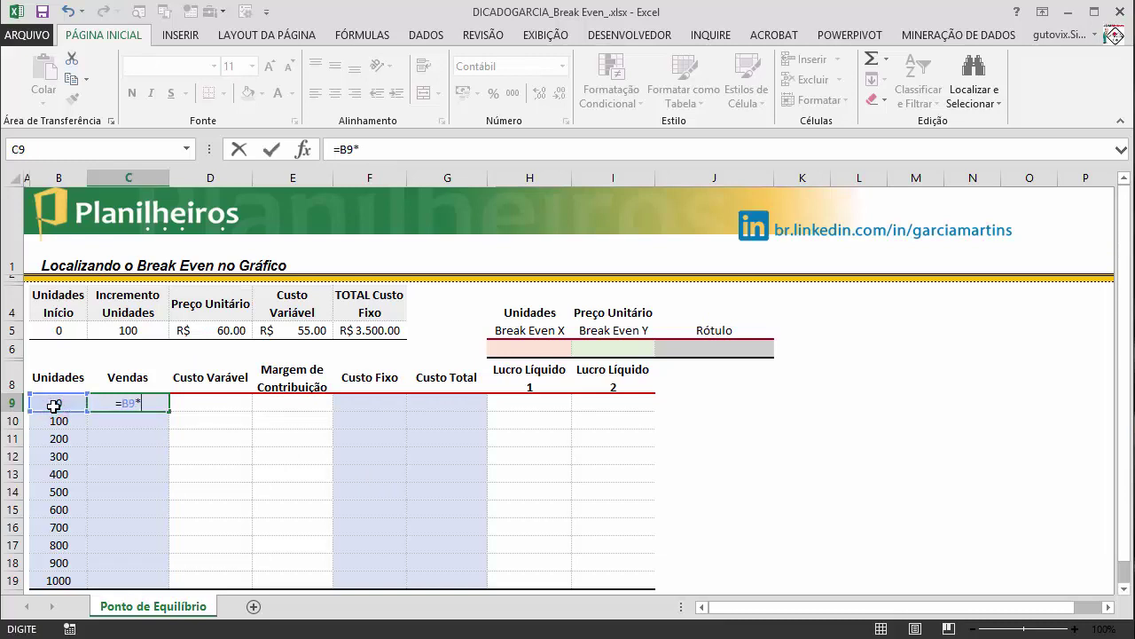
pyautogui.click(213, 330)
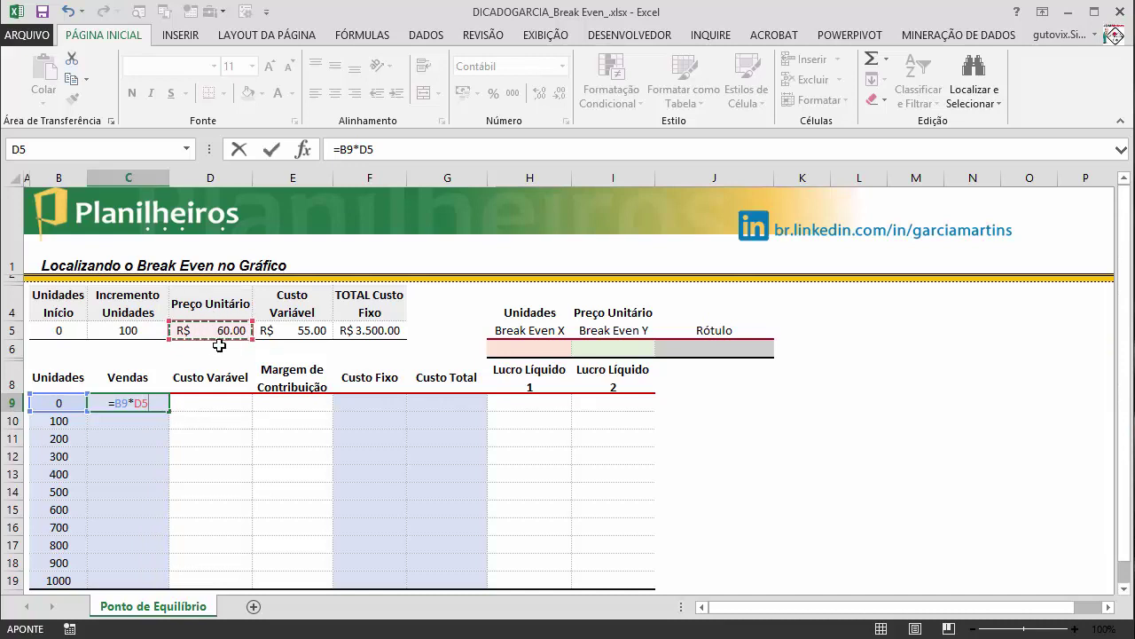
pyautogui.press('F4')
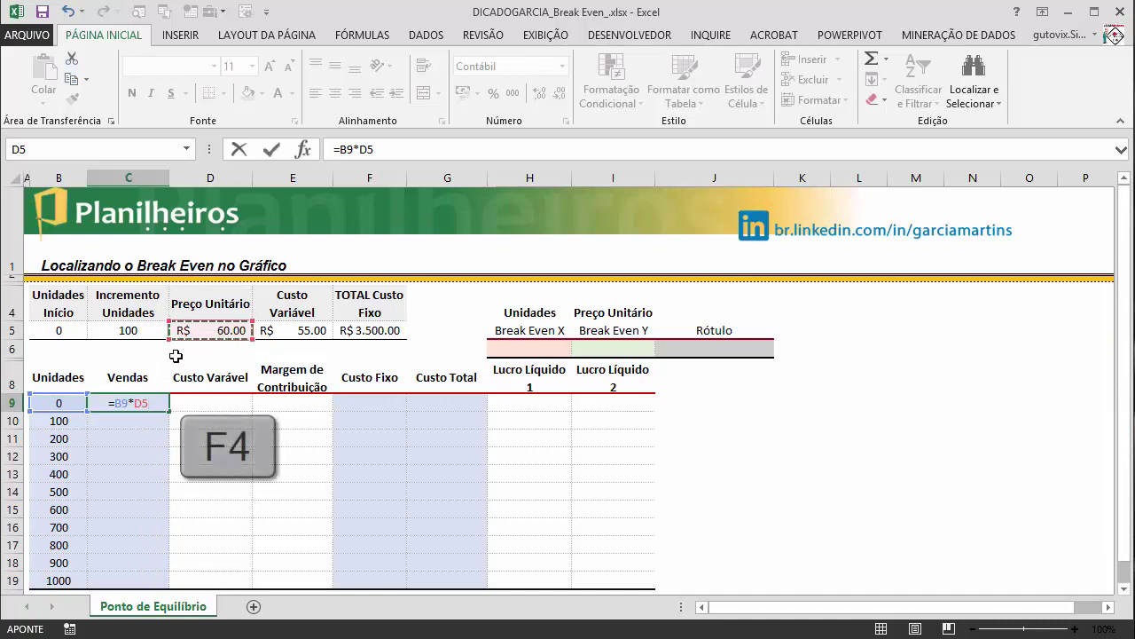
pyautogui.press('F4')
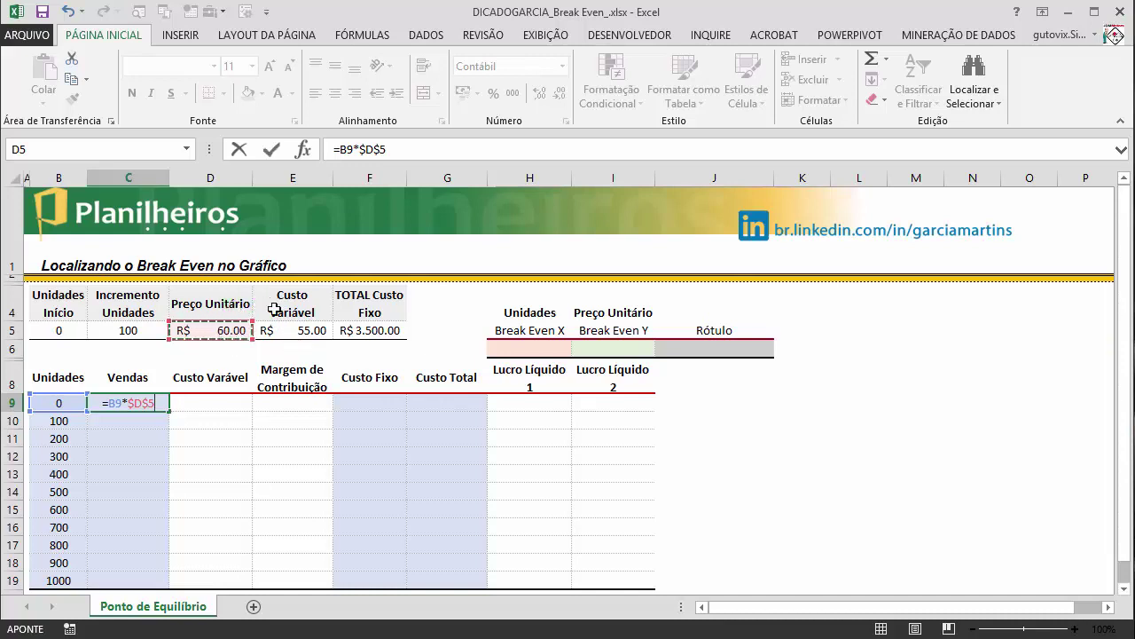
# Step: Convert the C9 references to mixed ones so that the formula reads =$B9*D$5, and commit it
pyautogui.click(131, 403)
pyautogui.click(133, 404)
pyautogui.press('Delete')
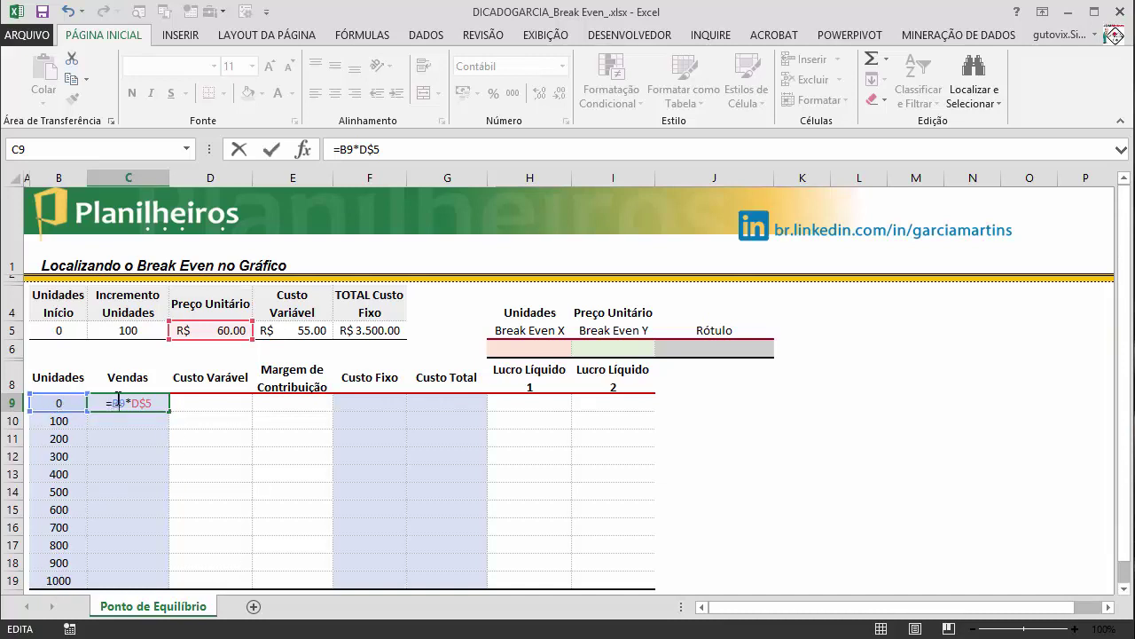
pyautogui.press('F4')
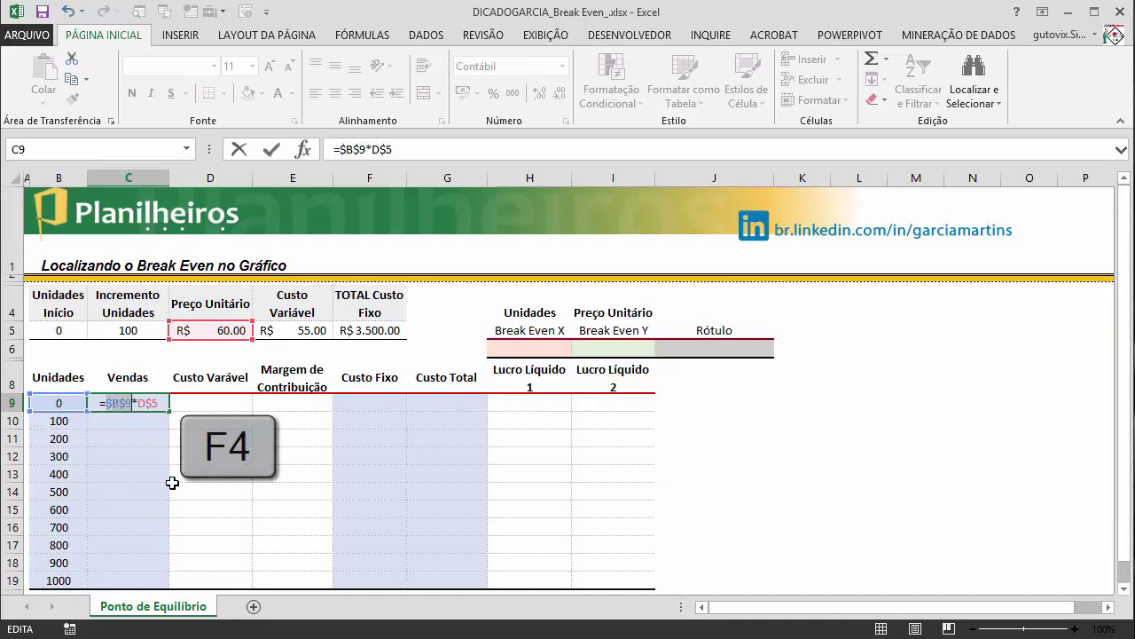
pyautogui.press('F4')
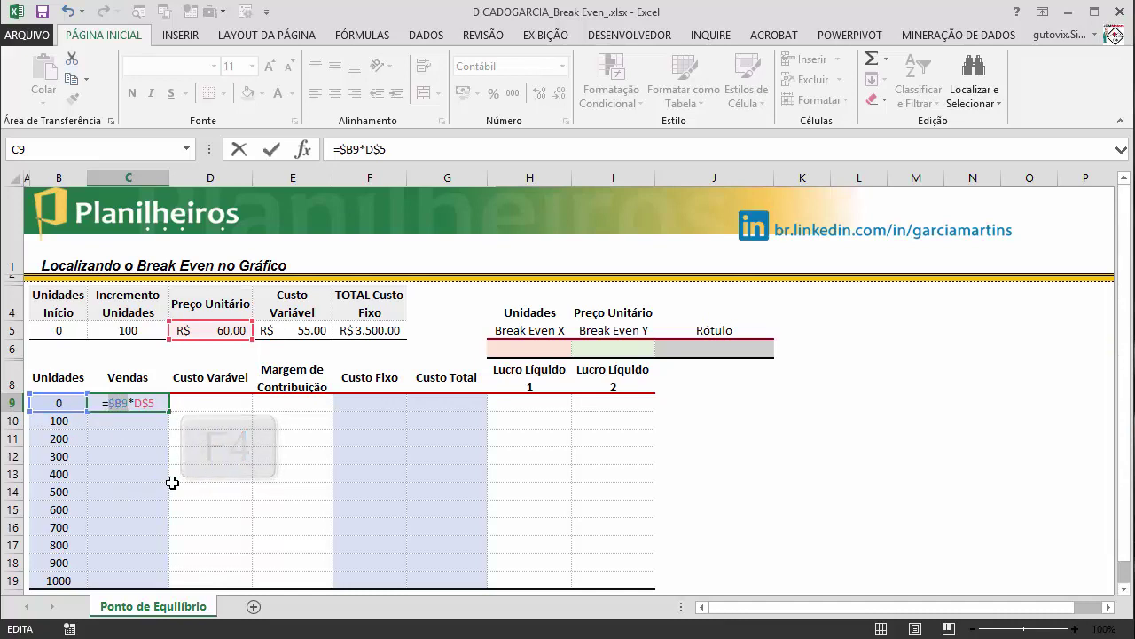
pyautogui.press('Return')
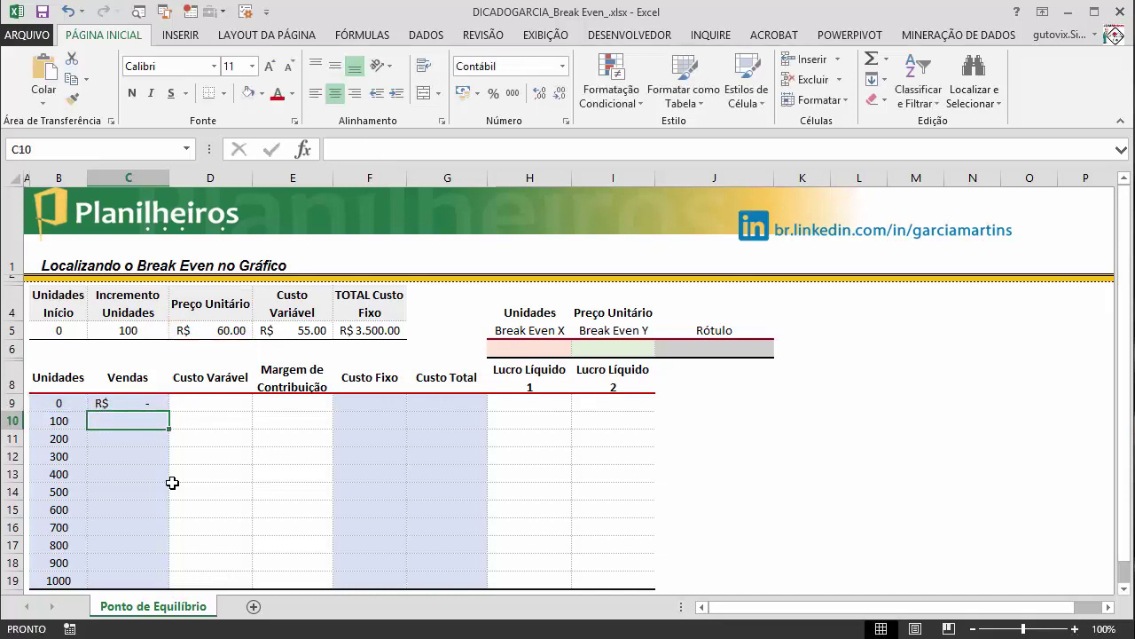
pyautogui.click(136, 399)
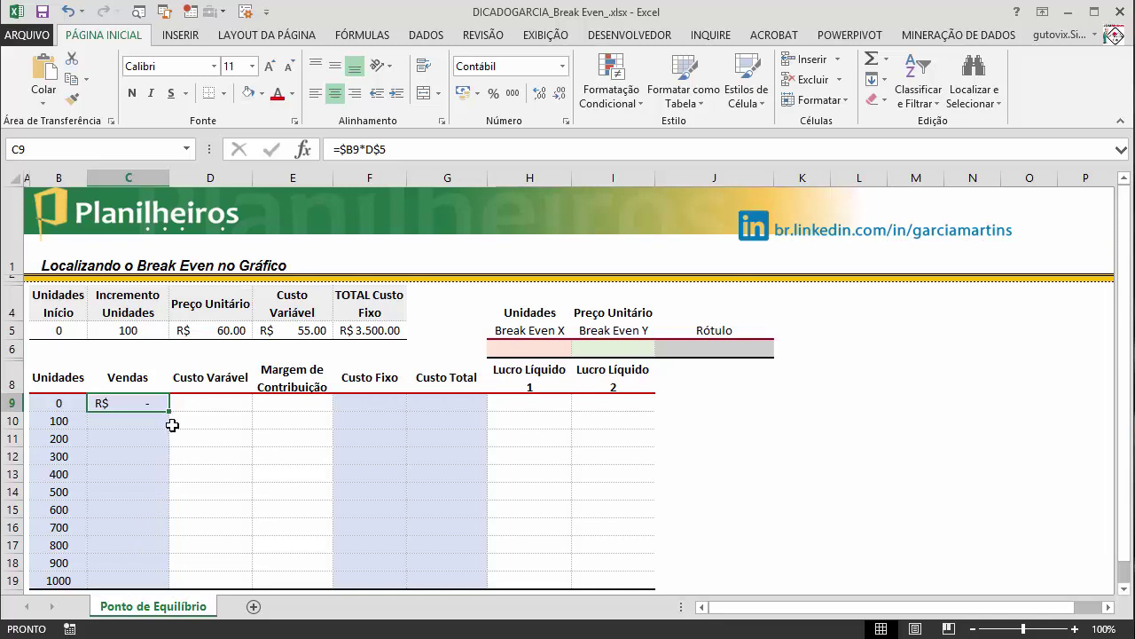
pyautogui.moveTo(169, 410)
pyautogui.mouseDown()
pyautogui.moveTo(256, 407)
pyautogui.moveTo(257, 560)
pyautogui.moveTo(165, 402)
pyautogui.mouseUp()
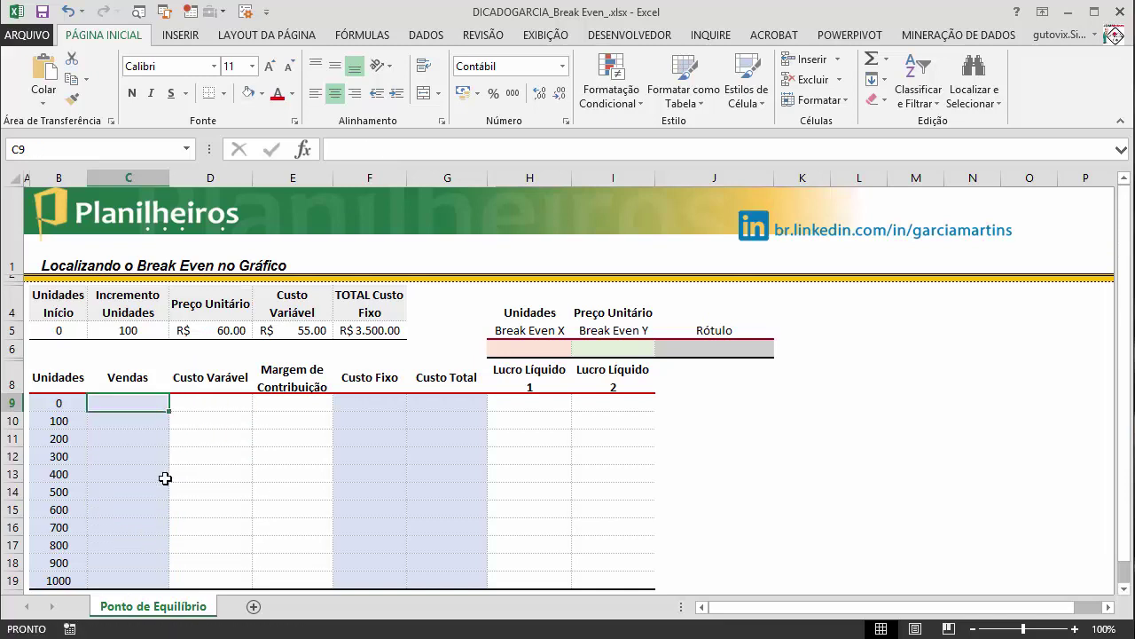
pyautogui.hotkey('ctrl', 'z')
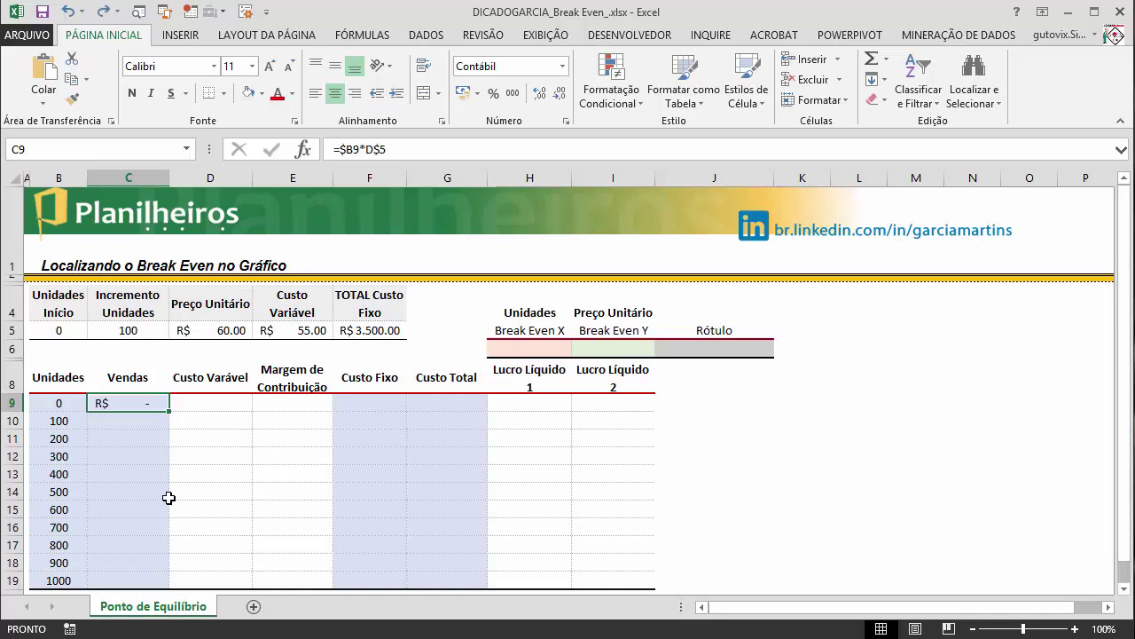
# Step: Fill the C9 formula =$B9*D$5 into the whole range C9:D19, covering the Vendas and Custo Variável columns
pyautogui.click(213, 476)
pyautogui.click(136, 400)
pyautogui.moveTo(157, 415); pyautogui.dragTo(231, 577)
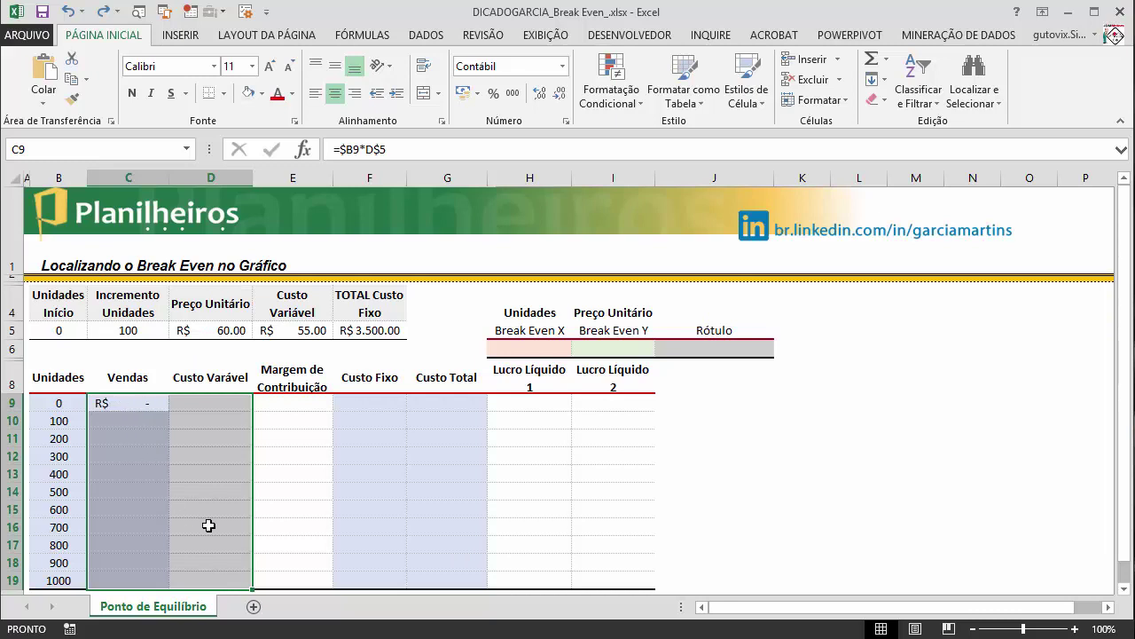
pyautogui.press('F2')
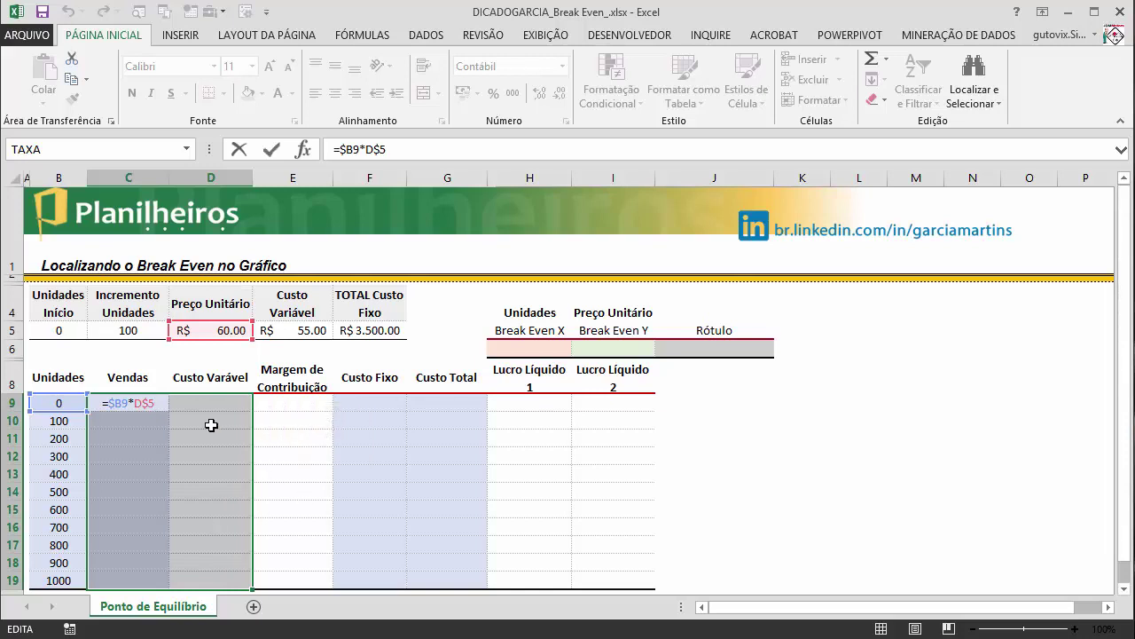
pyautogui.hotkey('ctrl', 'Return')
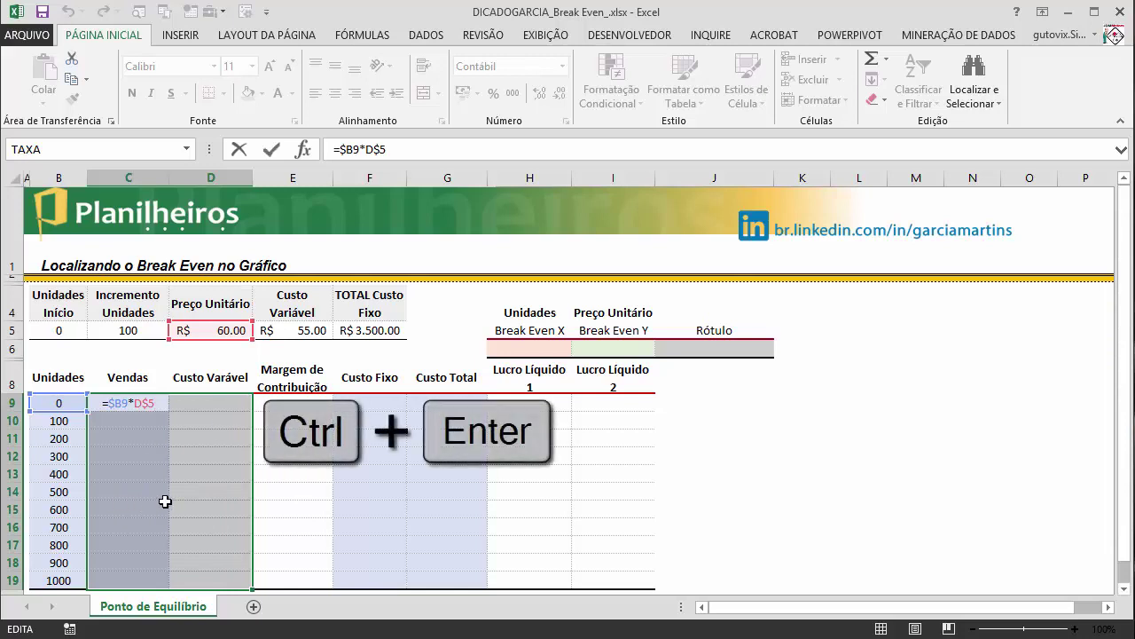
pyautogui.hotkey('ctrl', 'Return')
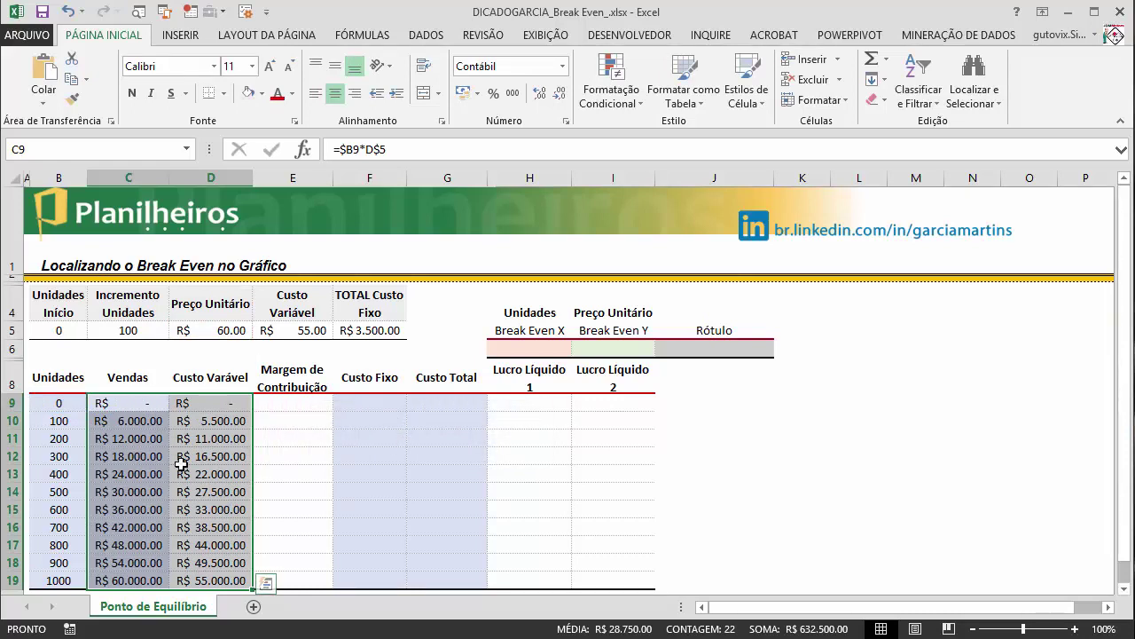
# Step: Examine the cell references of the Vendas and Custo Variável formulas in rows 11 and 15
pyautogui.click(119, 430)
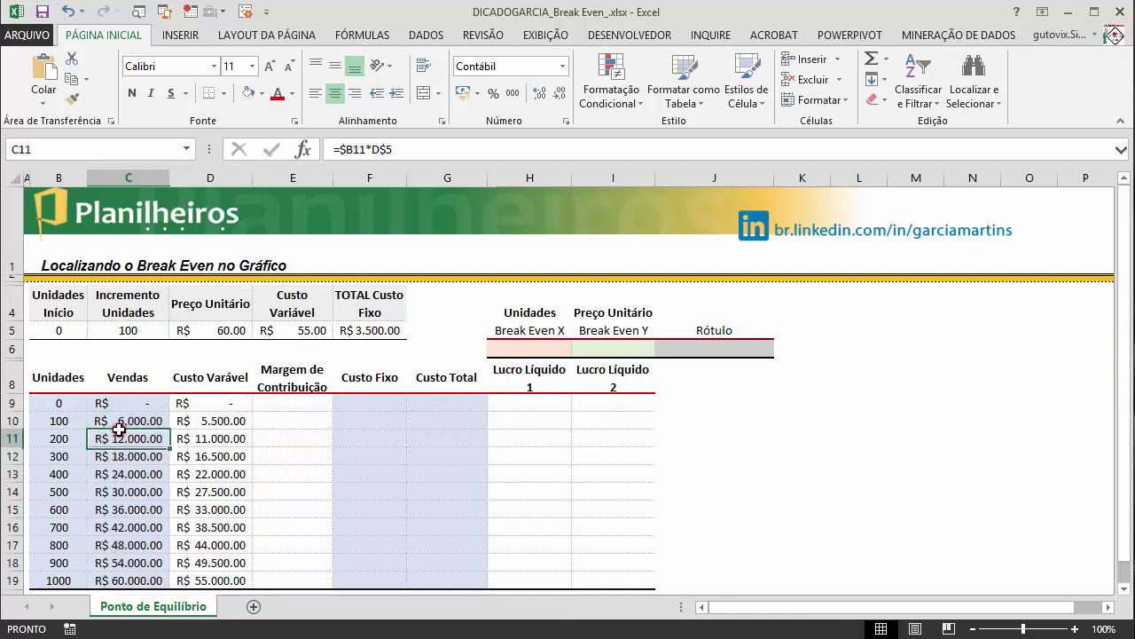
pyautogui.press('F2')
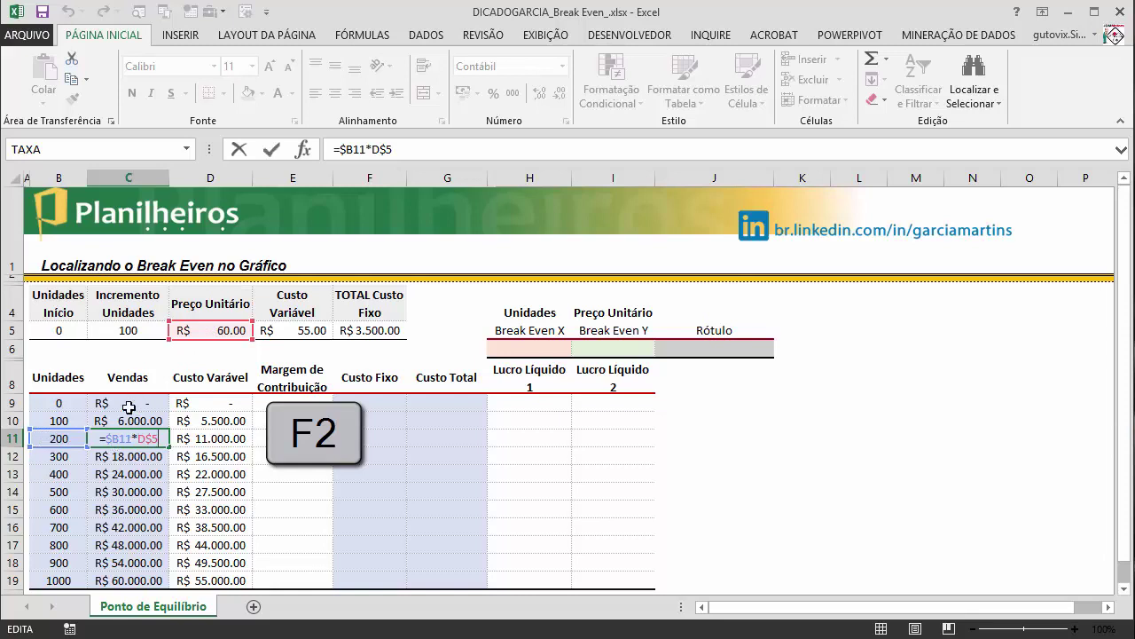
pyautogui.press('Escape')
pyautogui.click(222, 435)
pyautogui.press('F2')
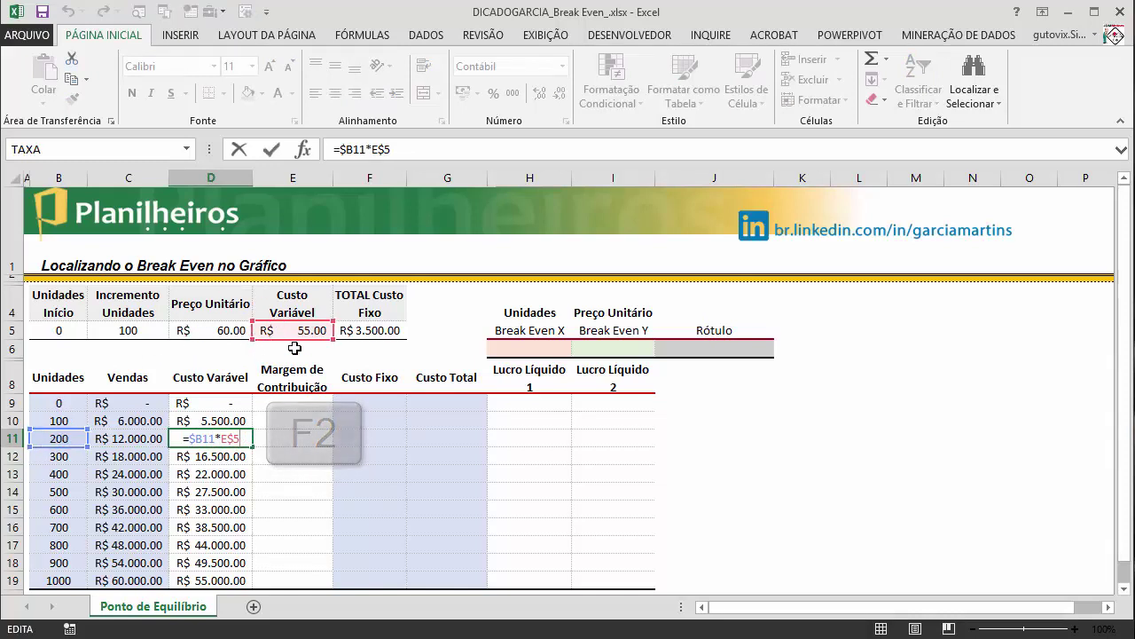
pyautogui.press('Escape')
pyautogui.click(209, 507)
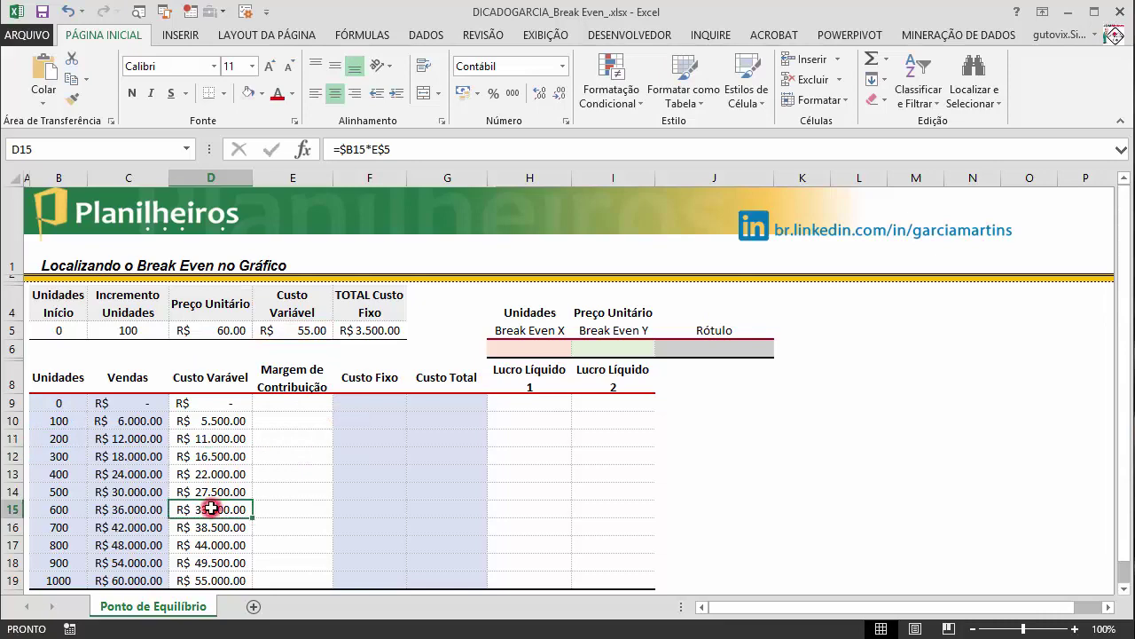
pyautogui.press('F2')
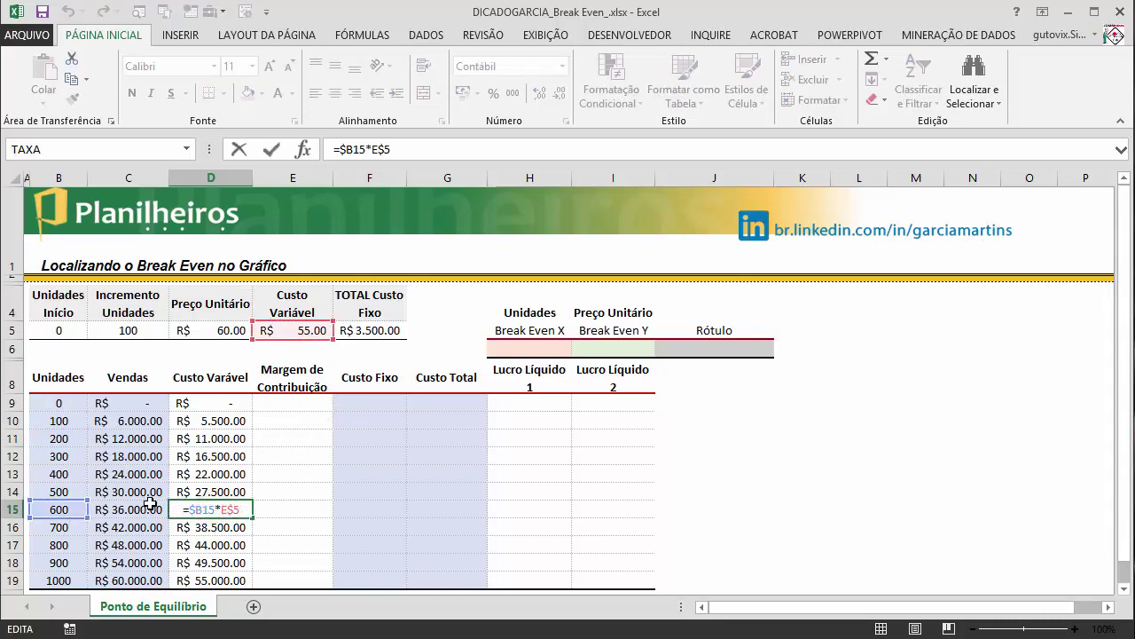
pyautogui.click(124, 508)
pyautogui.press('F2')
pyautogui.press('Escape')
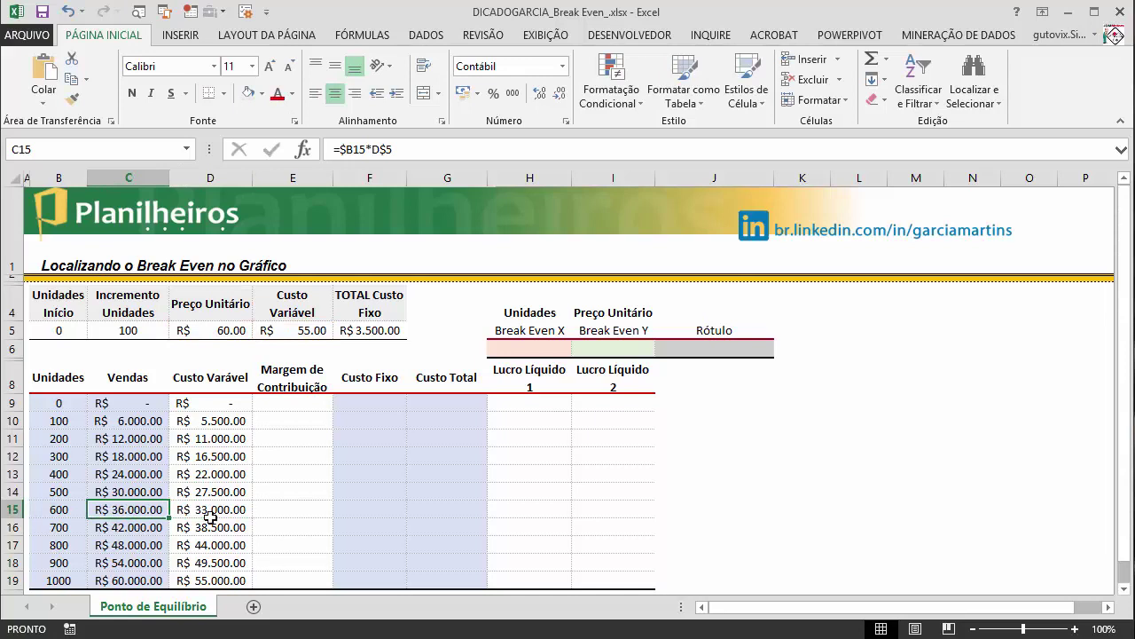
pyautogui.click(121, 420)
pyautogui.moveTo(124, 421); pyautogui.dragTo(218, 576)
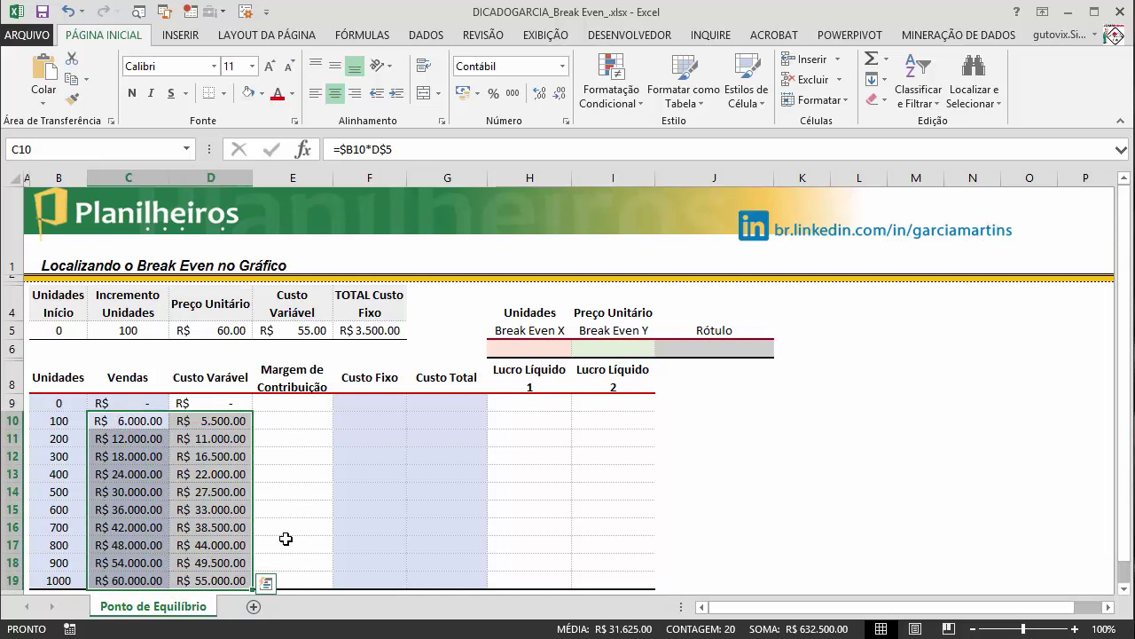
pyautogui.click(265, 457)
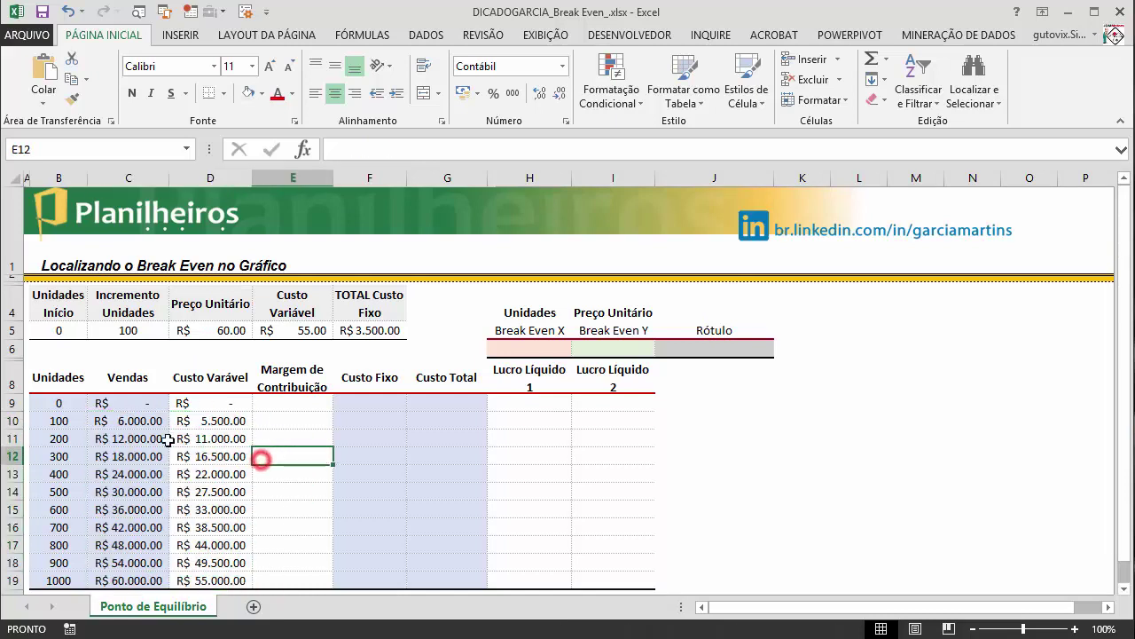
# Step: Write the Margem de Contribuição formula =C9-D9 in E9, subtracting the variable cost from the sales
pyautogui.click(295, 402)
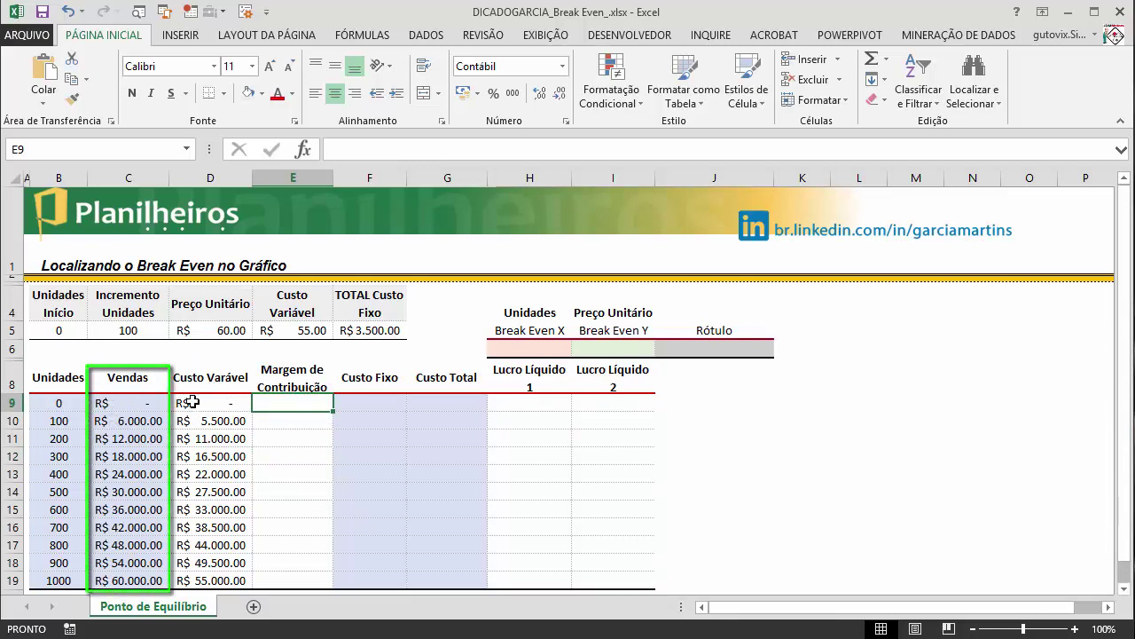
pyautogui.write('=')
pyautogui.click(133, 404)
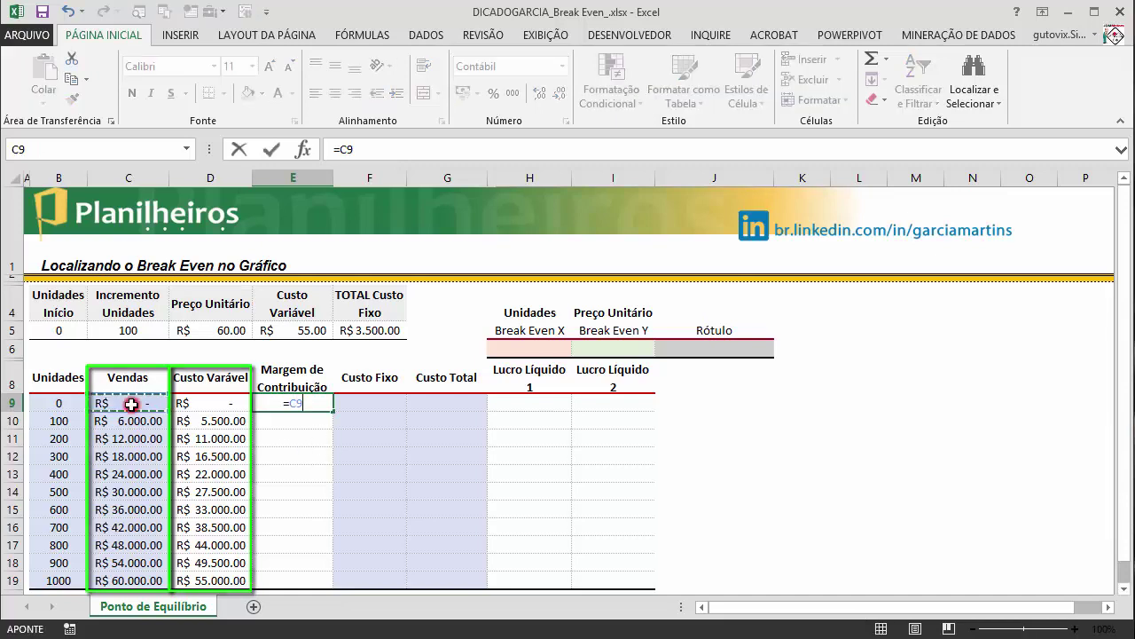
pyautogui.write('-')
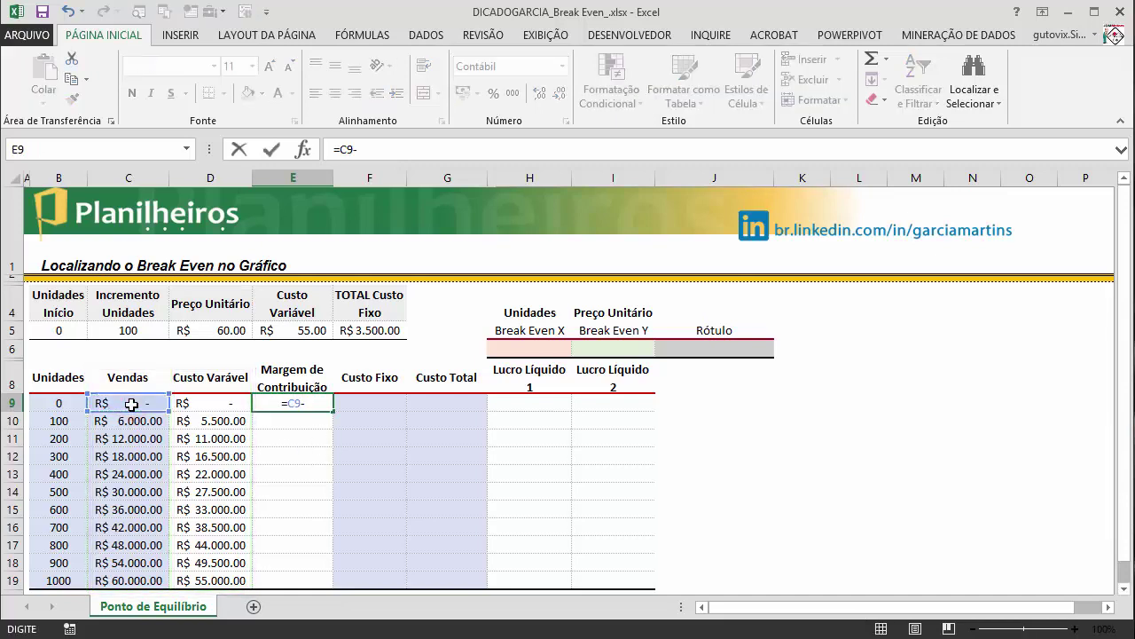
pyautogui.click(227, 401)
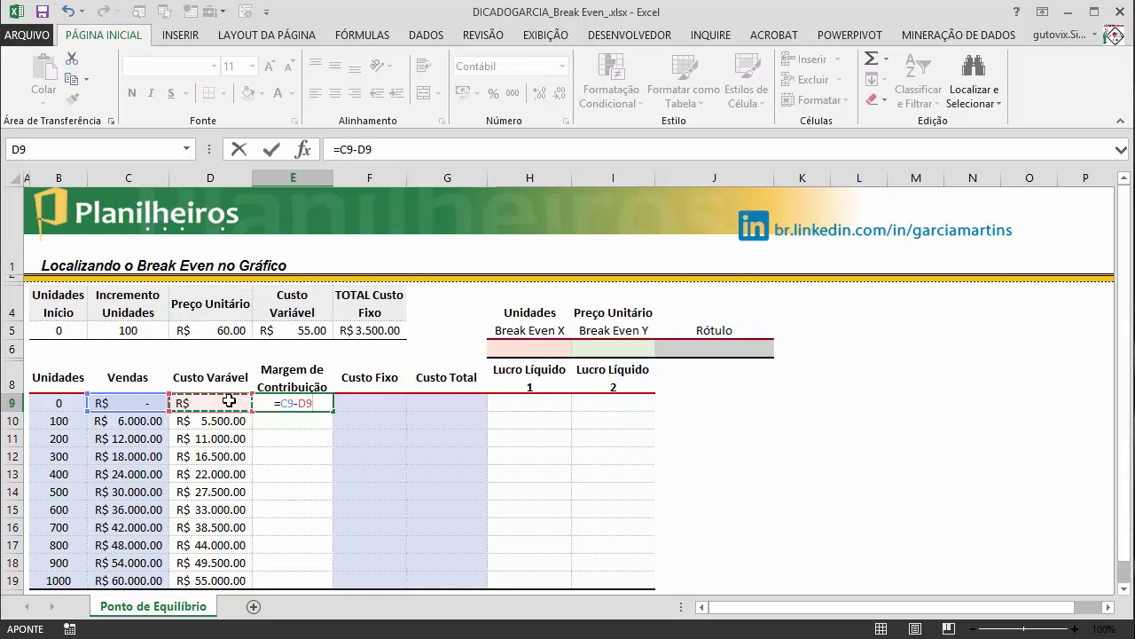
pyautogui.press('Return')
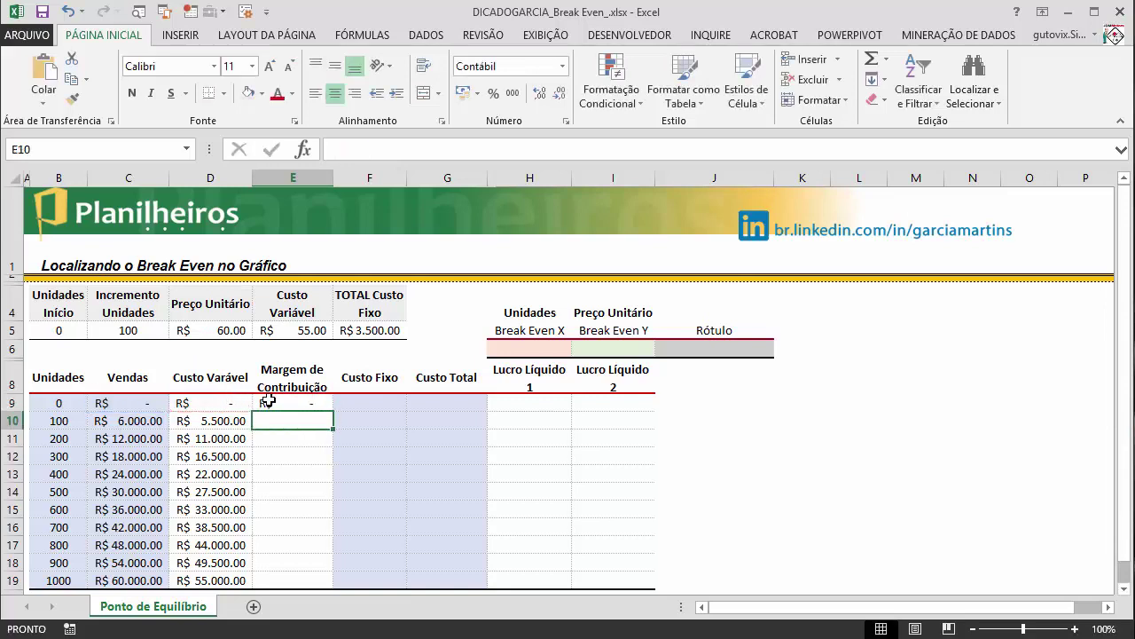
# Step: Try filling the E9 margin formula down through E19 without its formatting, and undo the fill
pyautogui.click(312, 402)
pyautogui.doubleClick(332, 413)
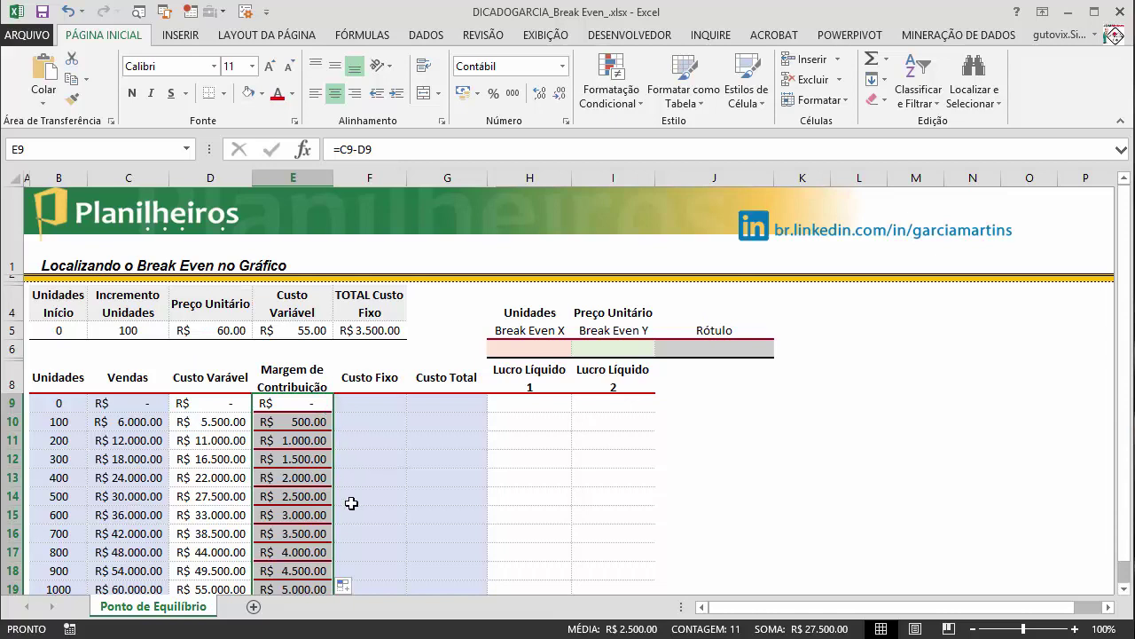
pyautogui.click(348, 587)
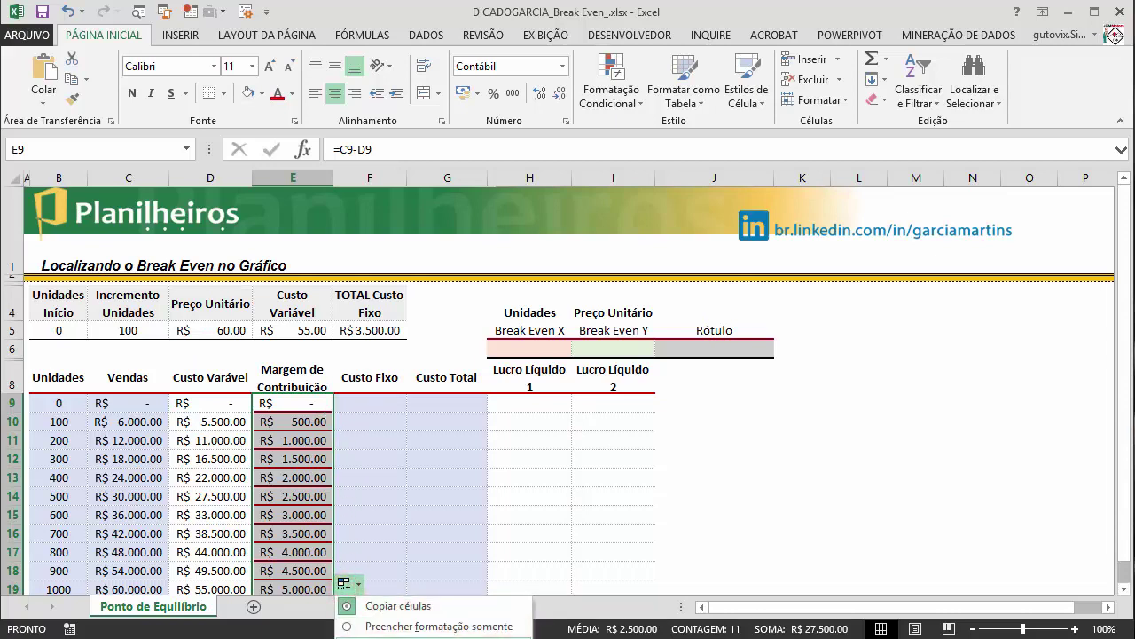
pyautogui.click(358, 625)
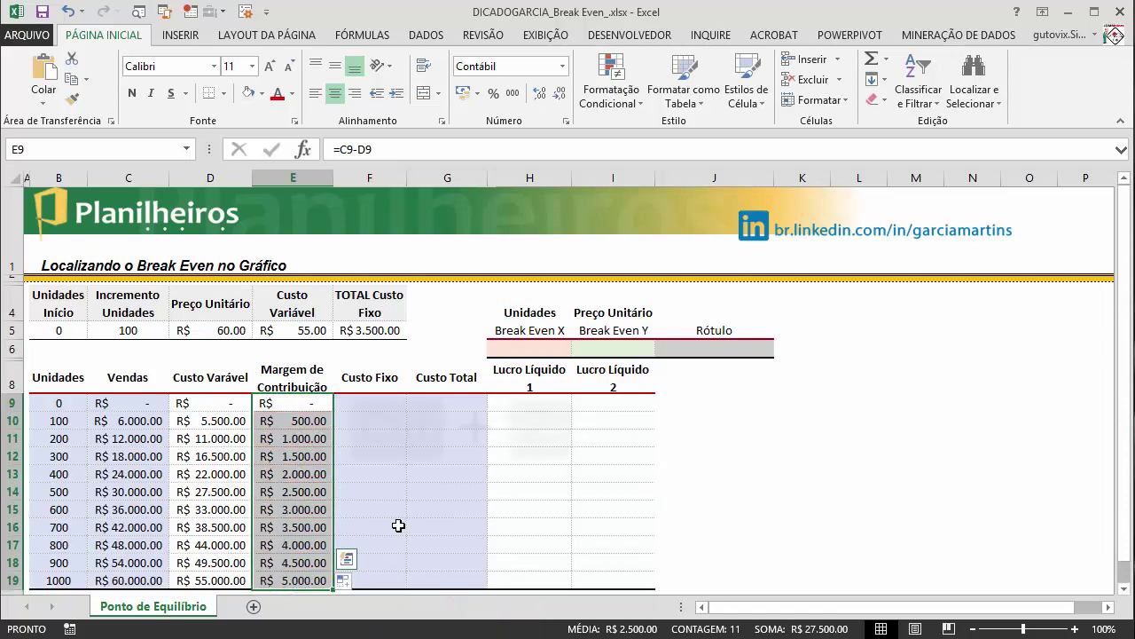
pyautogui.hotkey('ctrl', 'z')
# Step: Enter the E9 formula =C9-D9 into the whole selected range E9:E19 at once
pyautogui.click(376, 506)
pyautogui.moveTo(283, 402); pyautogui.dragTo(286, 588)
pyautogui.press('F2')
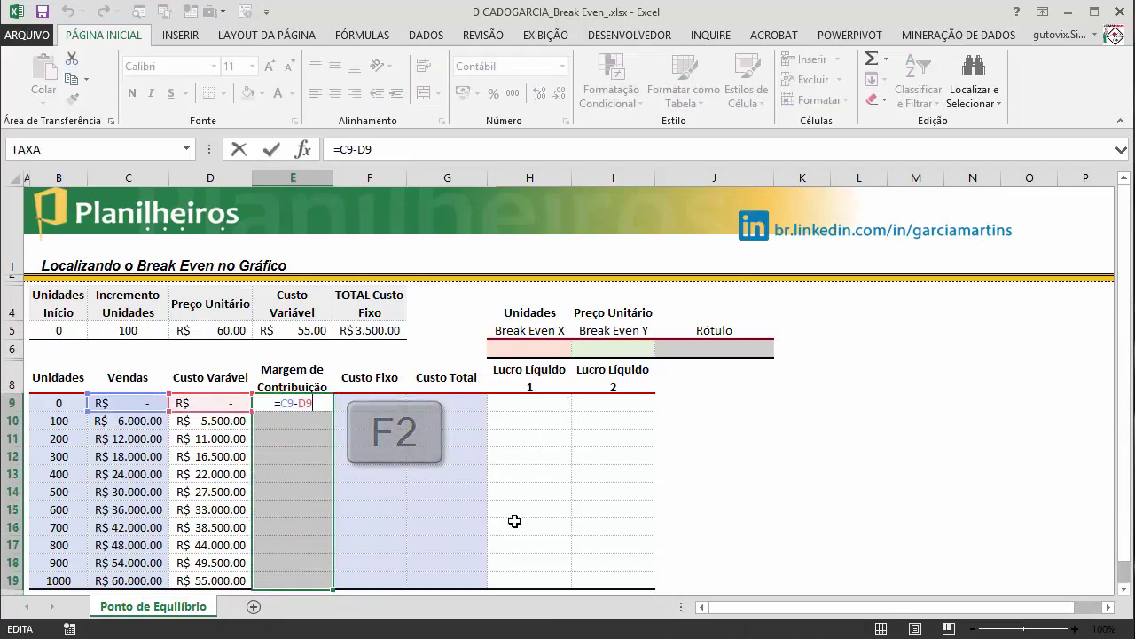
pyautogui.hotkey('ctrl', 'Return')
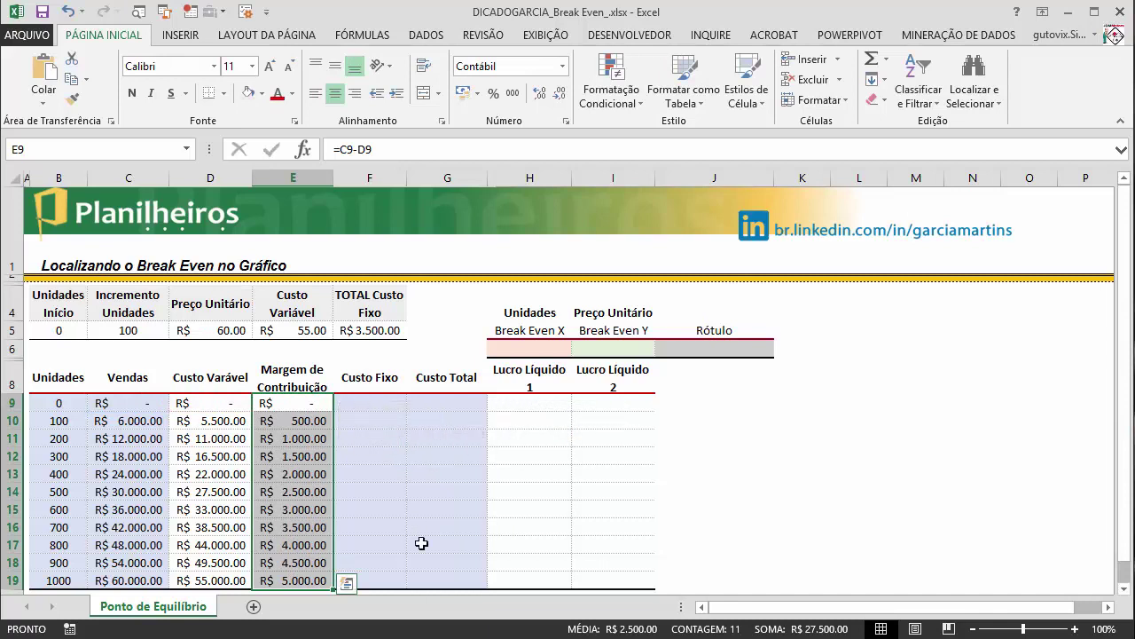
pyautogui.click(520, 504)
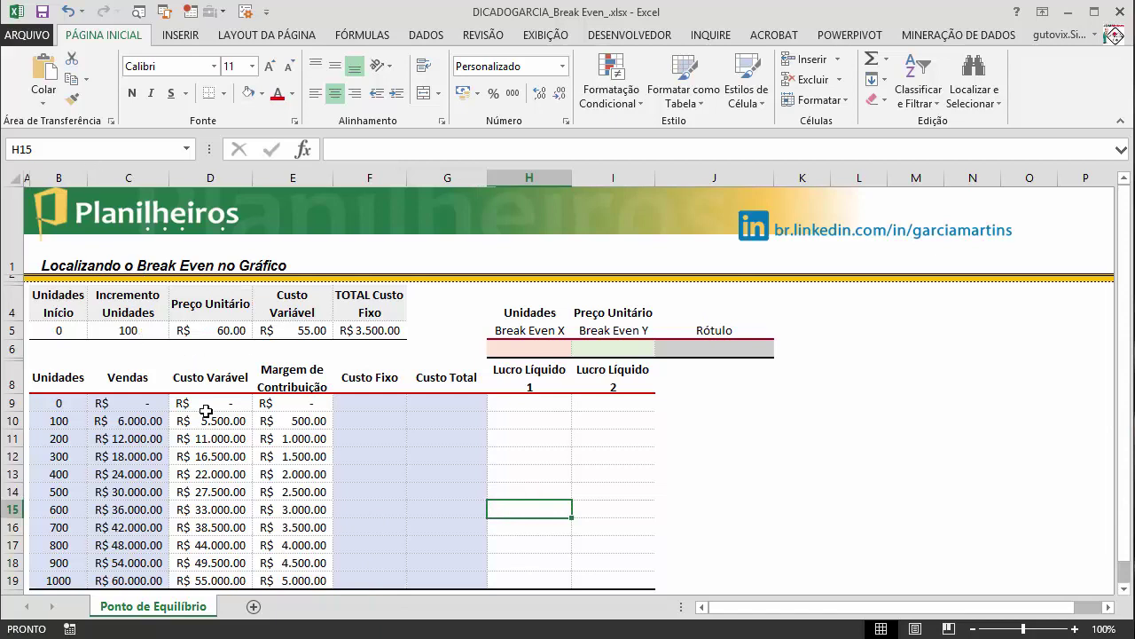
# Step: Write the Custo Fixo formula =$F$5 in F9 as an absolute reference to the total fixed cost
pyautogui.click(368, 416)
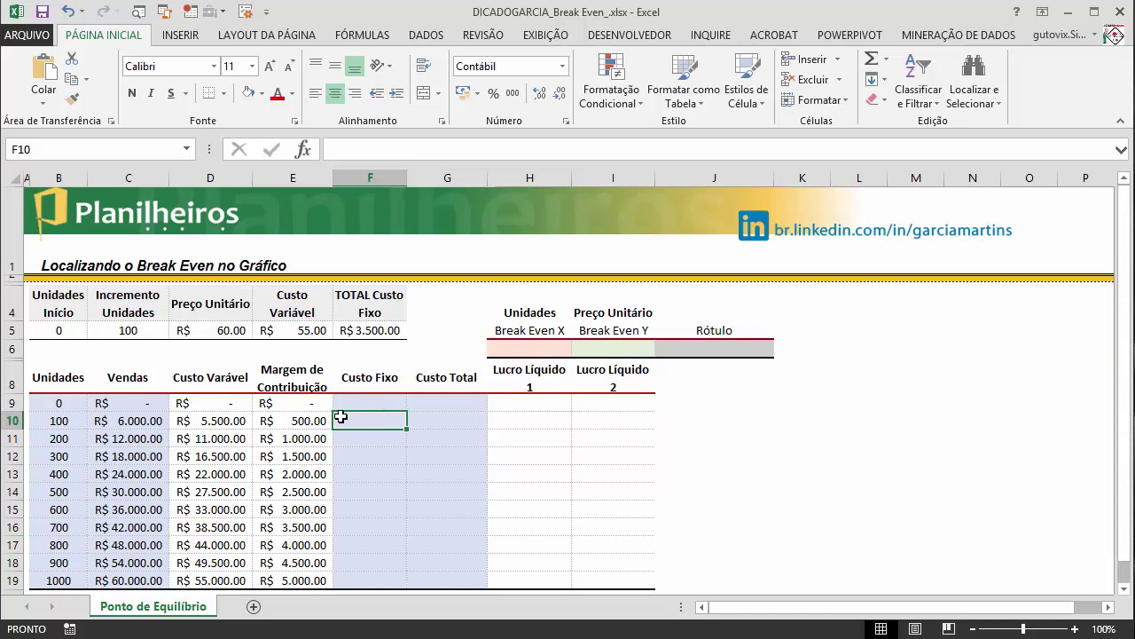
pyautogui.click(380, 330)
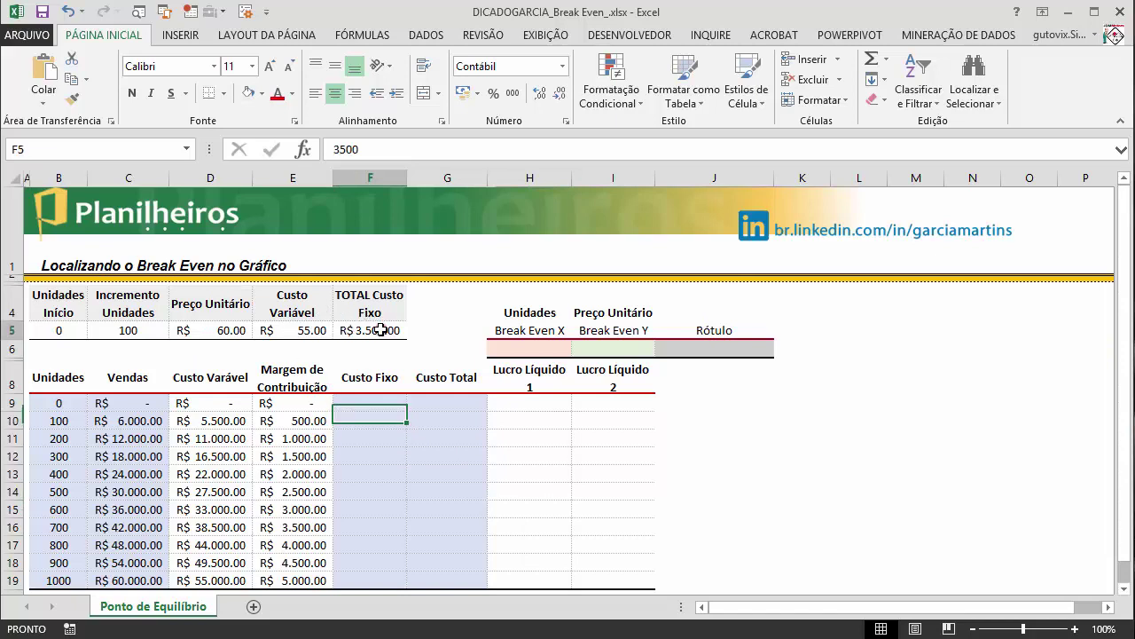
pyautogui.click(372, 402)
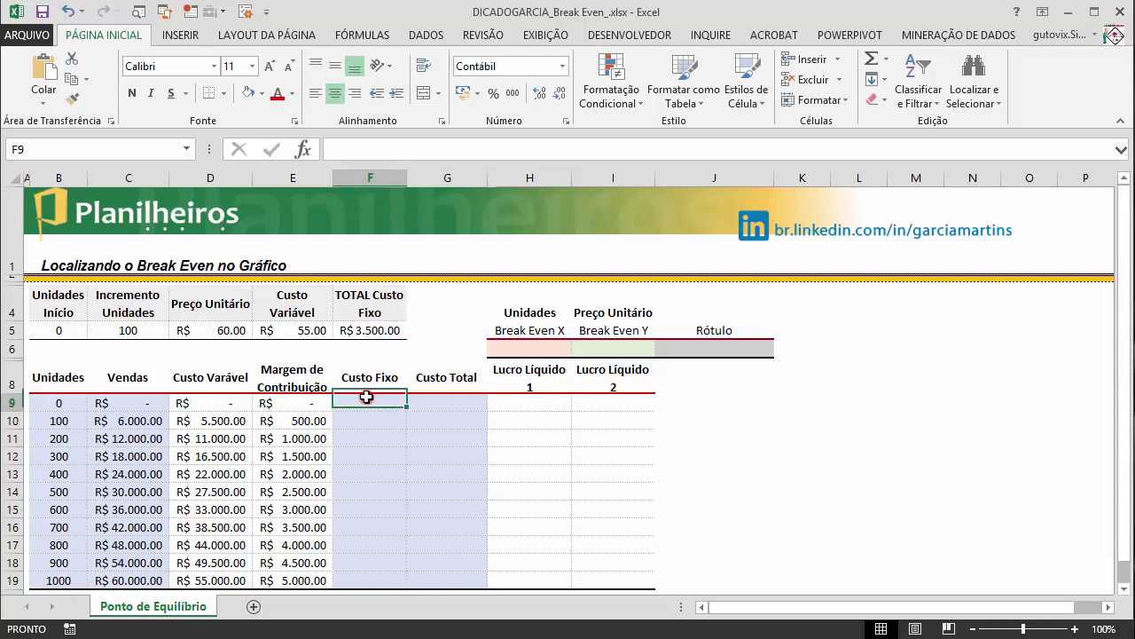
pyautogui.write('=')
pyautogui.click(372, 330)
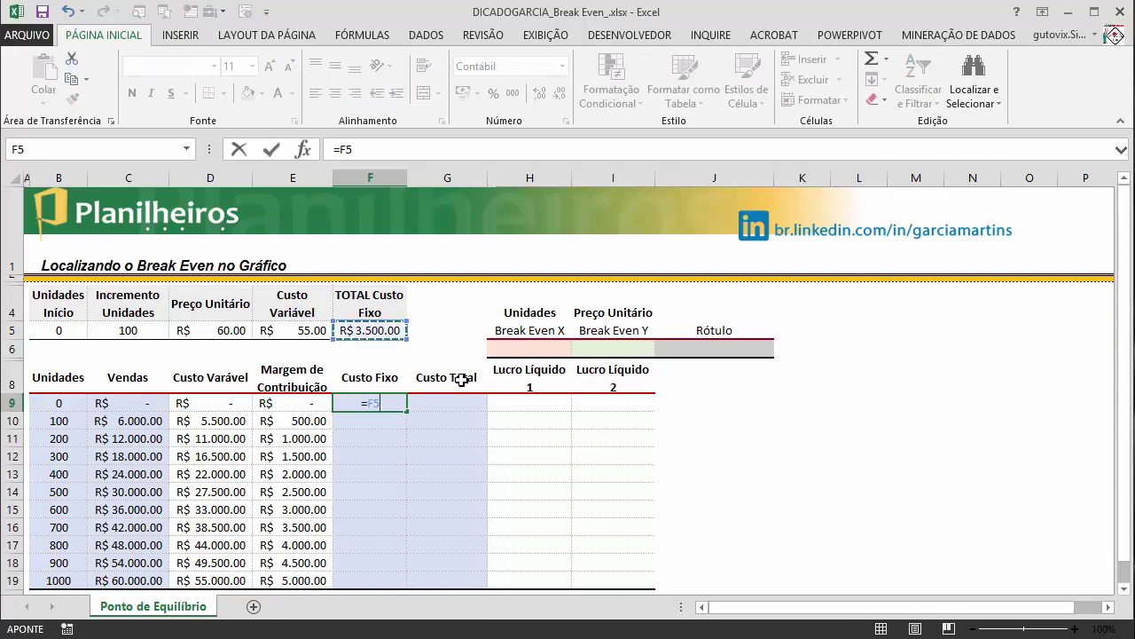
pyautogui.press('F4')
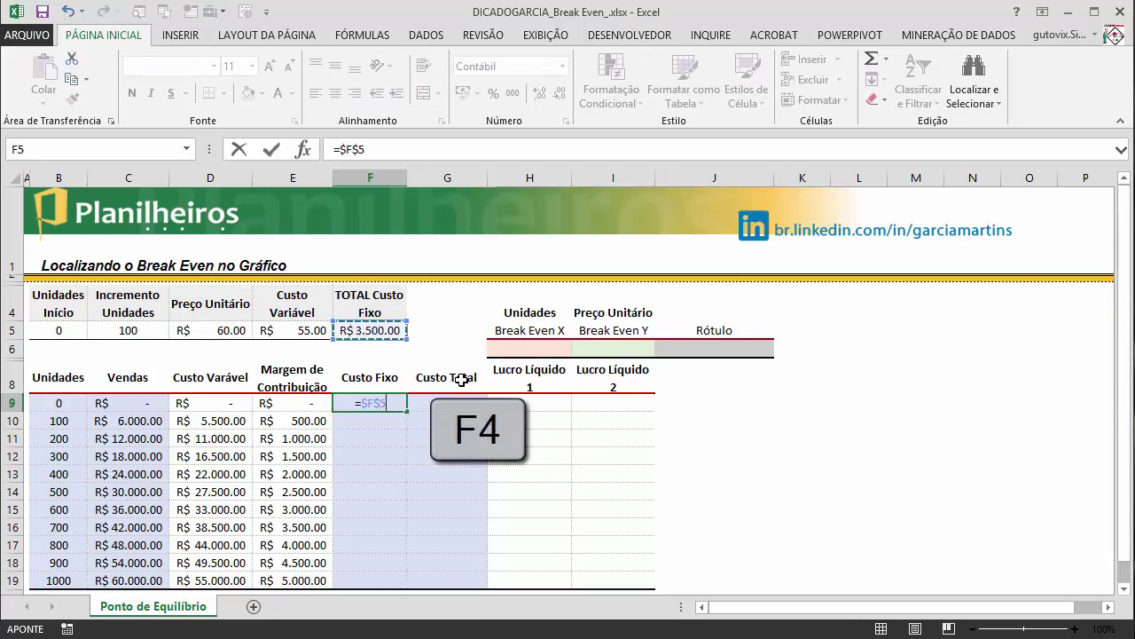
pyautogui.press('Return')
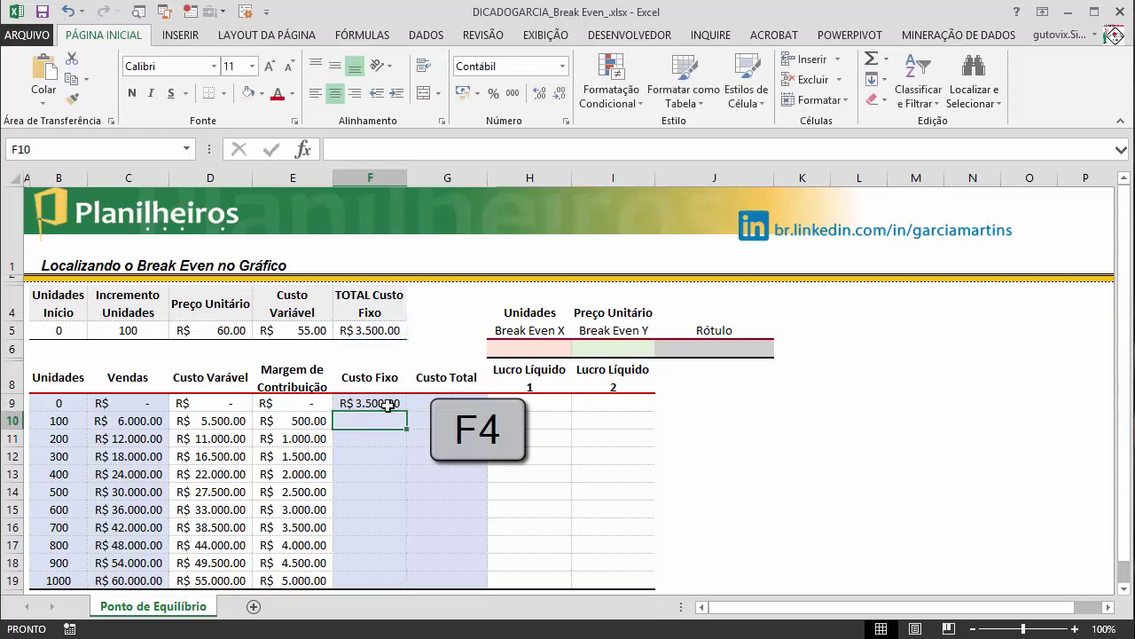
# Step: Fill the F9 fixed cost formula down through F19 without copying the formatting
pyautogui.click(388, 404)
pyautogui.doubleClick(407, 412)
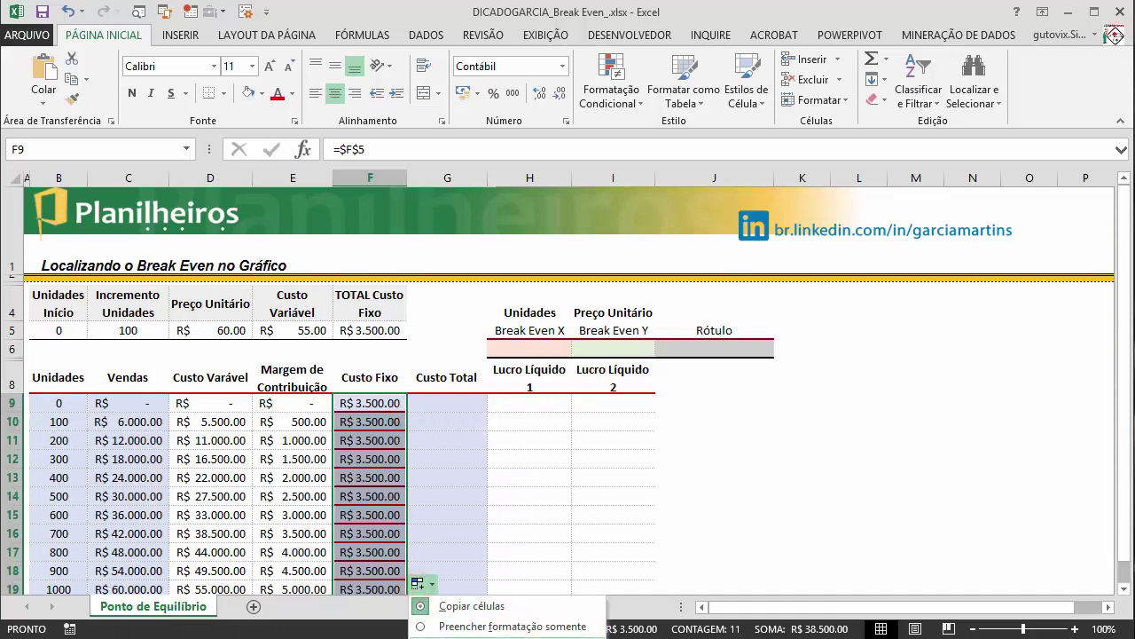
pyautogui.click(470, 625)
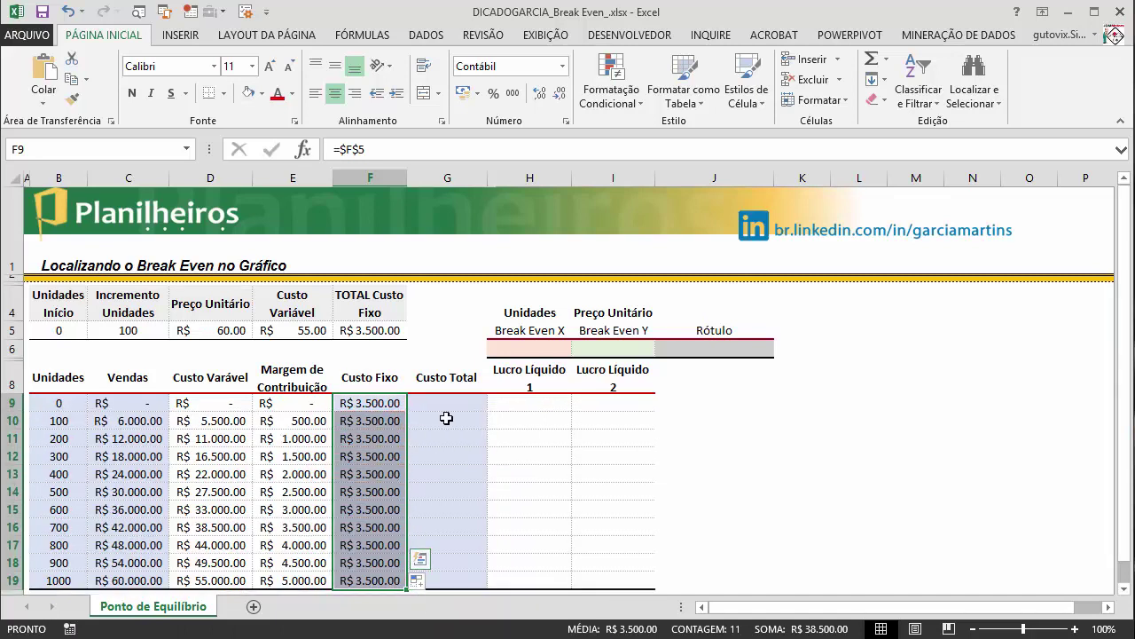
pyautogui.click(350, 415)
# Step: Examine the Custo Variável and Custo Fixo formulas in D9 and F9 as components of Custo Total, and select G9
pyautogui.click(448, 395)
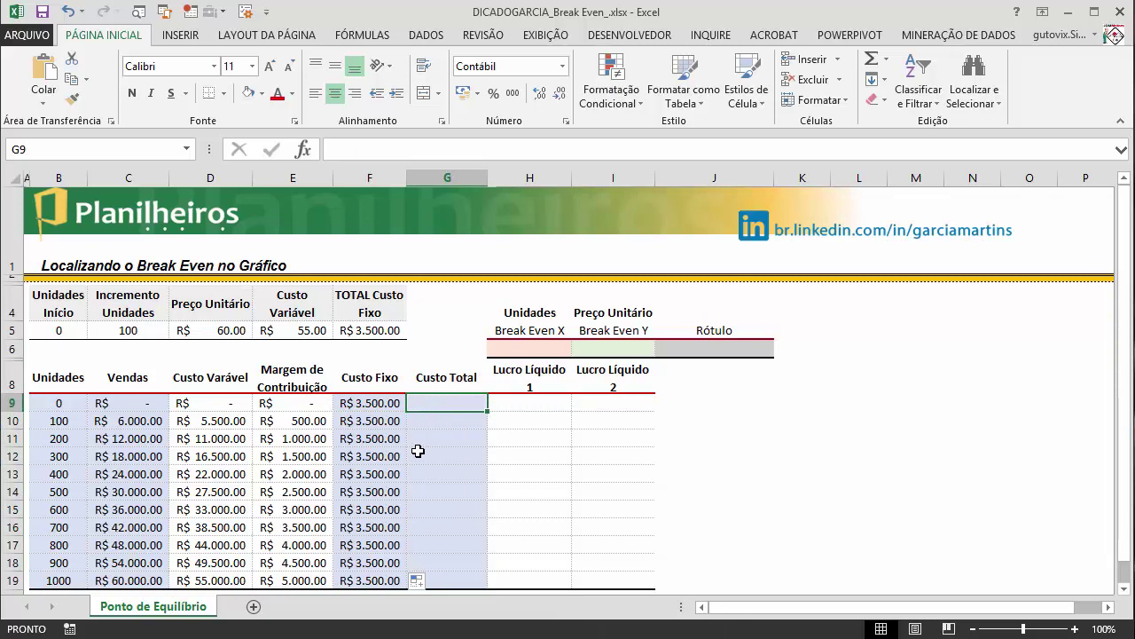
pyautogui.click(195, 402)
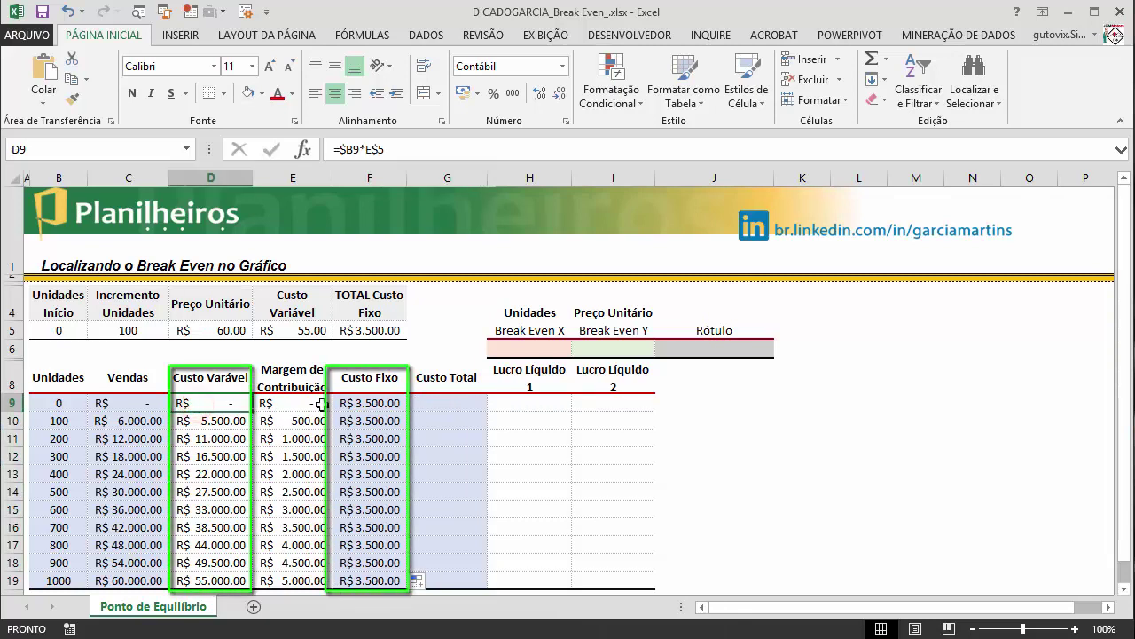
pyautogui.click(368, 401)
pyautogui.click(207, 401)
pyautogui.click(377, 403)
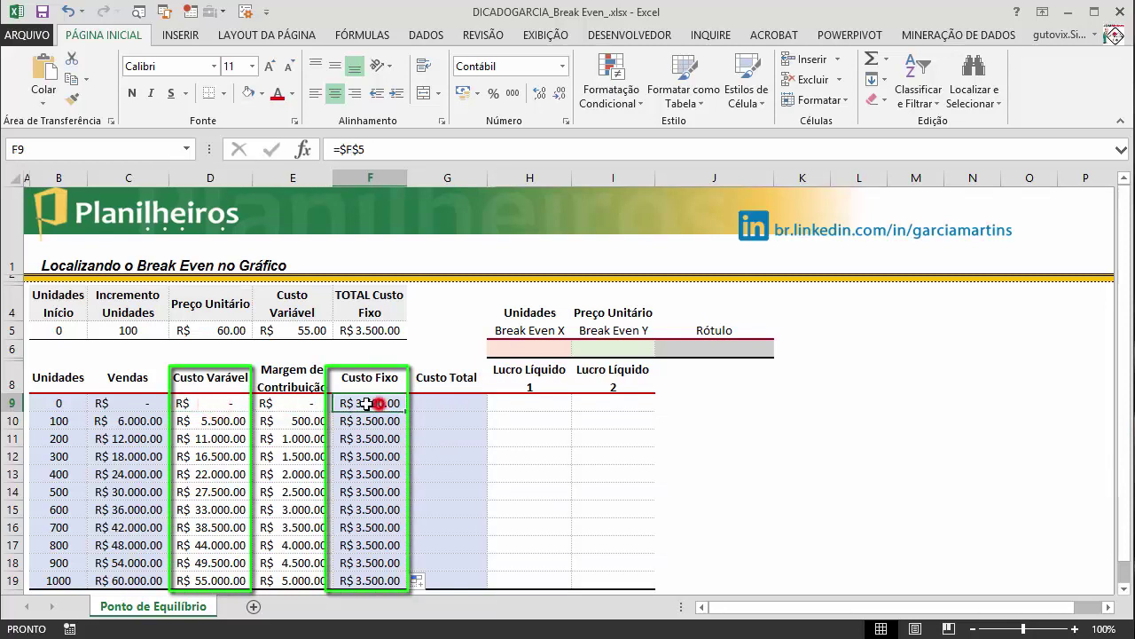
pyautogui.click(199, 401)
pyautogui.click(375, 404)
pyautogui.click(193, 402)
pyautogui.click(351, 404)
pyautogui.click(446, 402)
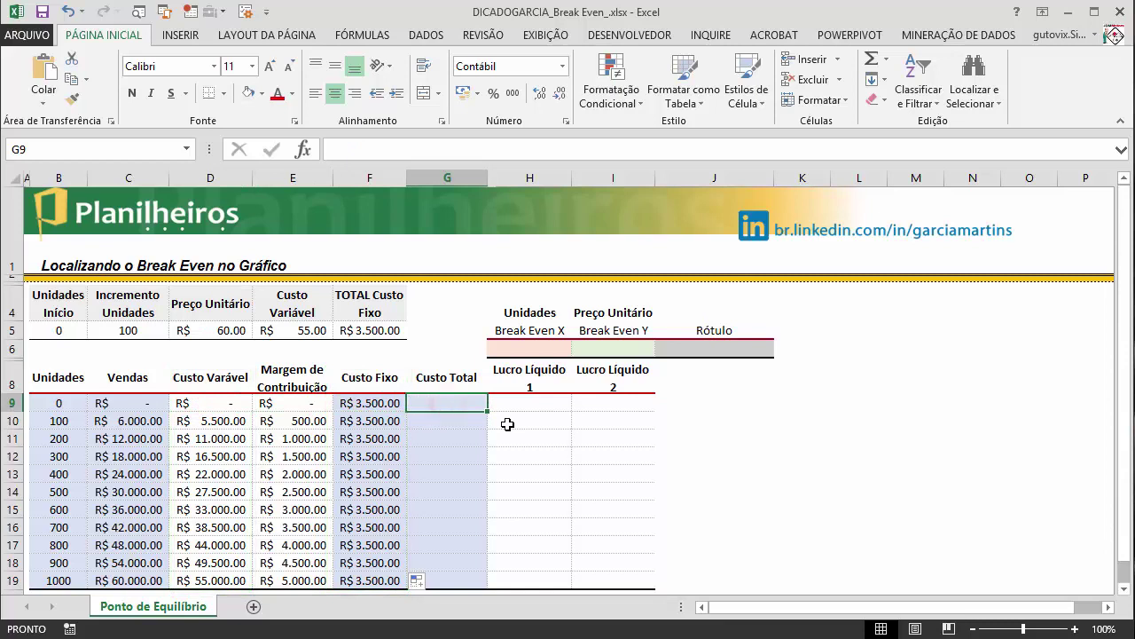
# Step: Write the Custo Total formula =D9+F9 in G9, adding the variable cost and the fixed cost
pyautogui.write('=')
pyautogui.click(215, 406)
pyautogui.write('+')
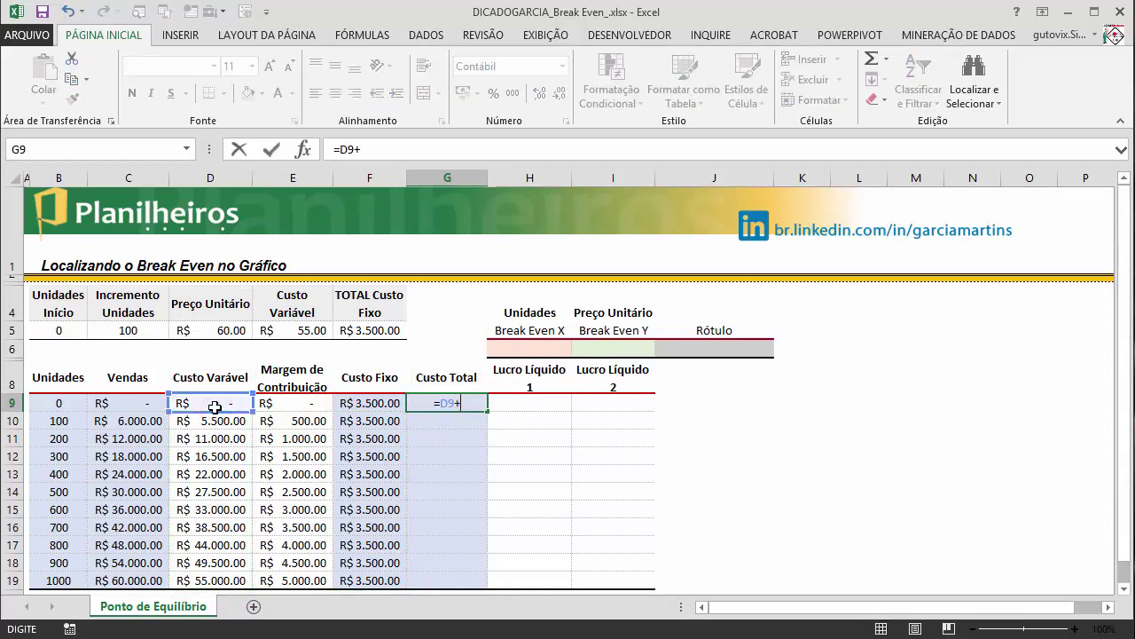
pyautogui.click(363, 406)
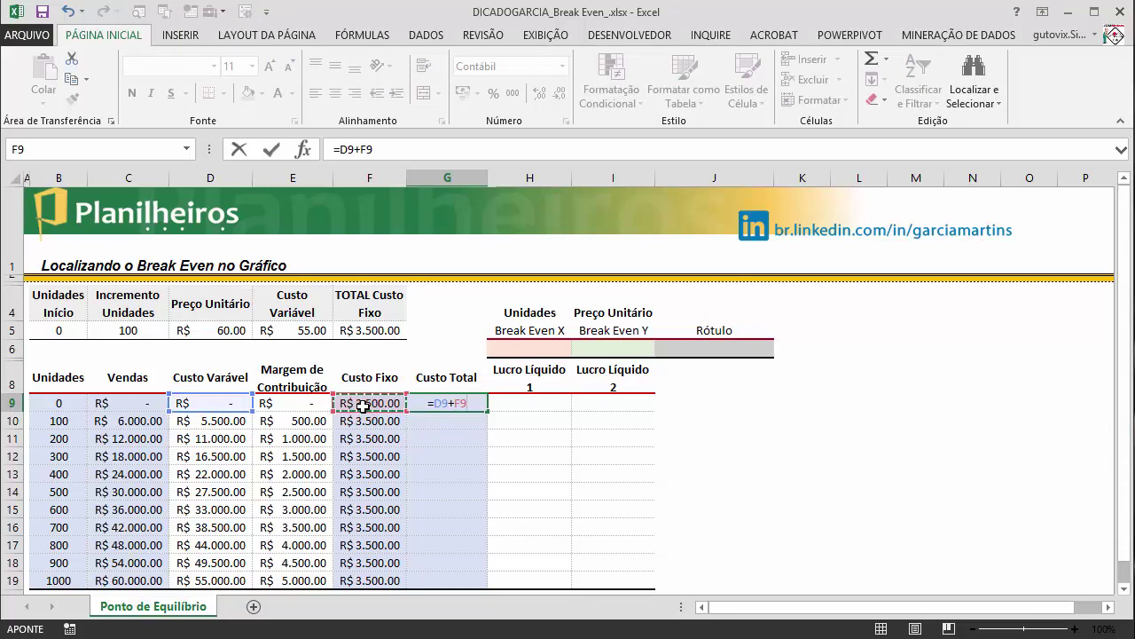
pyautogui.press('Return')
# Step: Enter the G9 formula =D9+F9 into the whole range G9:G19 at once
pyautogui.moveTo(453, 403); pyautogui.dragTo(462, 585)
pyautogui.press('F2')
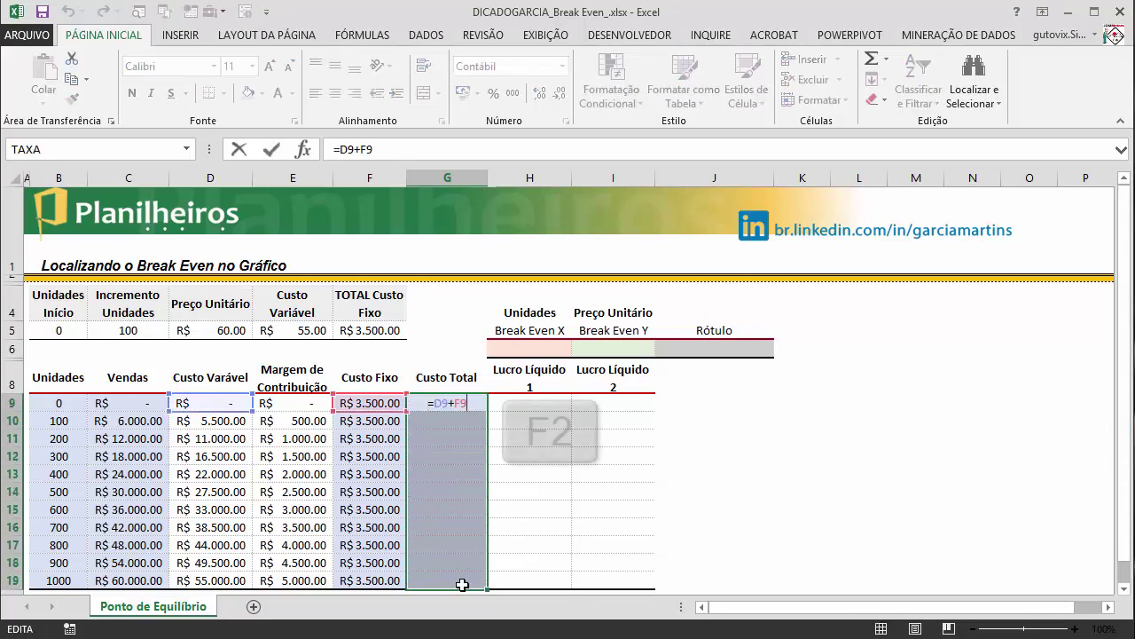
pyautogui.hotkey('ctrl', 'Return')
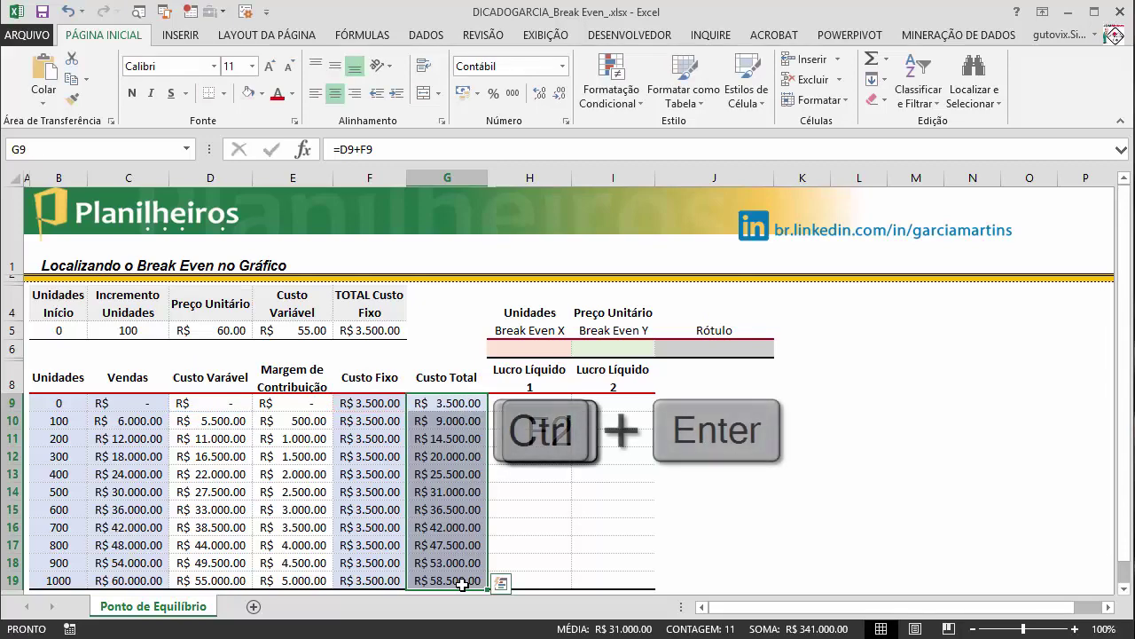
pyautogui.click(541, 510)
# Step: Write the Lucro Líquido 1 formula =C9-G9 in H9, subtracting the total cost from sales
pyautogui.click(531, 402)
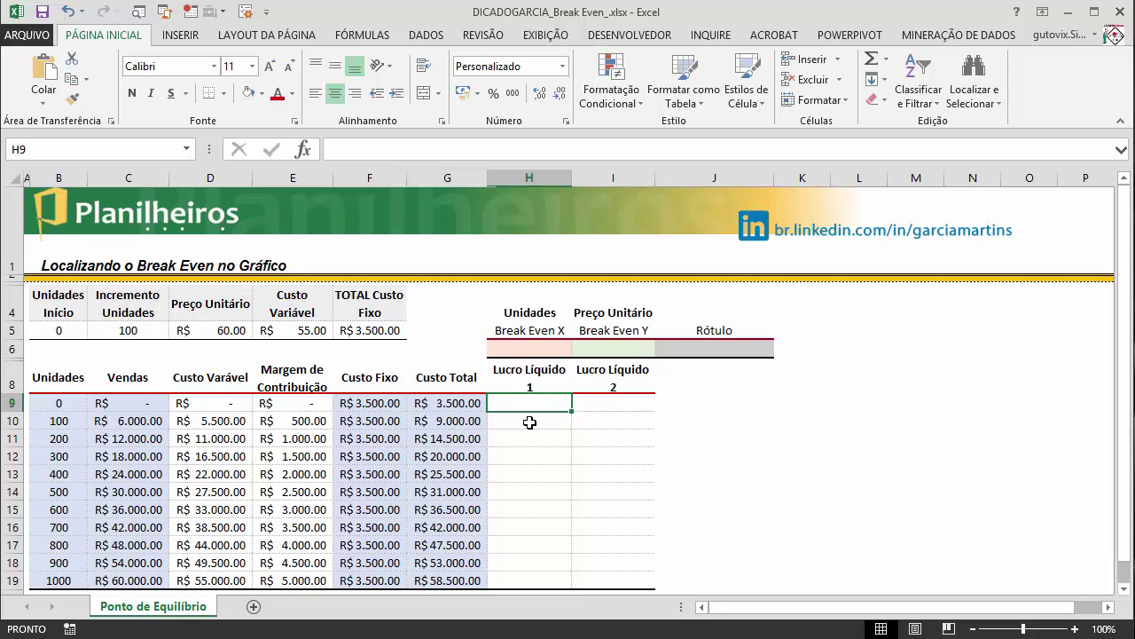
pyautogui.write('=')
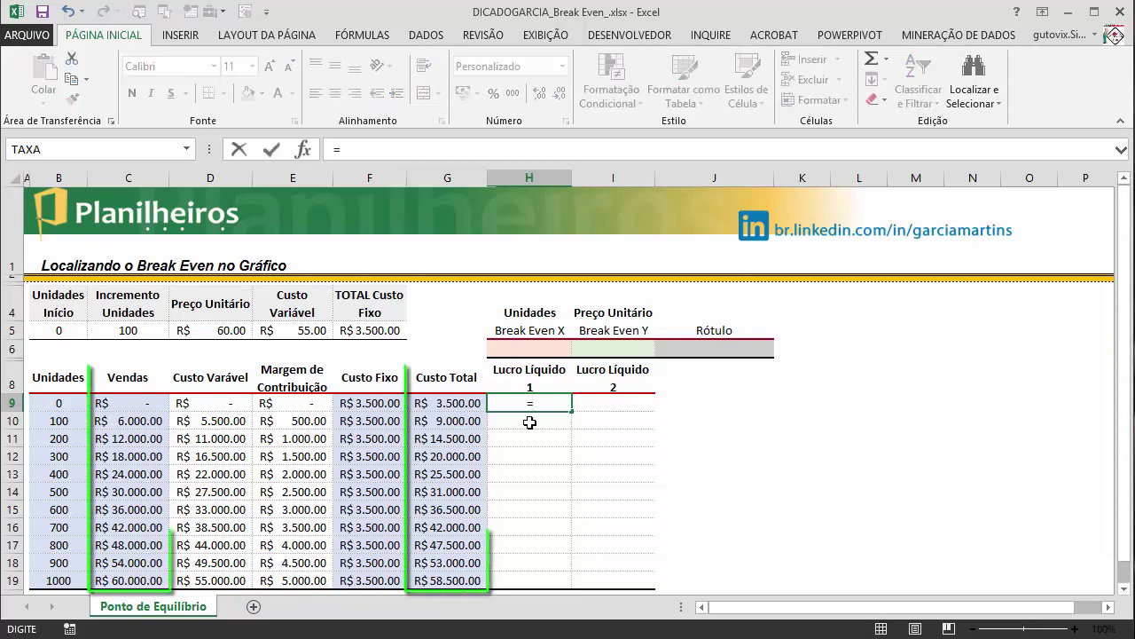
pyautogui.click(135, 406)
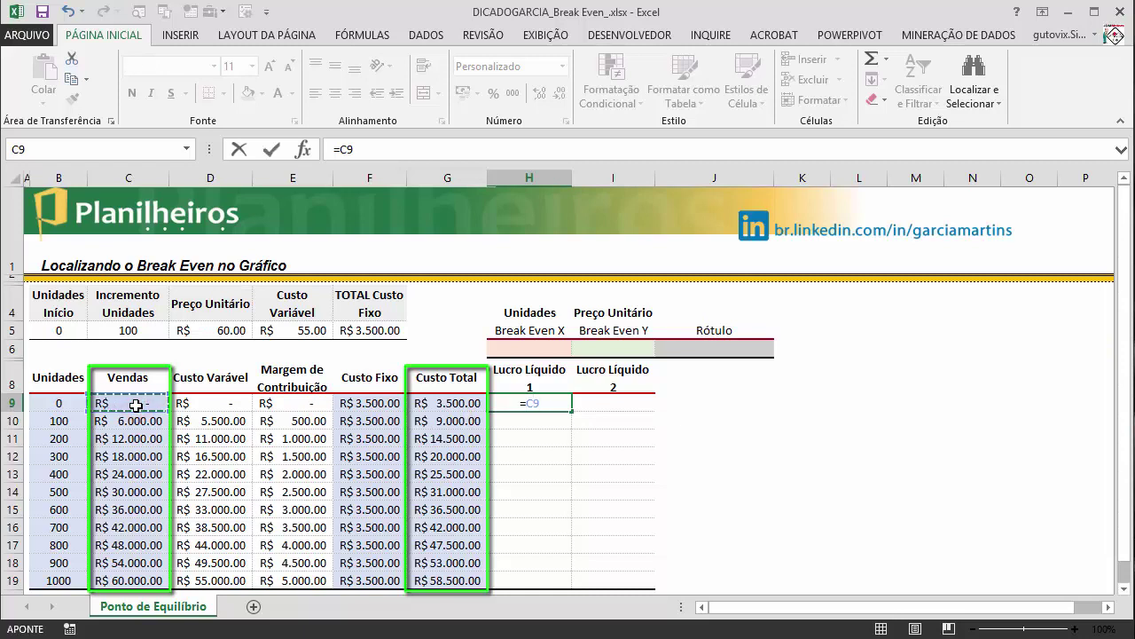
pyautogui.write('-')
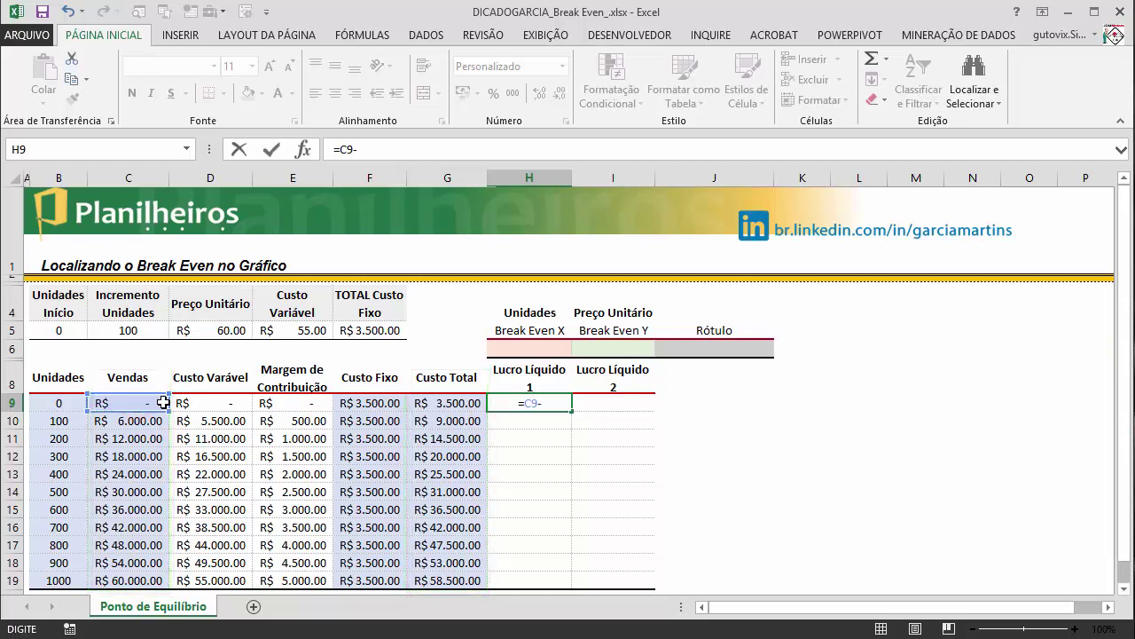
pyautogui.click(448, 412)
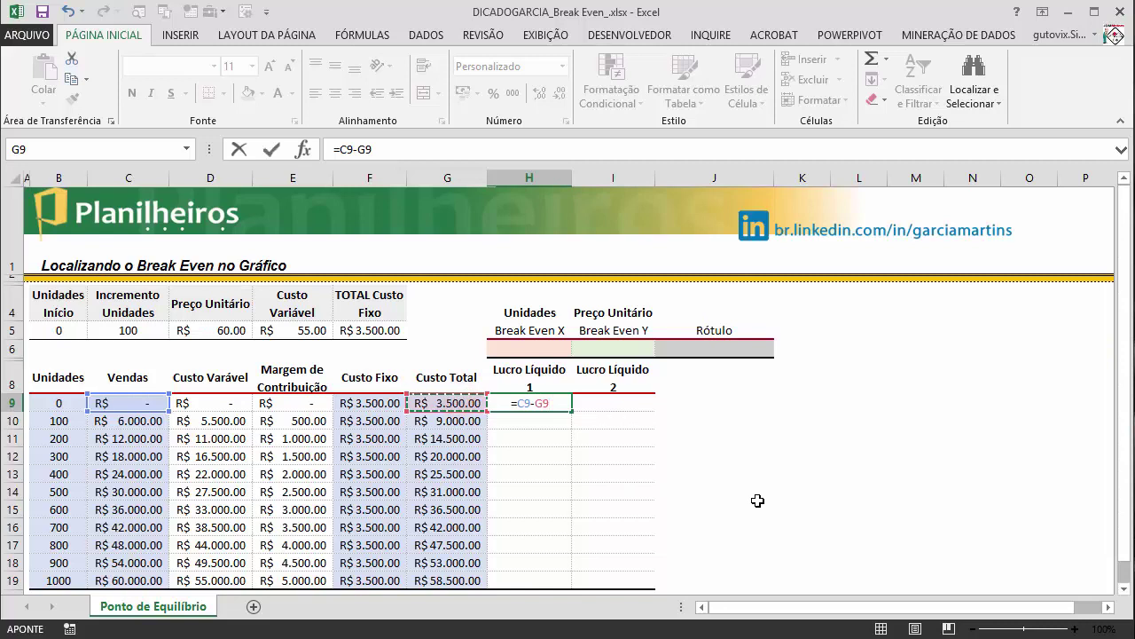
pyautogui.press('Return')
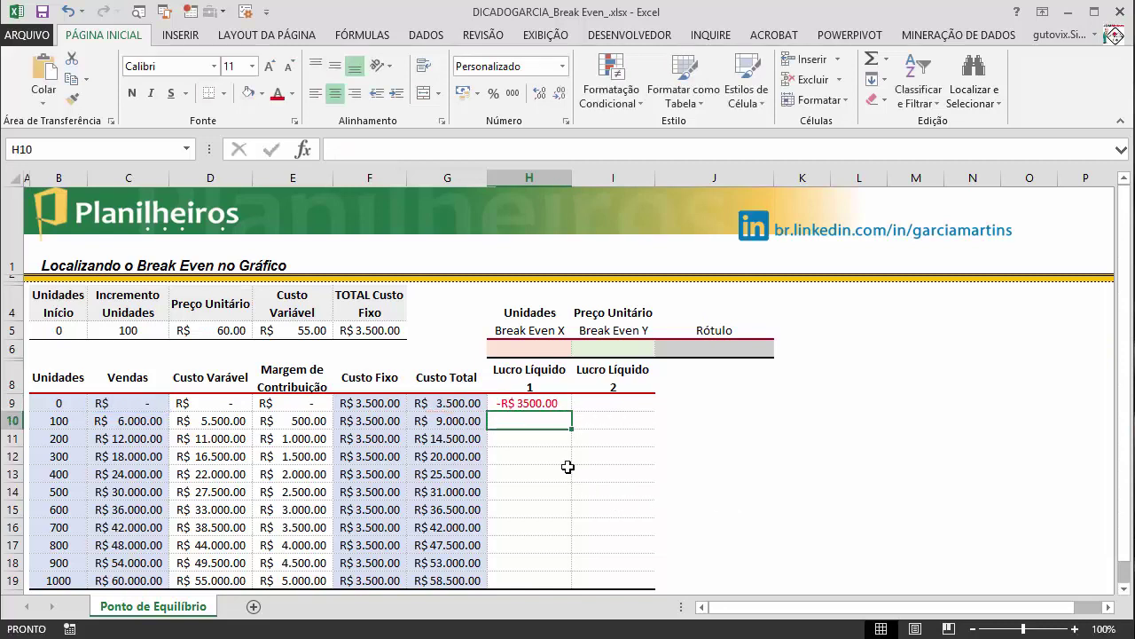
# Step: Enter the H9 formula =C9-G9 into the whole range H9:H19 at once
pyautogui.moveTo(557, 403)
pyautogui.mouseDown()
pyautogui.moveTo(543, 422)
pyautogui.moveTo(546, 585)
pyautogui.mouseUp()
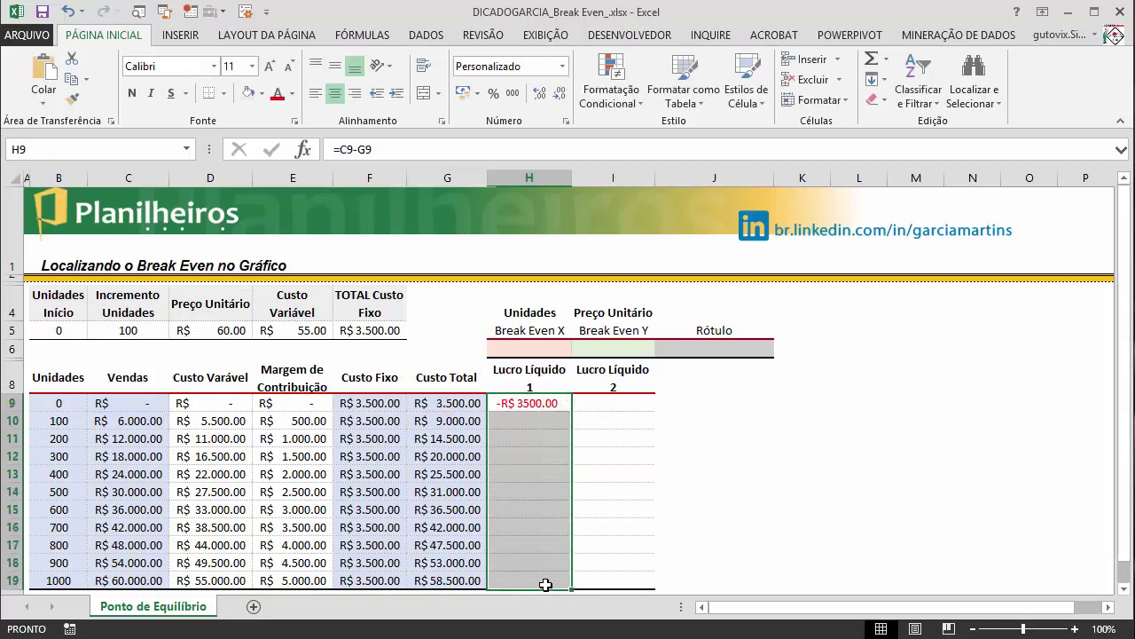
pyautogui.press('F2')
pyautogui.hotkey('ctrl', 'Return')
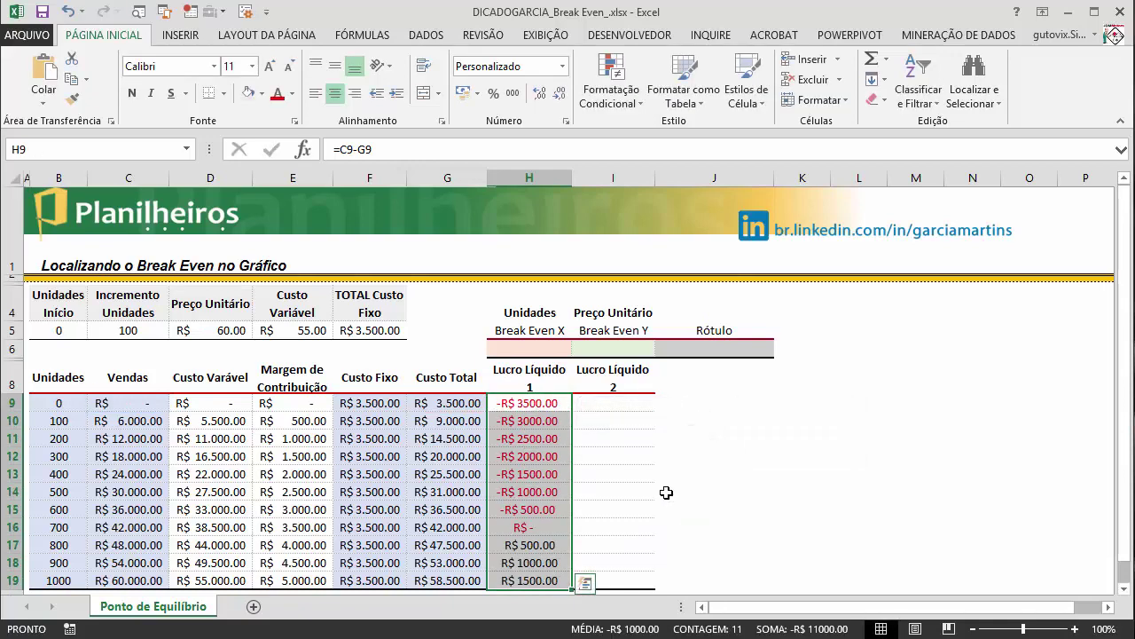
# Step: Write the Lucro Líquido 2 formula =E9-F9 in I9, subtracting the fixed cost from the contribution margin
pyautogui.click(614, 396)
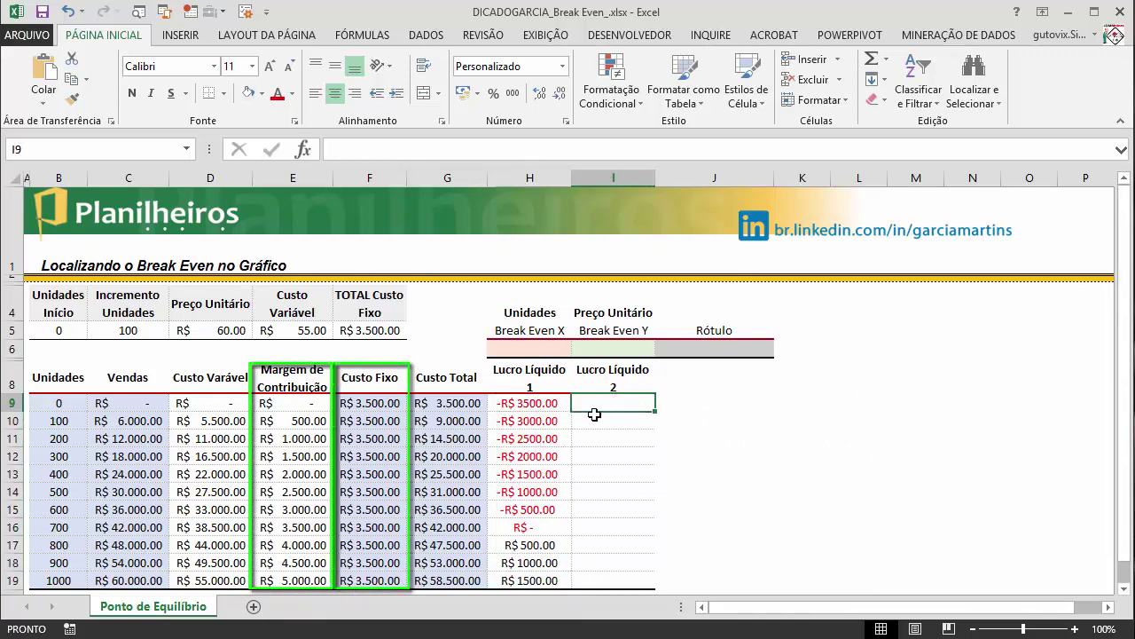
pyautogui.write('=')
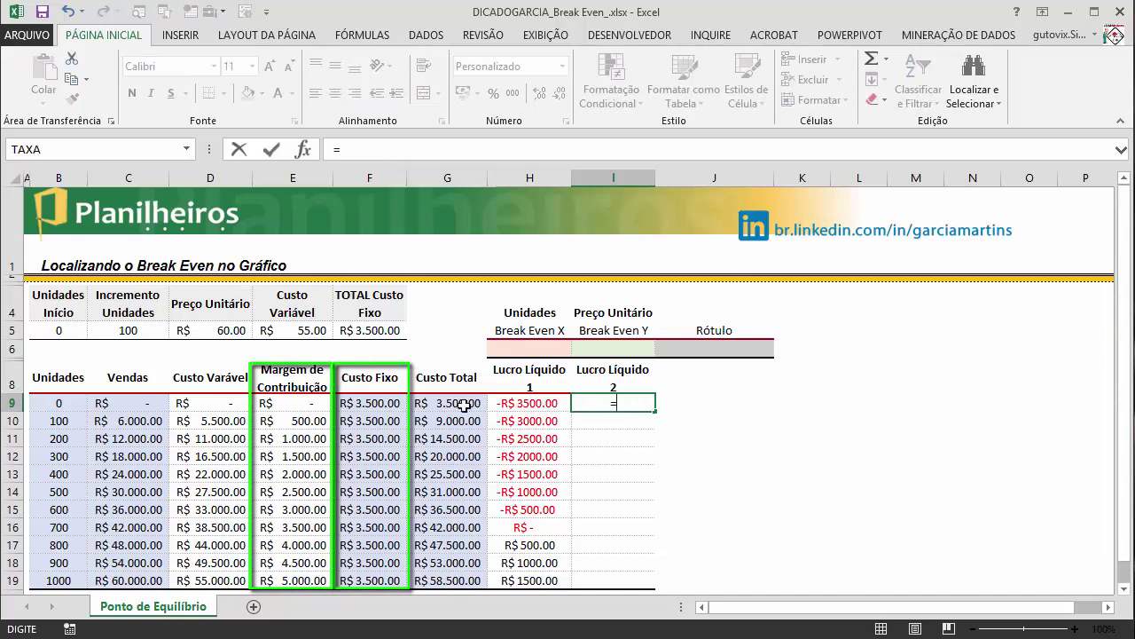
pyautogui.click(280, 403)
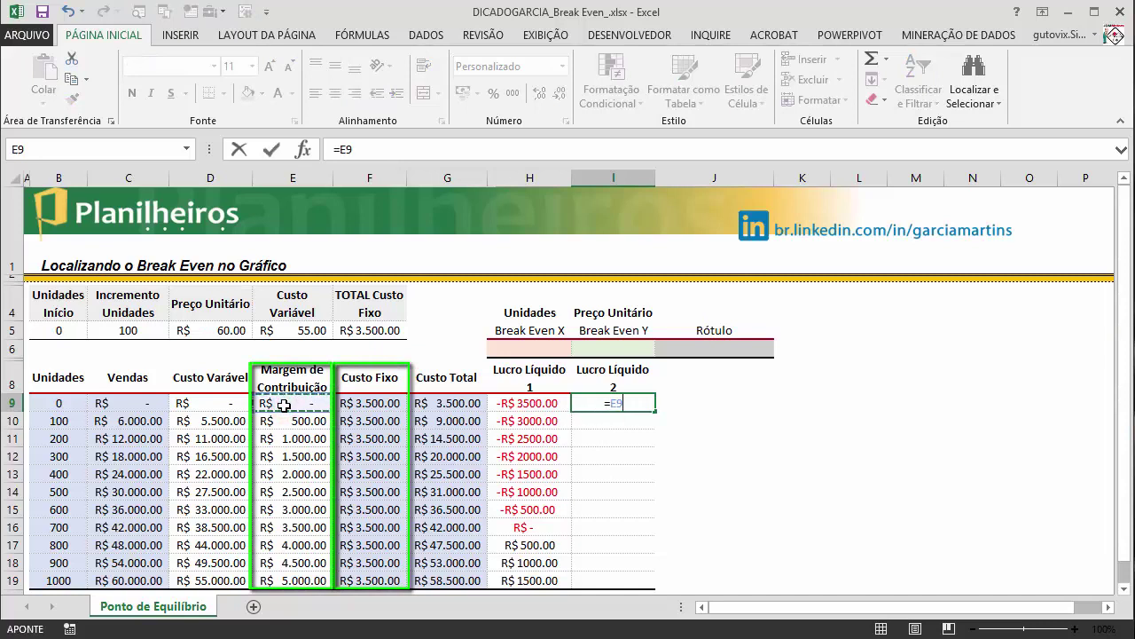
pyautogui.write('-')
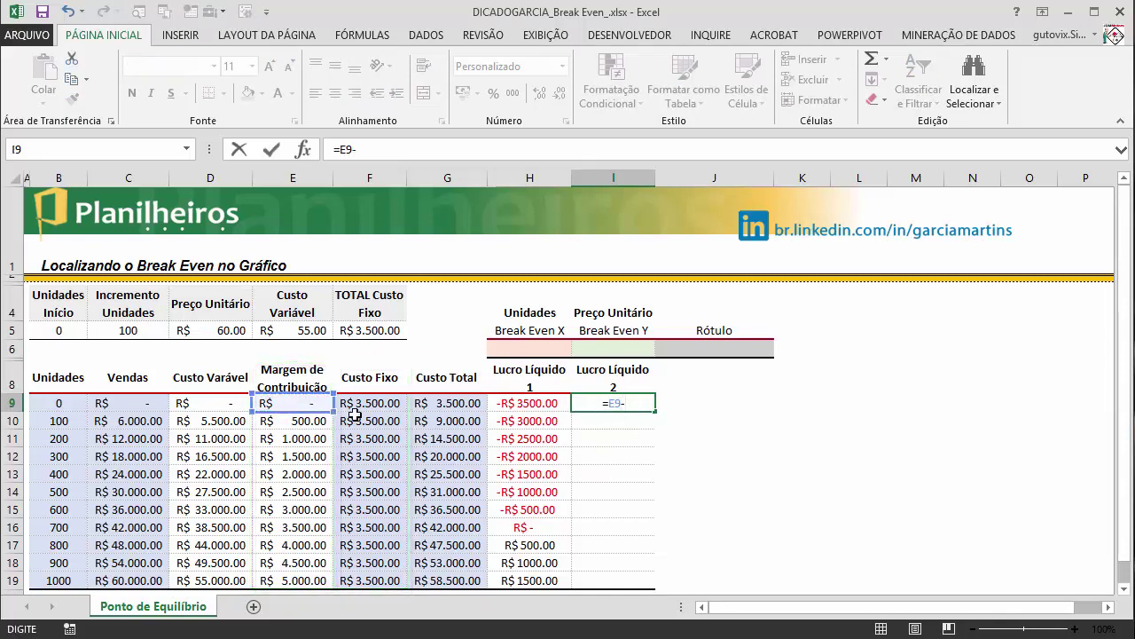
pyautogui.click(391, 403)
pyautogui.press('Return')
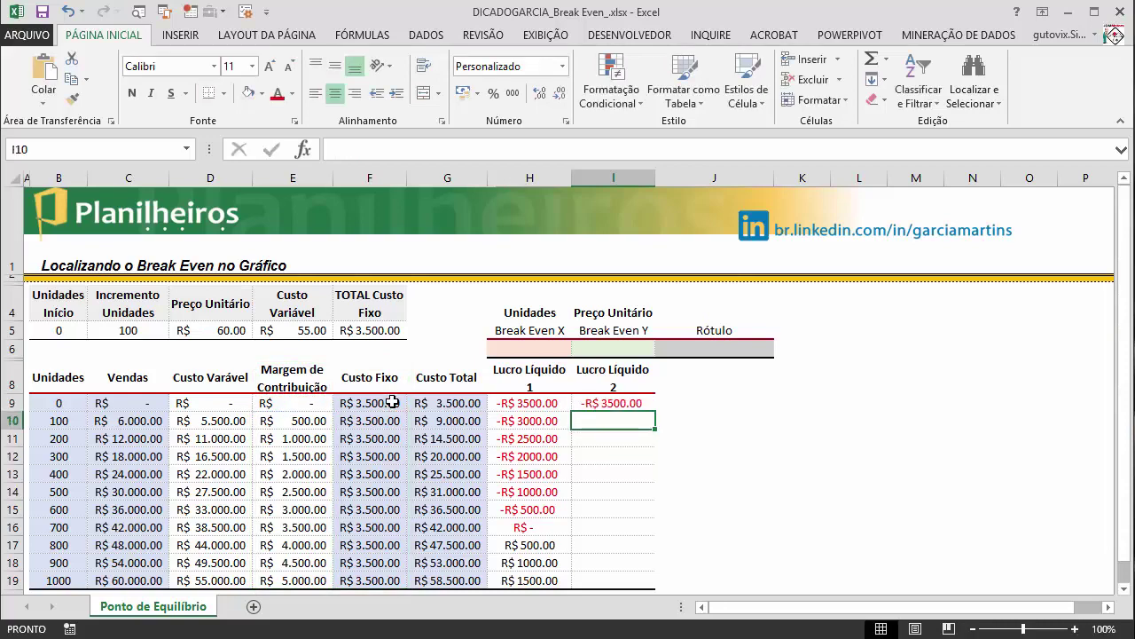
# Step: Enter the I9 formula =E9-F9 into the whole range I9:I19 at once
pyautogui.moveTo(605, 403); pyautogui.dragTo(611, 576)
pyautogui.press('F2')
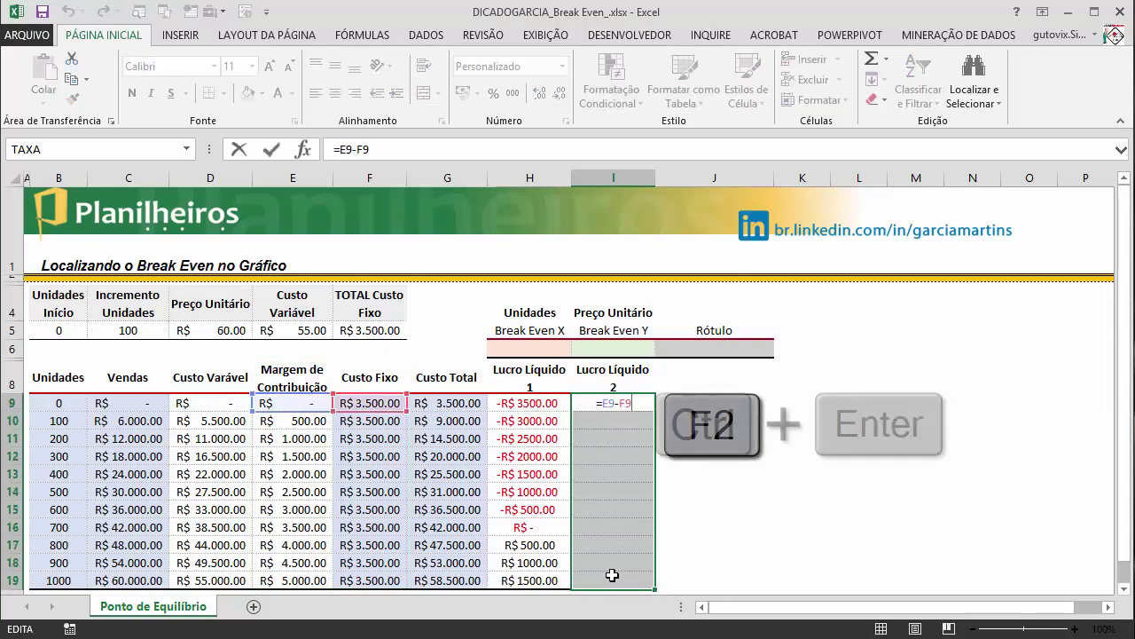
pyautogui.hotkey('ctrl', 'Return')
pyautogui.click(802, 476)
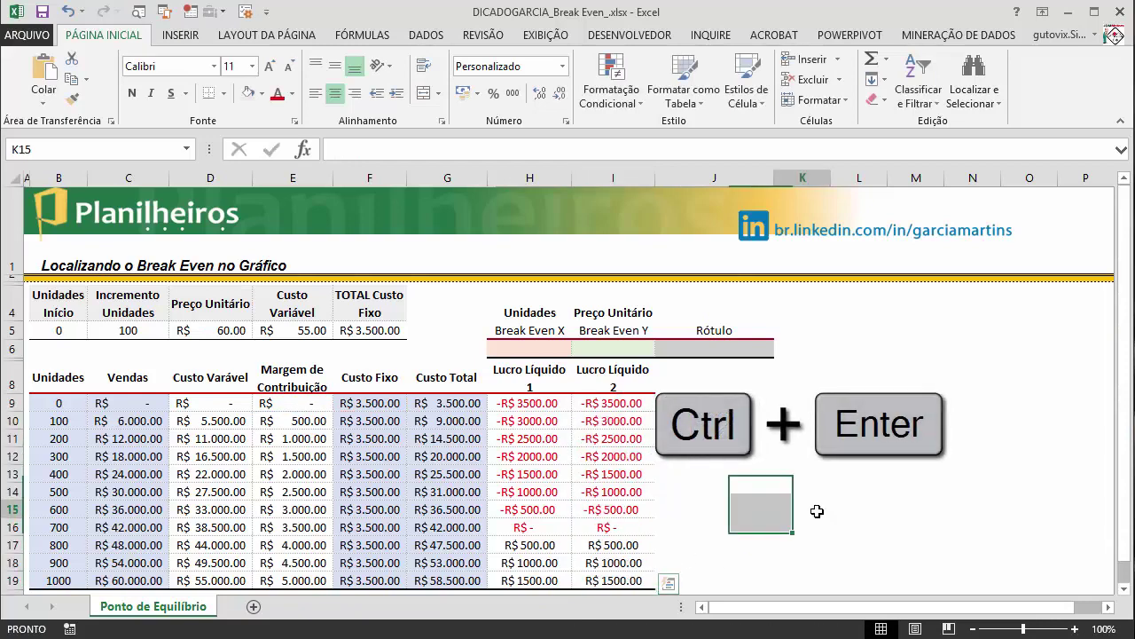
# Step: Compare the Lucro Líquido 1 and Lucro Líquido 2 formulas in H9 and I9, and check the Vendas formula in C11
pyautogui.click(540, 402)
pyautogui.click(607, 404)
pyautogui.click(541, 402)
pyautogui.click(610, 407)
pyautogui.click(537, 403)
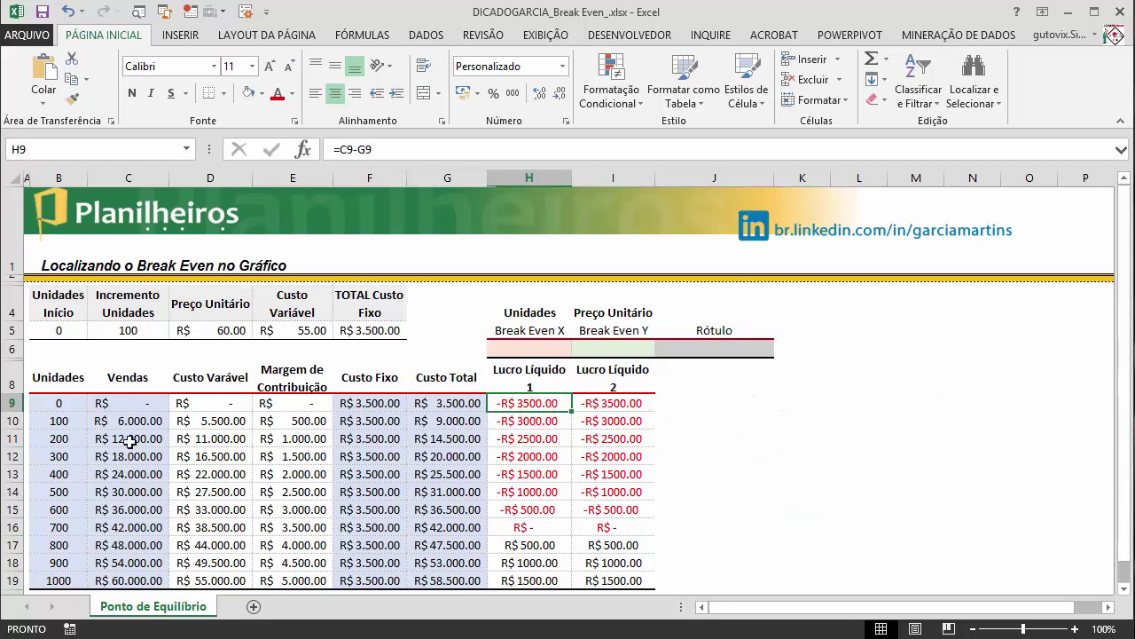
pyautogui.click(129, 440)
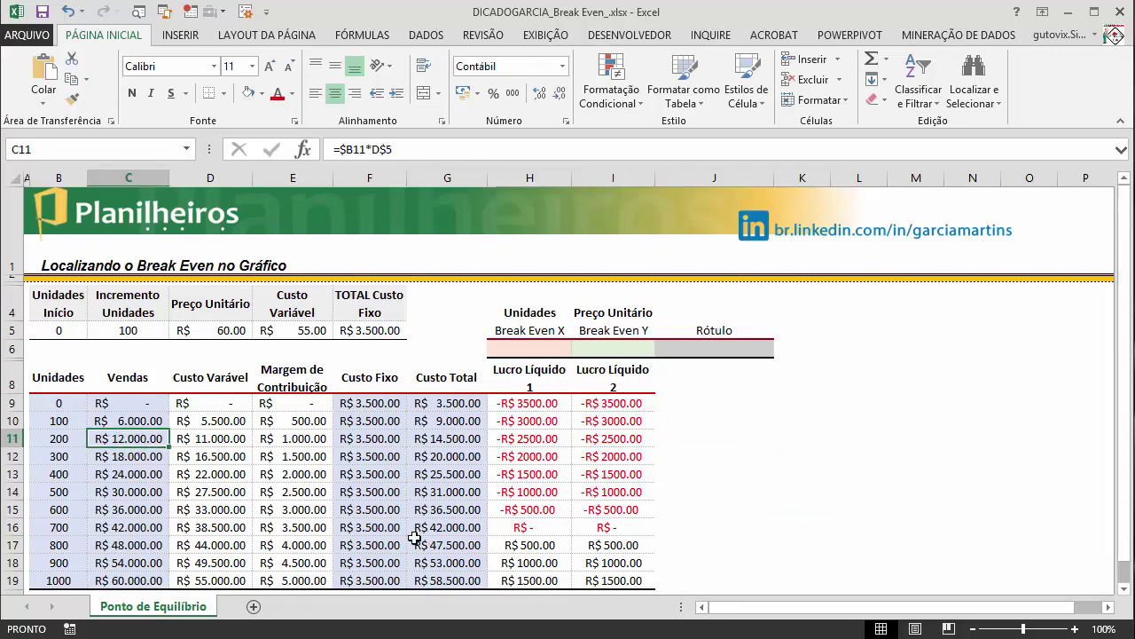
# Step: Test both net profit columns by setting the Preço Unitário in D5 to 50 and to 65
pyautogui.click(206, 334)
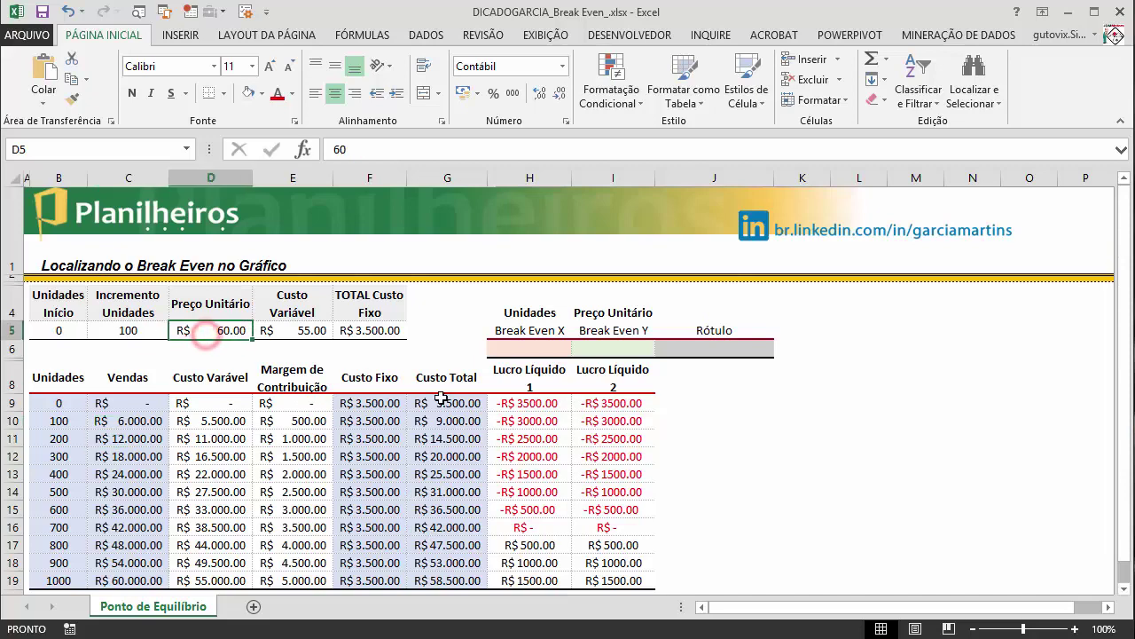
pyautogui.write('50')
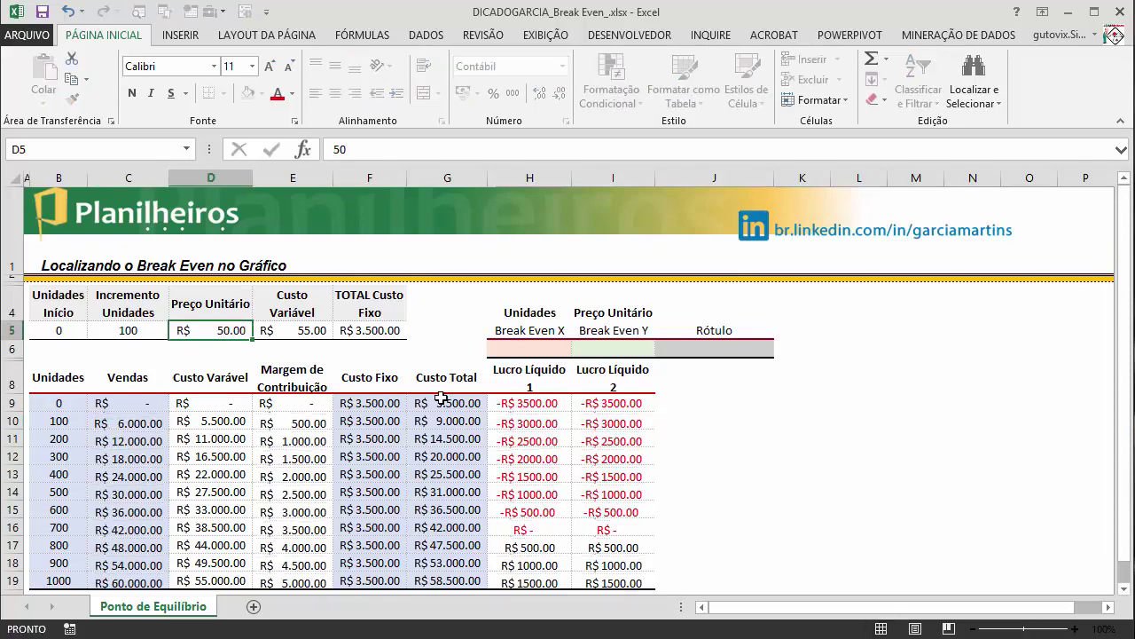
pyautogui.press('Return')
pyautogui.press('Up')
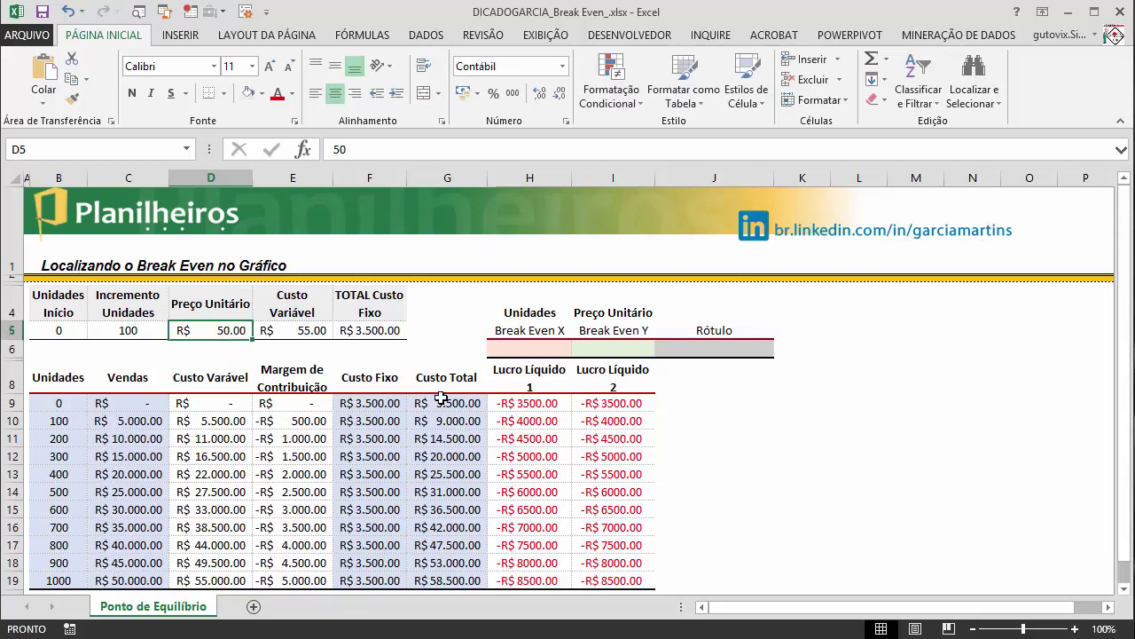
pyautogui.write('65')
pyautogui.press('Return')
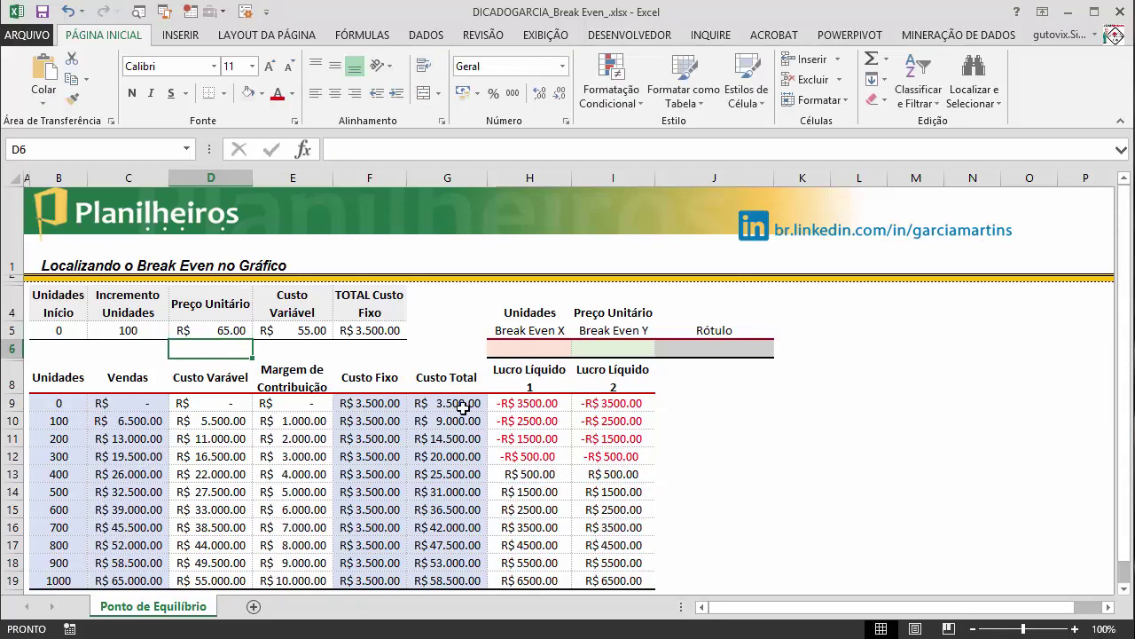
# Step: Undo the last price change and set the Preço Unitário in D5 to 60
pyautogui.hotkey('ctrl', 'z')
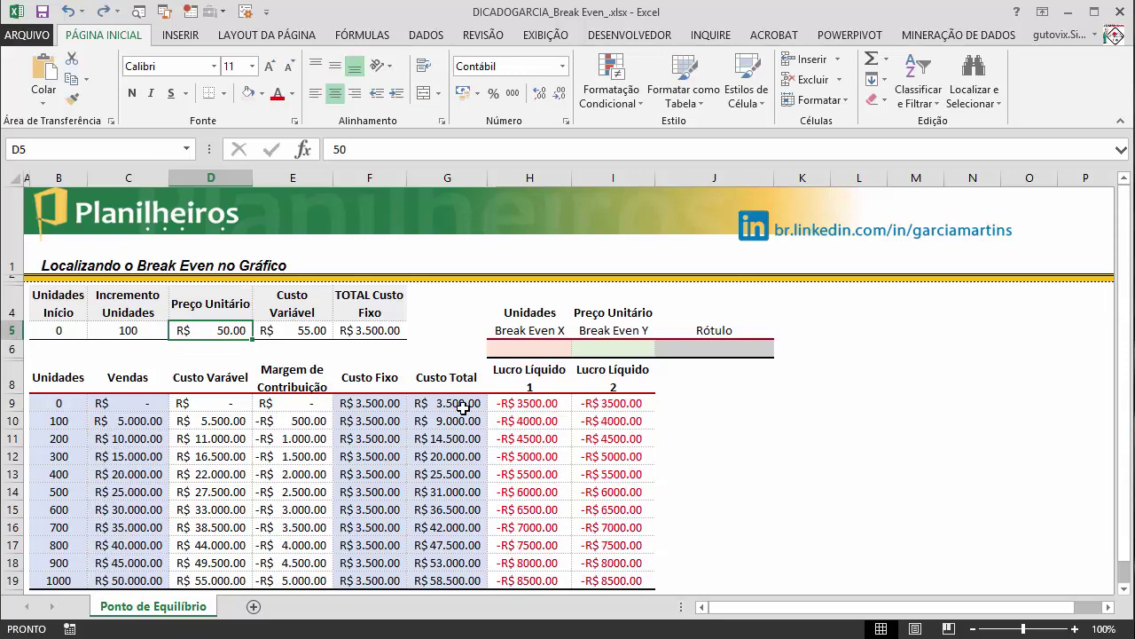
pyautogui.write('60')
pyautogui.hotkey('ctrl', 'Return')
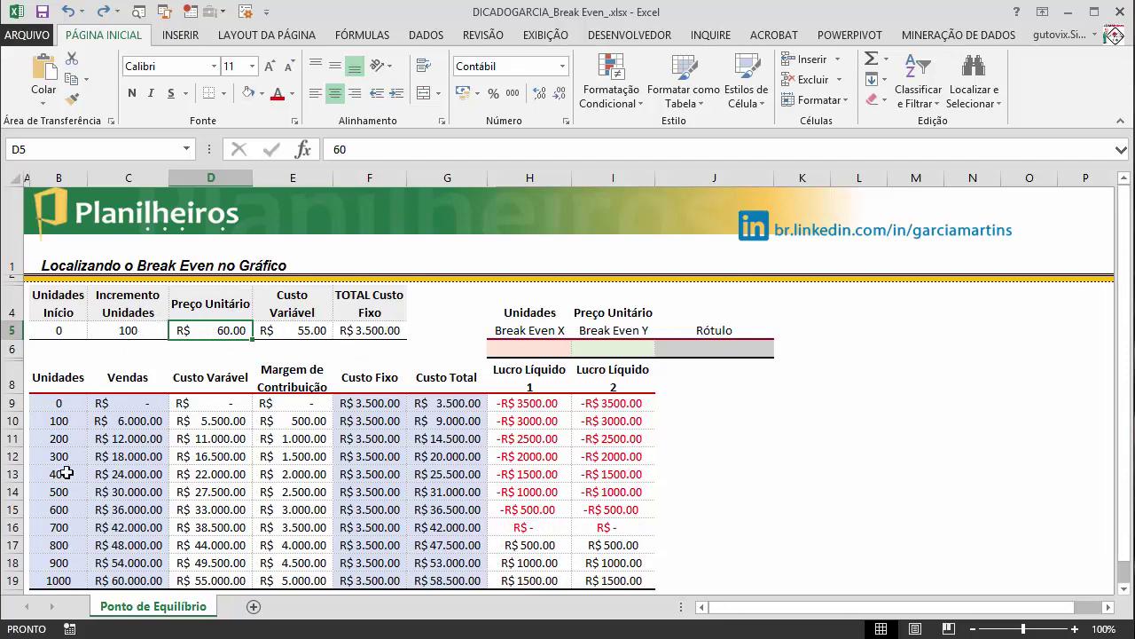
# Step: Examine the 700-unit row B16:I16 as the break-even point, and the net profit values above and below it
pyautogui.moveTo(43, 527); pyautogui.dragTo(656, 527)
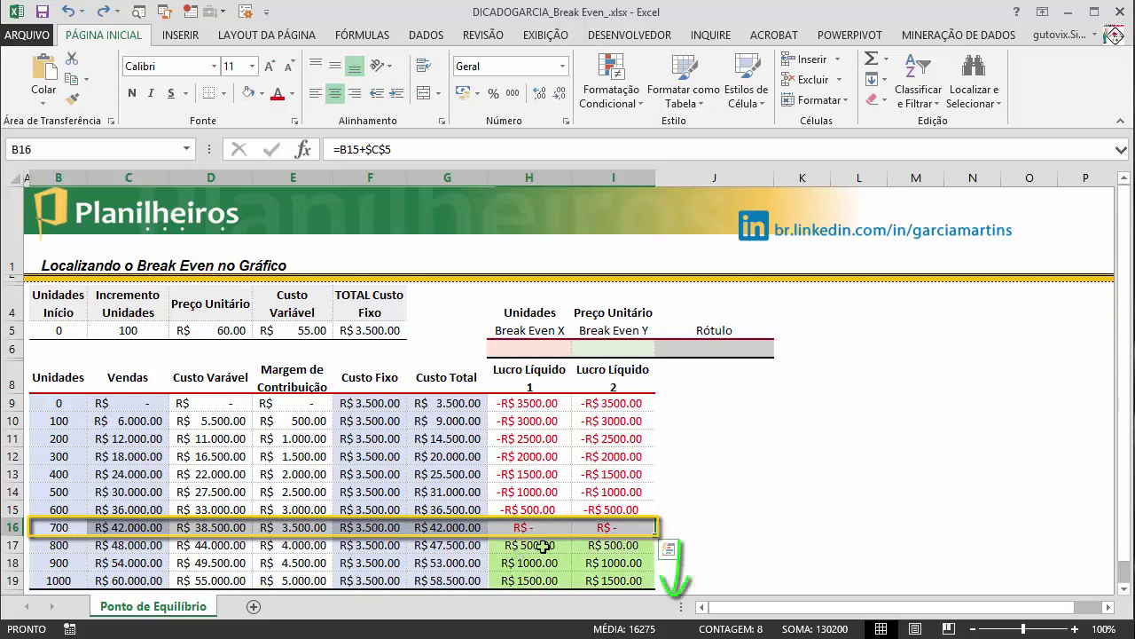
pyautogui.click(542, 545)
pyautogui.click(609, 543)
pyautogui.click(522, 548)
pyautogui.click(543, 531)
pyautogui.press('Up')
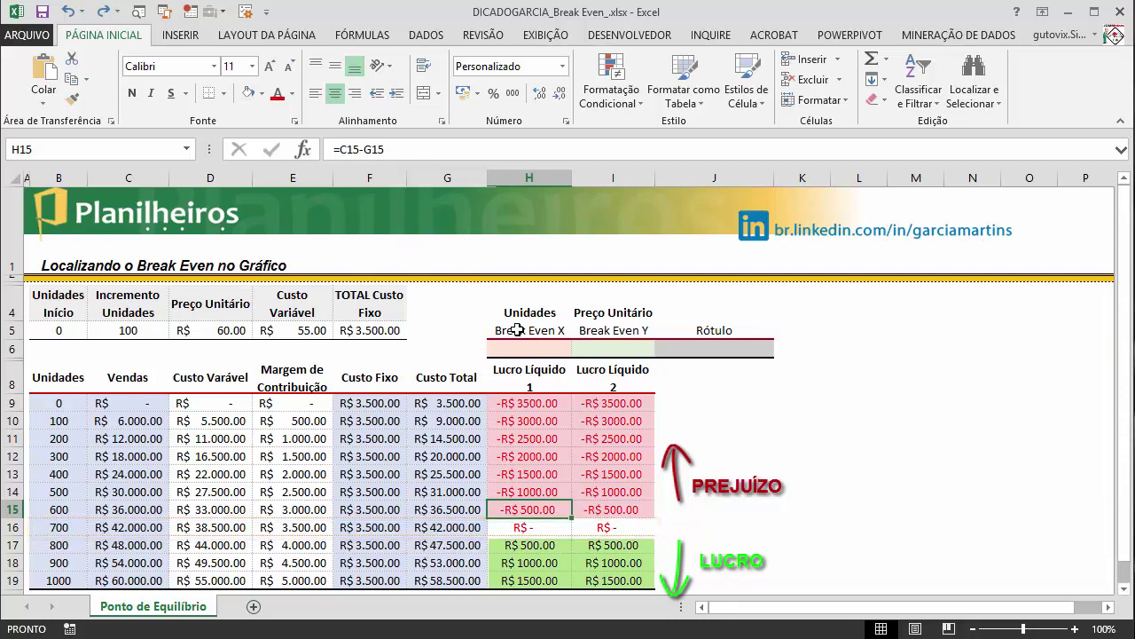
pyautogui.click(525, 527)
pyautogui.click(611, 527)
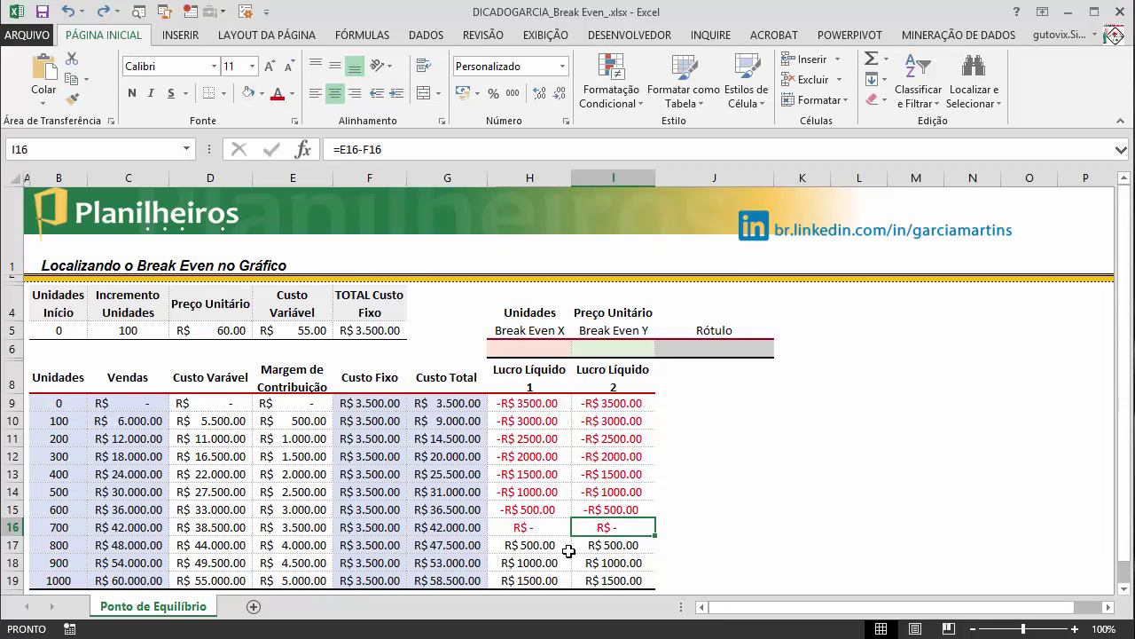
pyautogui.click(769, 439)
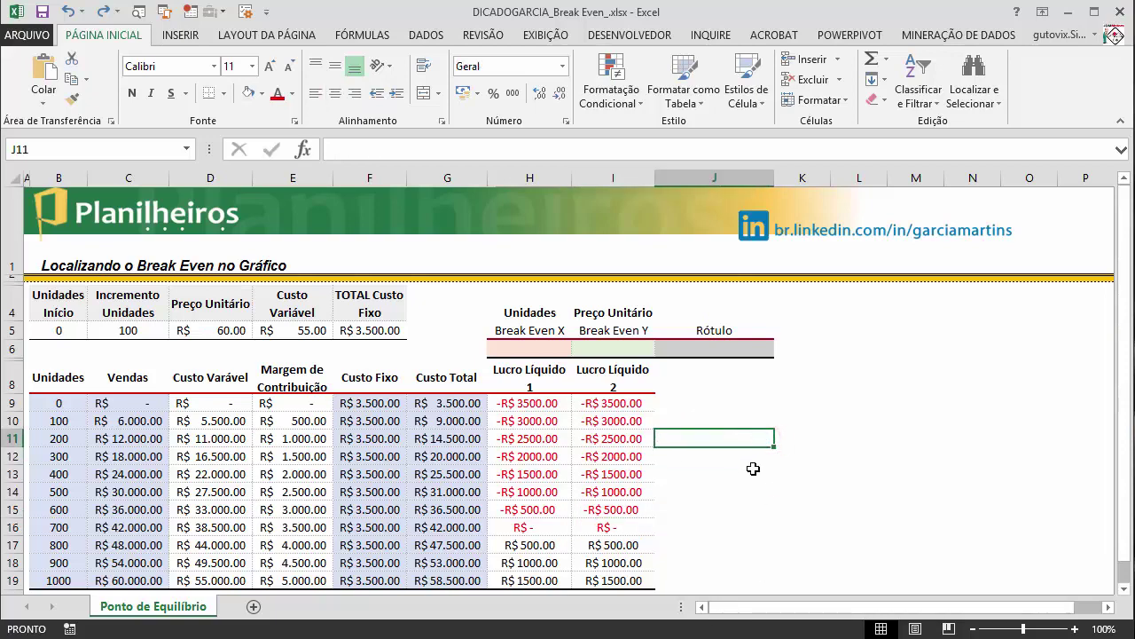
pyautogui.click(753, 470)
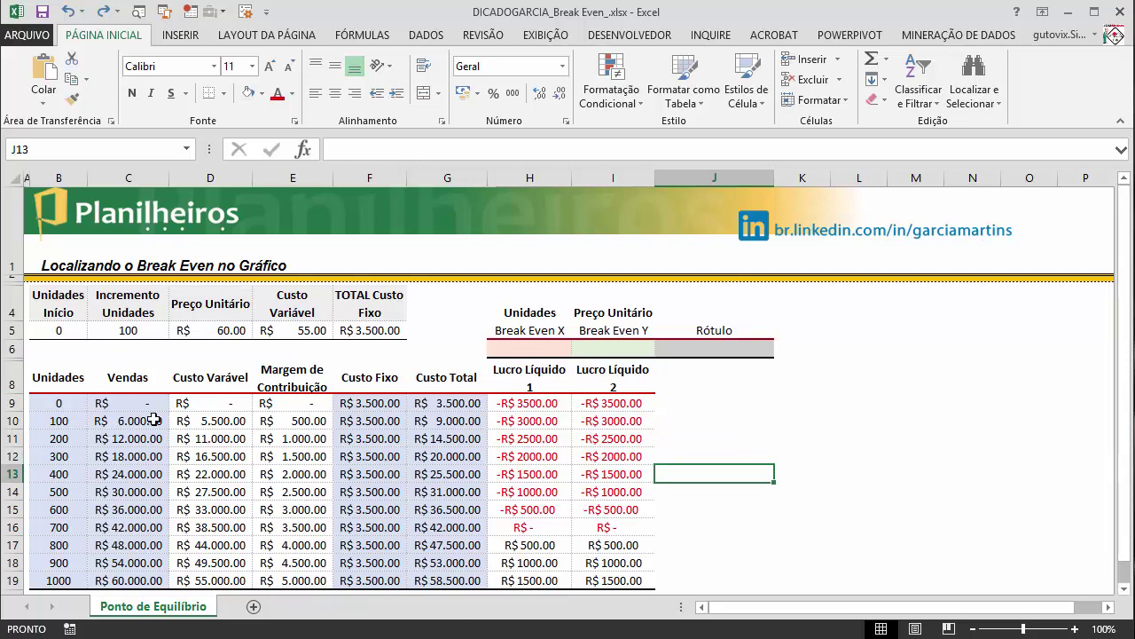
# Step: Review the first cells of the Unidades, Vendas, Custo Fixo and Custo Total columns in row 9
pyautogui.click(68, 401)
pyautogui.click(115, 401)
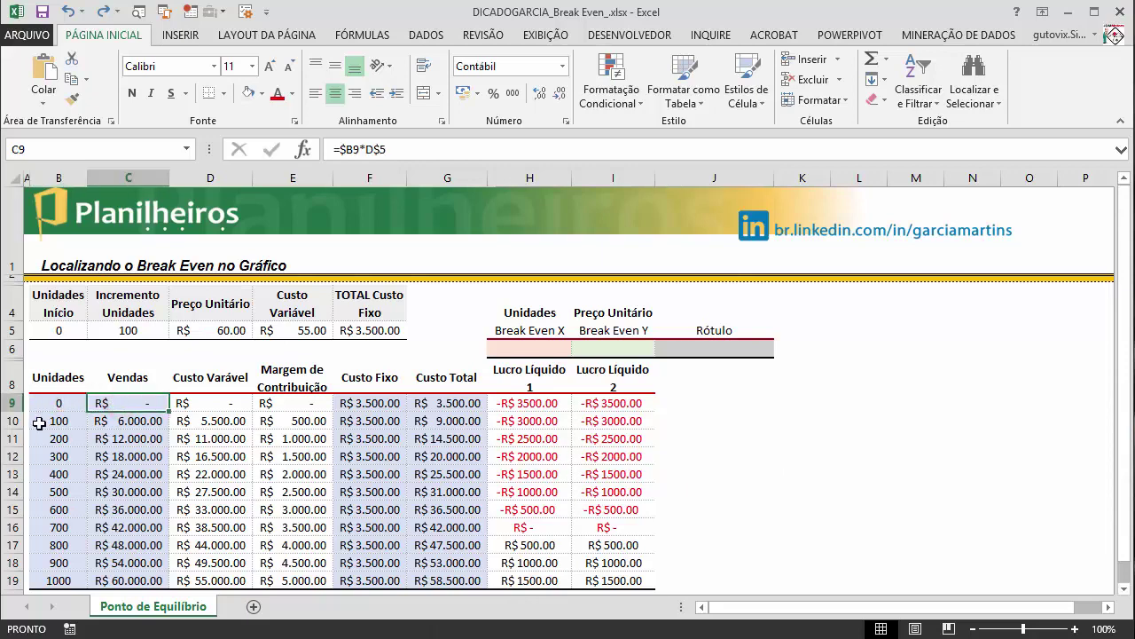
pyautogui.click(368, 402)
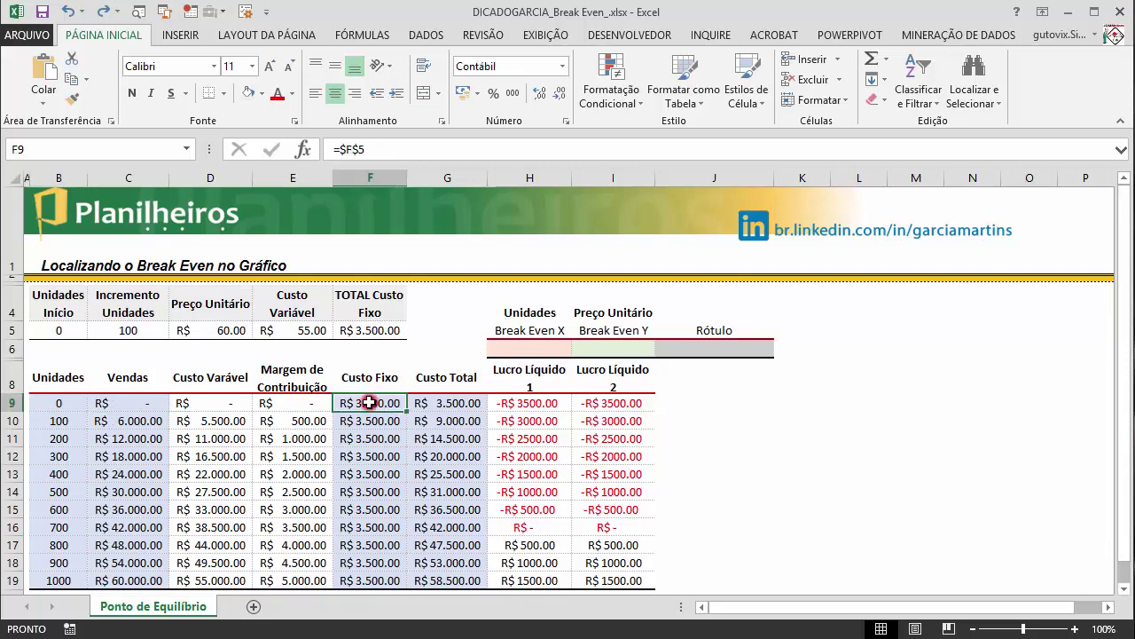
pyautogui.click(454, 403)
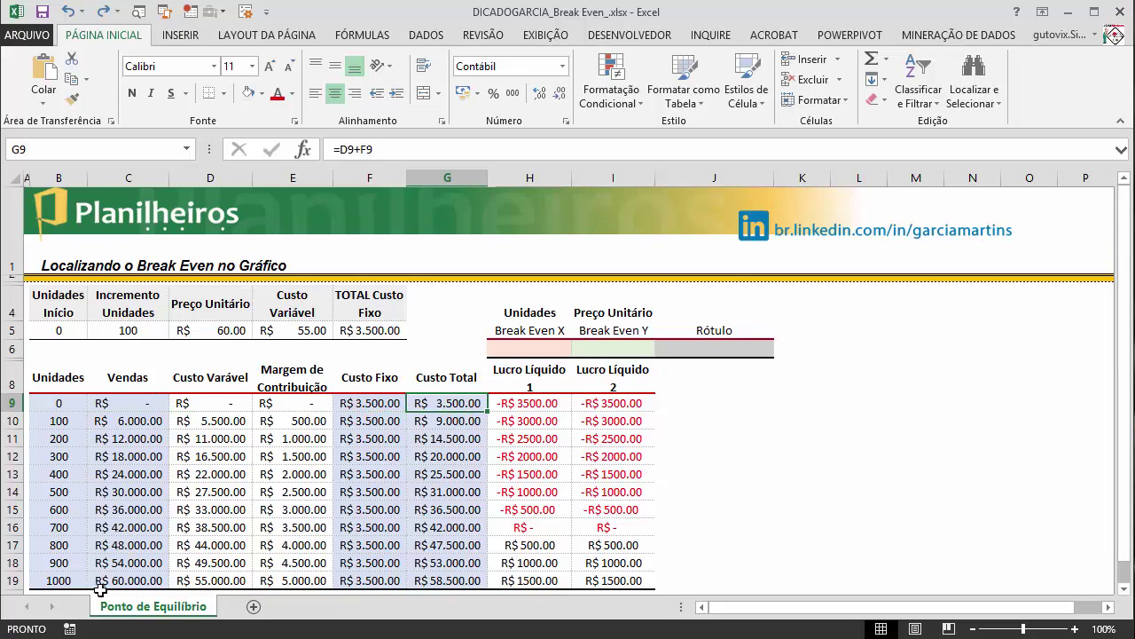
# Step: Insert a scatter chart with straight lines from B8:C19 and F8:G19, and place it beside the Custo Fixo column
pyautogui.click(805, 418)
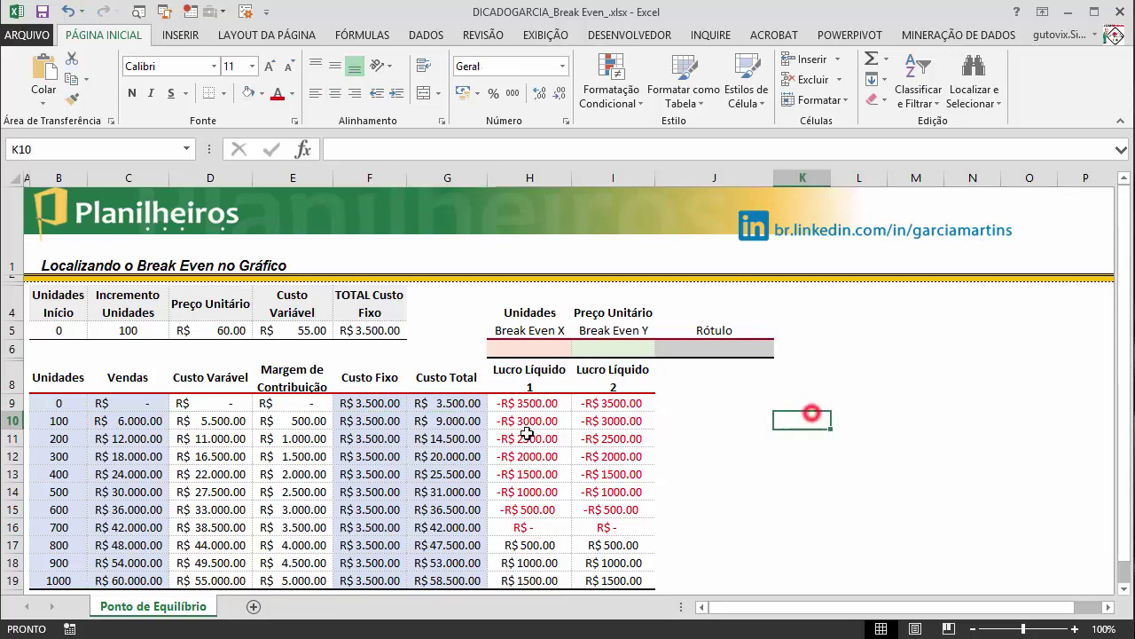
pyautogui.moveTo(51, 377); pyautogui.dragTo(122, 582)
pyautogui.press('ctrl')
pyautogui.moveTo(371, 379); pyautogui.dragTo(443, 576)
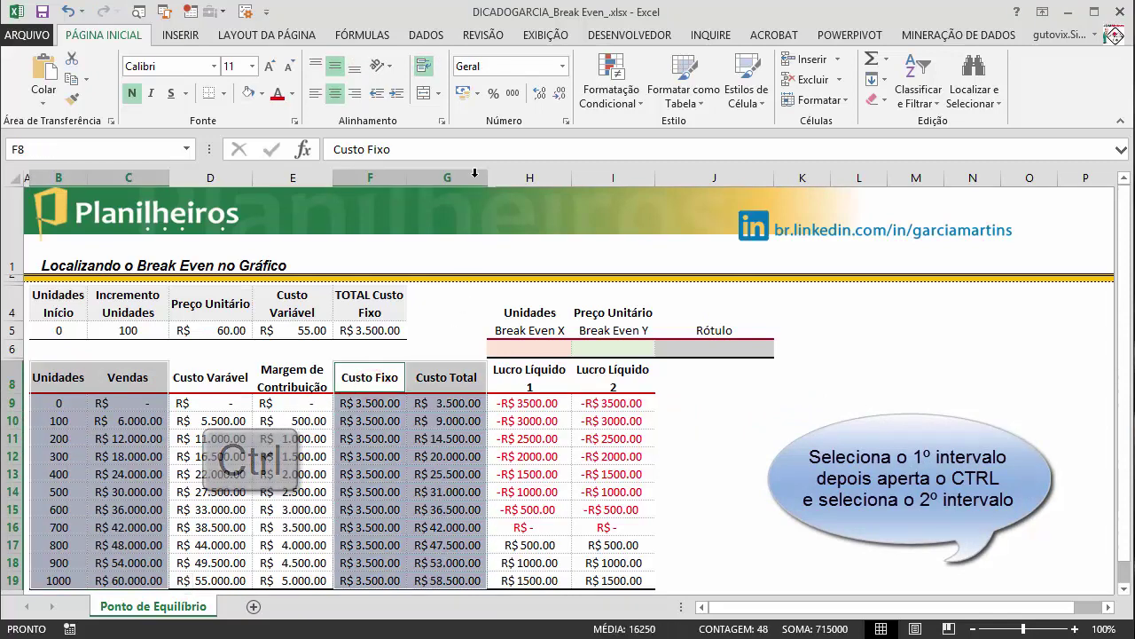
pyautogui.click(180, 35)
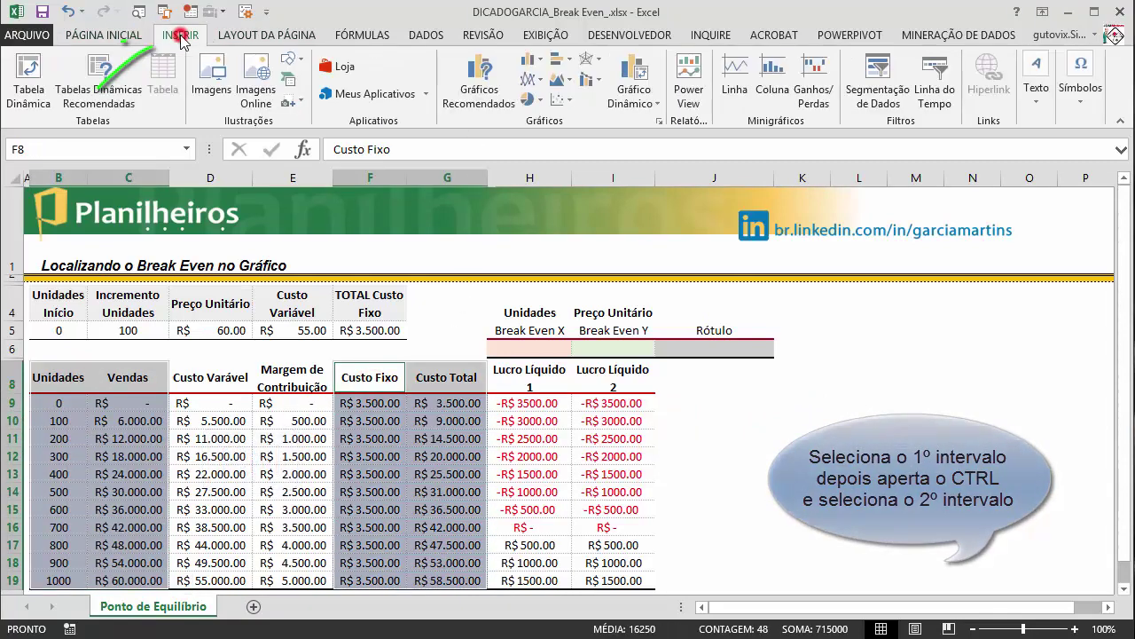
pyautogui.click(561, 99)
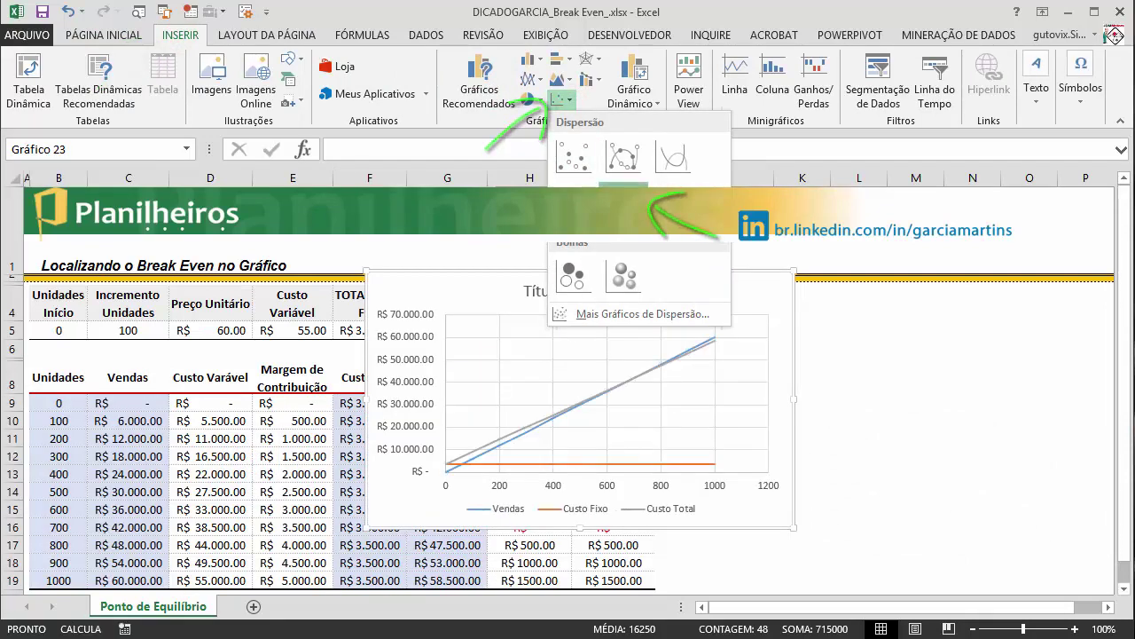
pyautogui.click(624, 206)
pyautogui.moveTo(624, 274); pyautogui.dragTo(674, 360)
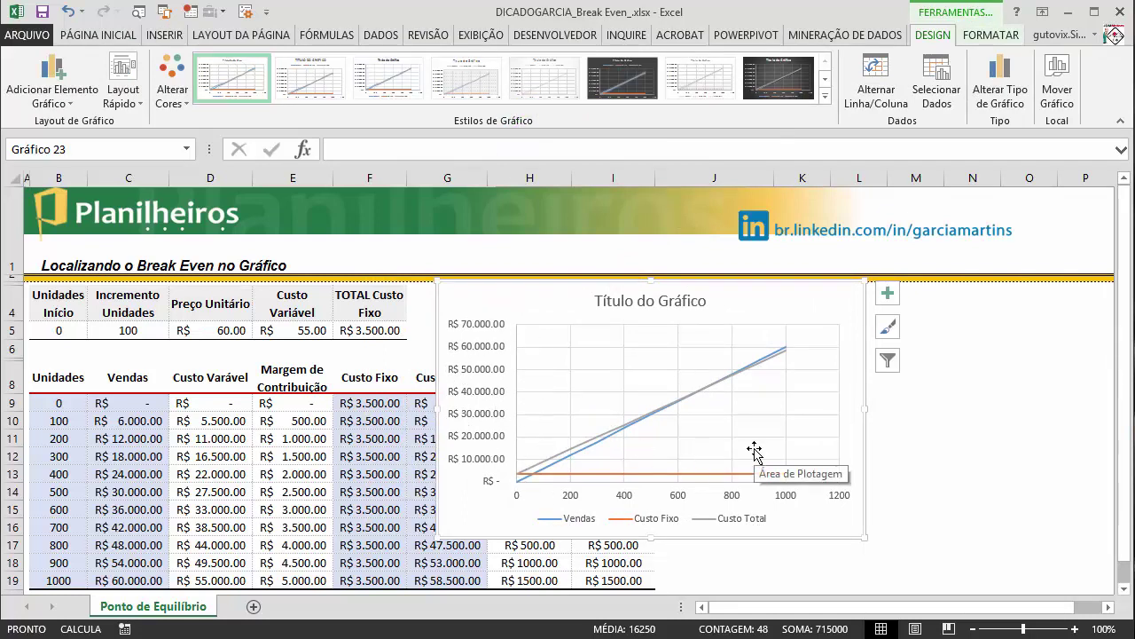
pyautogui.moveTo(748, 282); pyautogui.dragTo(747, 282)
# Step: Delete the chart title and set the legend position to Parte Superior
pyautogui.click(650, 301)
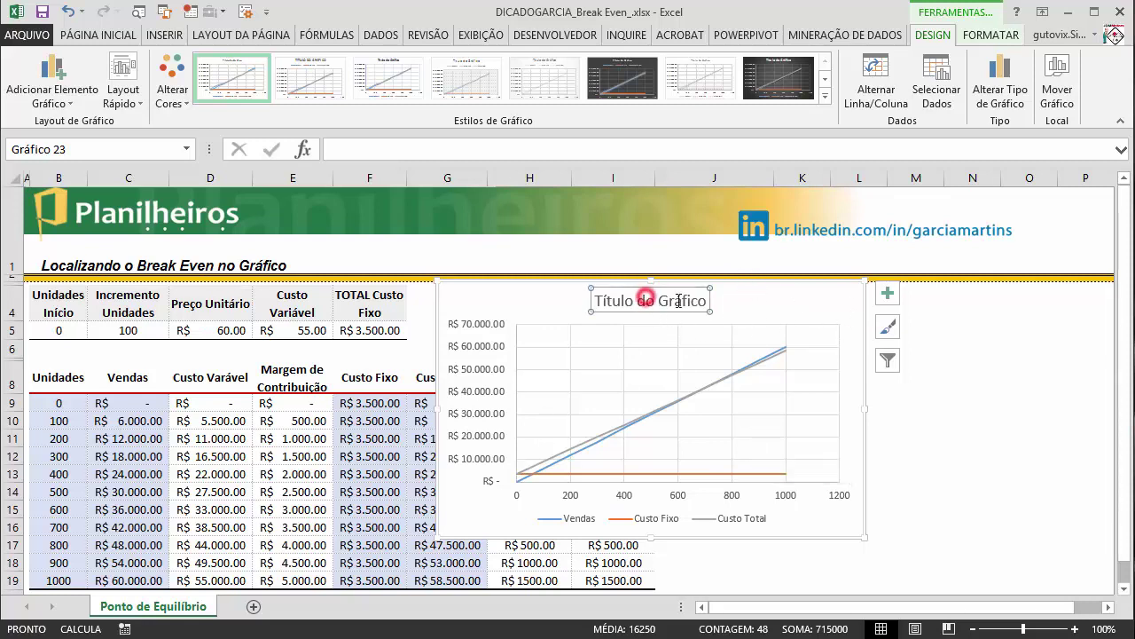
pyautogui.click(690, 310)
pyautogui.press('Delete')
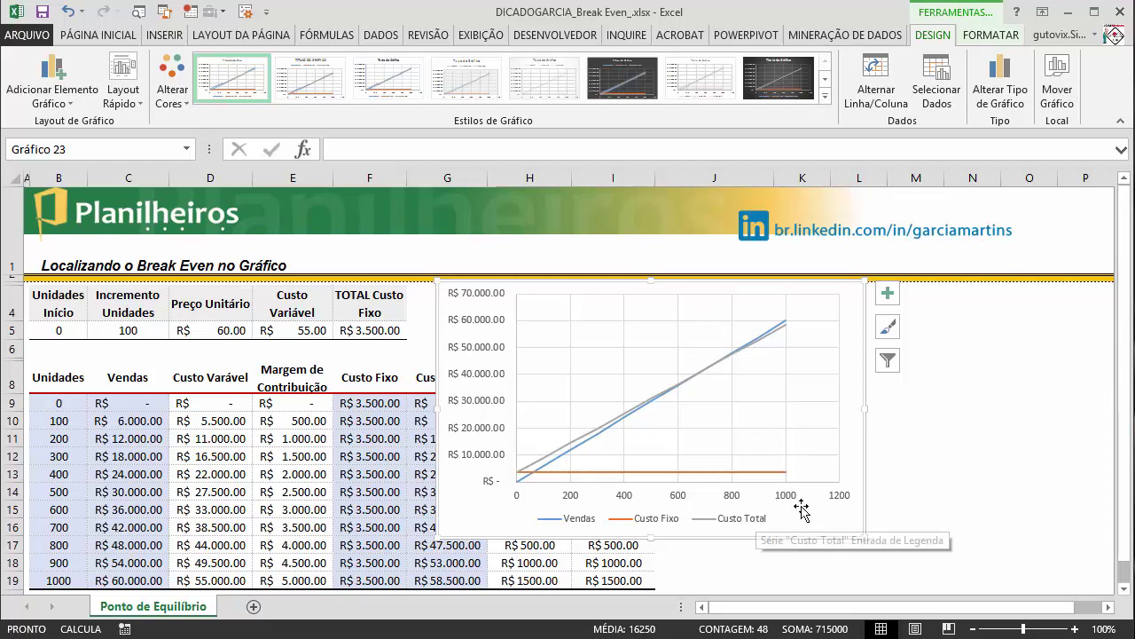
pyautogui.click(890, 295)
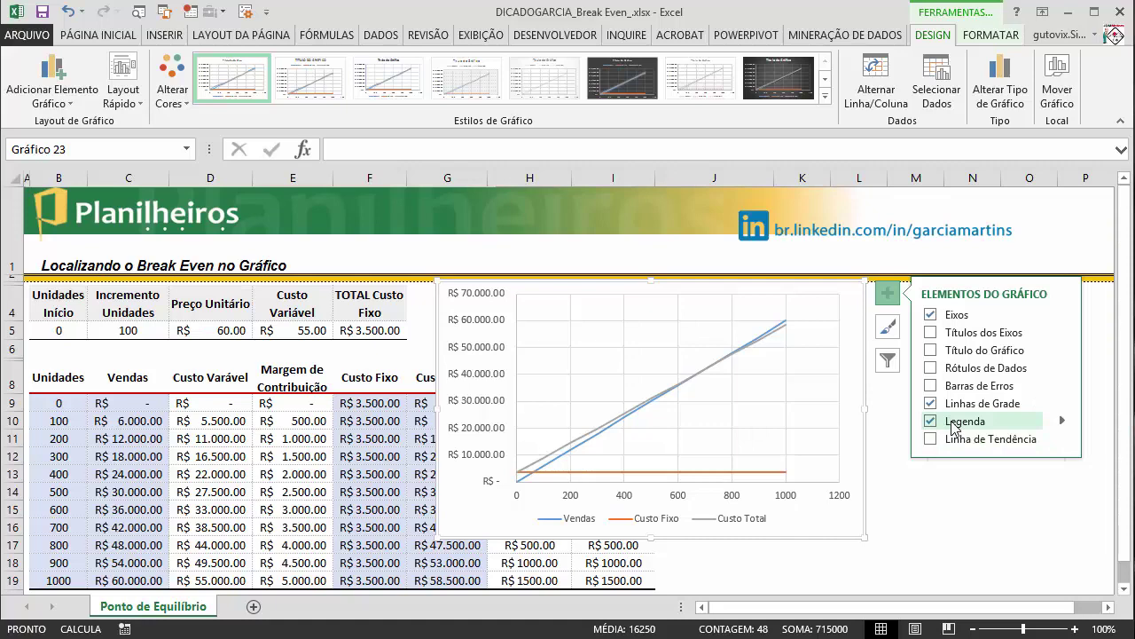
pyautogui.click(1064, 421)
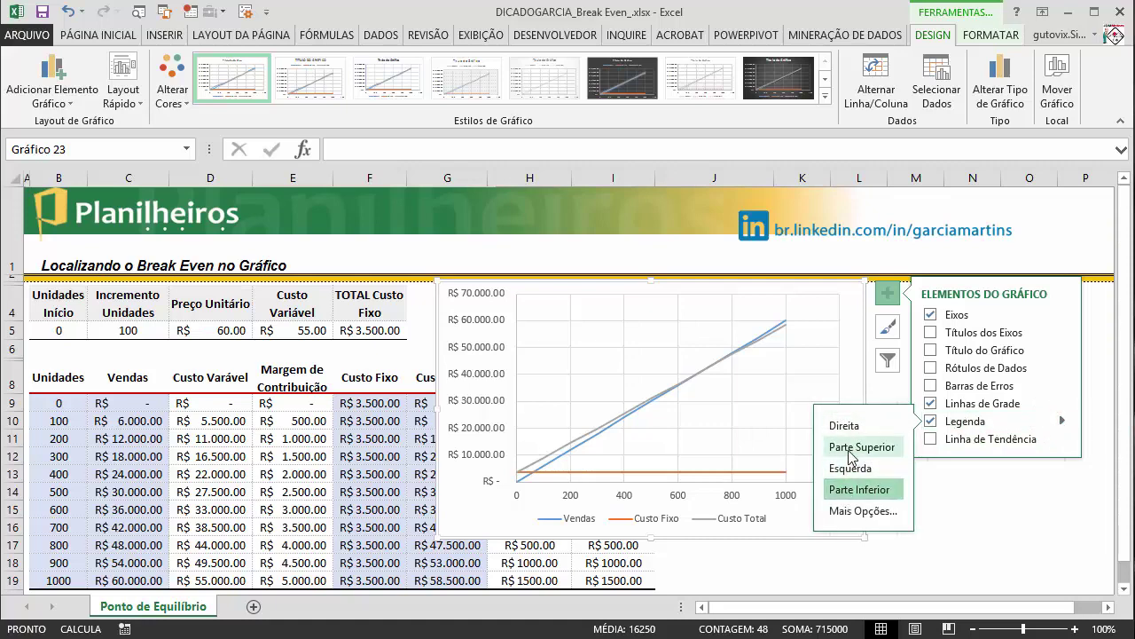
pyautogui.click(847, 448)
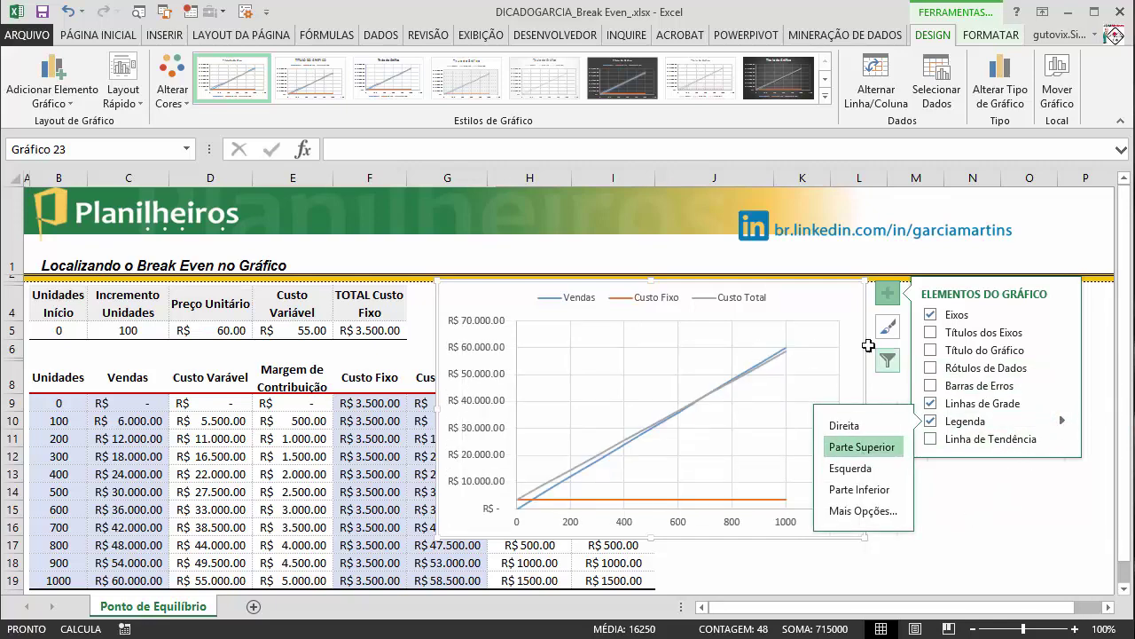
# Step: Delete the horizontal and vertical gridlines from the chart
pyautogui.click(731, 337)
pyautogui.click(624, 366)
pyautogui.click(581, 355)
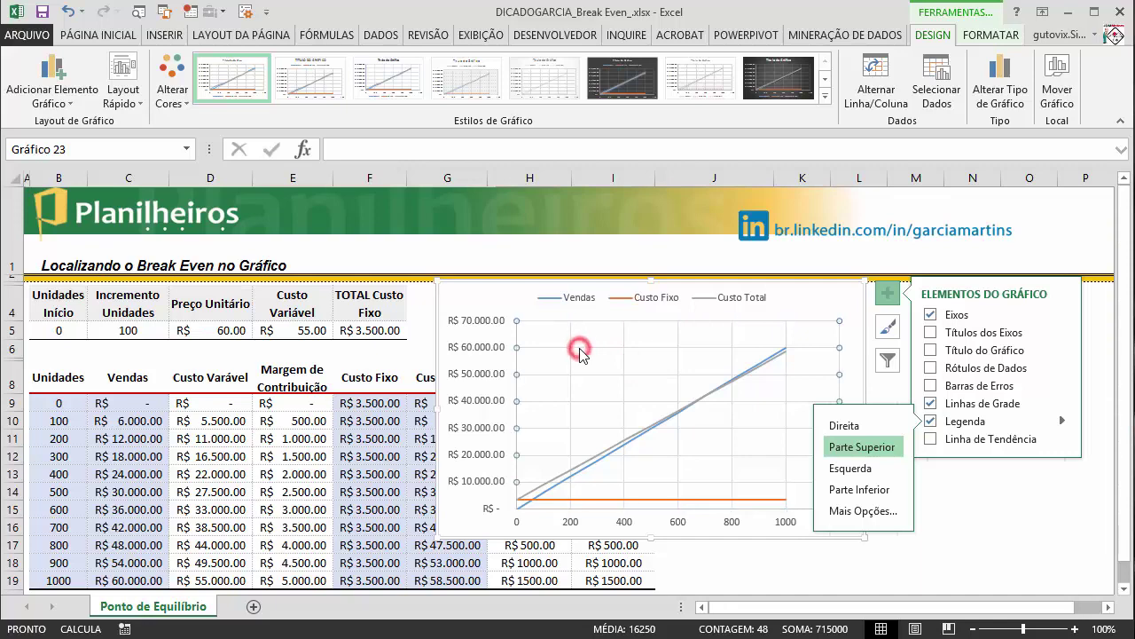
pyautogui.press('Delete')
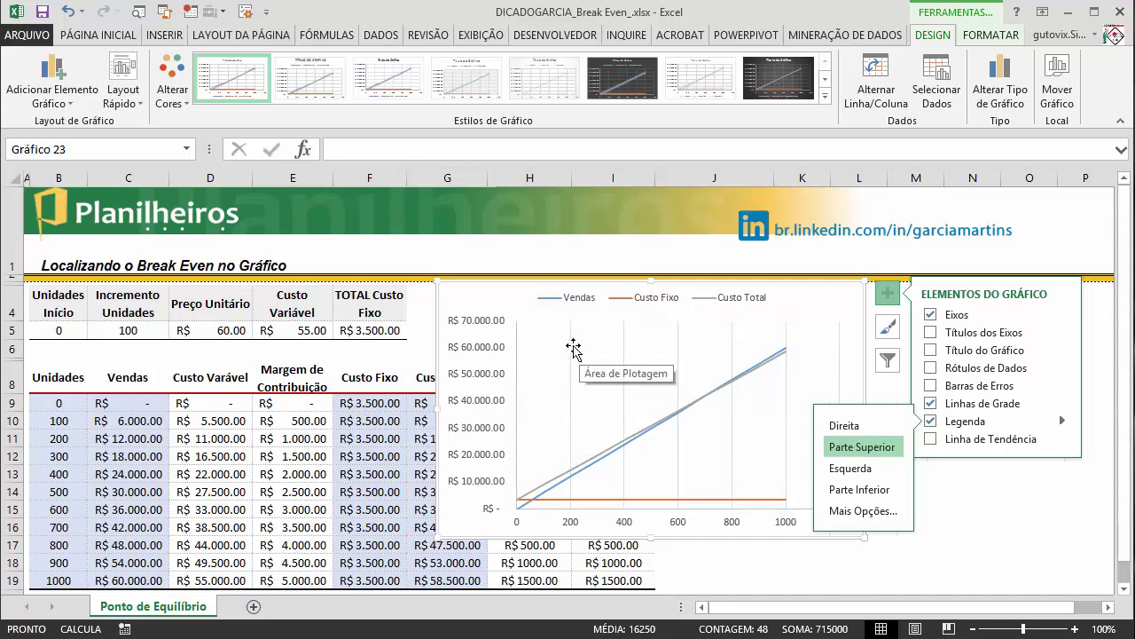
pyautogui.click(572, 353)
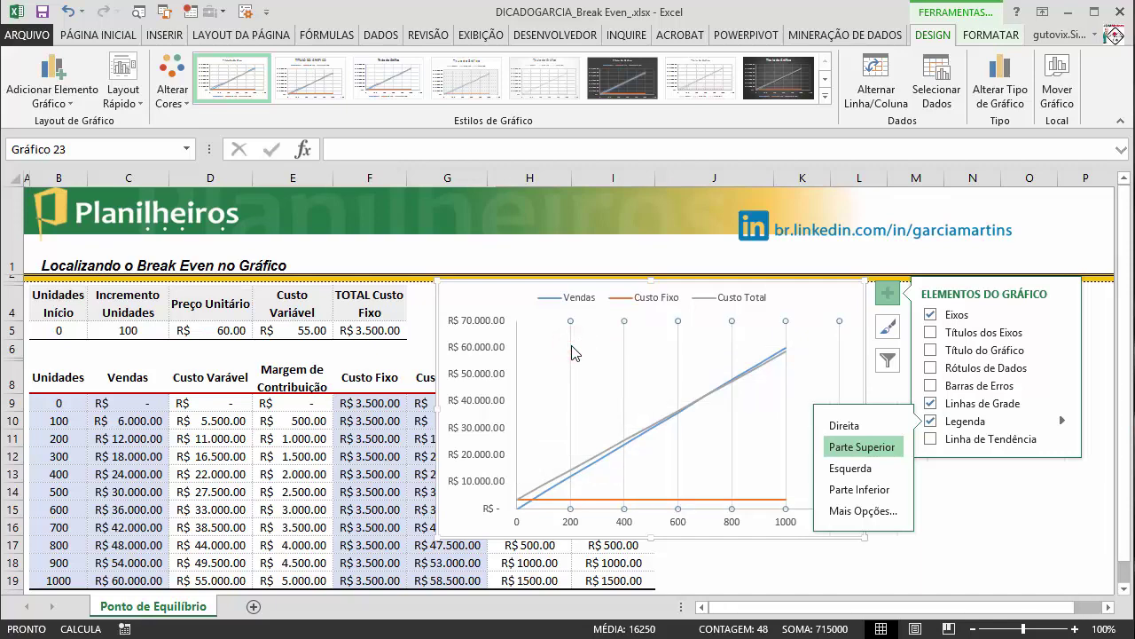
pyautogui.press('Delete')
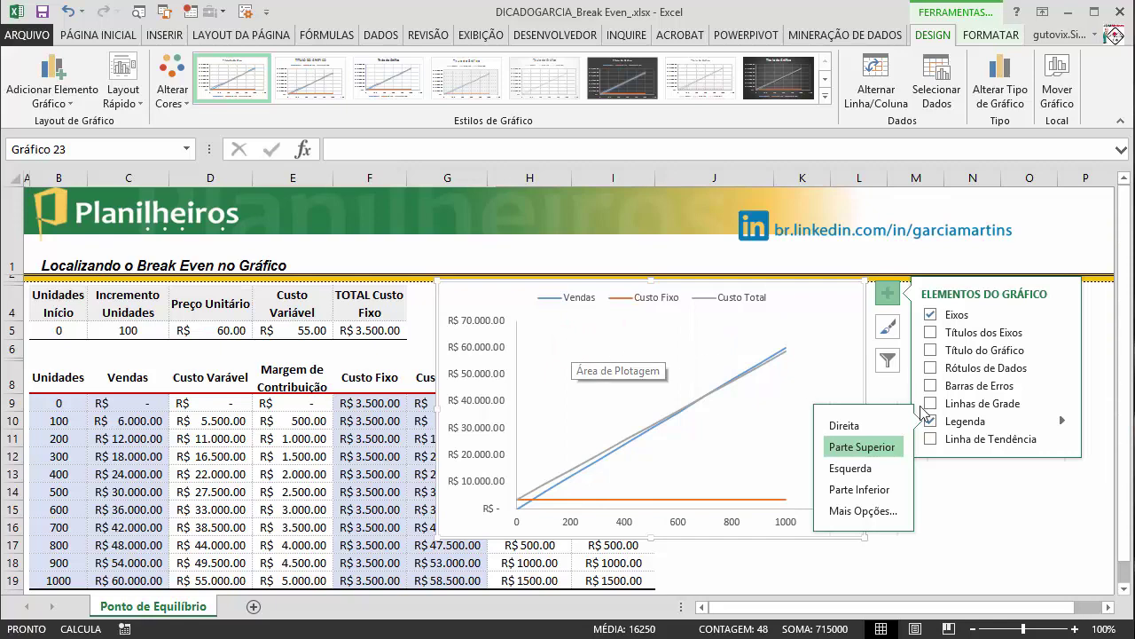
# Step: Add axis titles to the chart and delete the vertical axis title
pyautogui.click(888, 294)
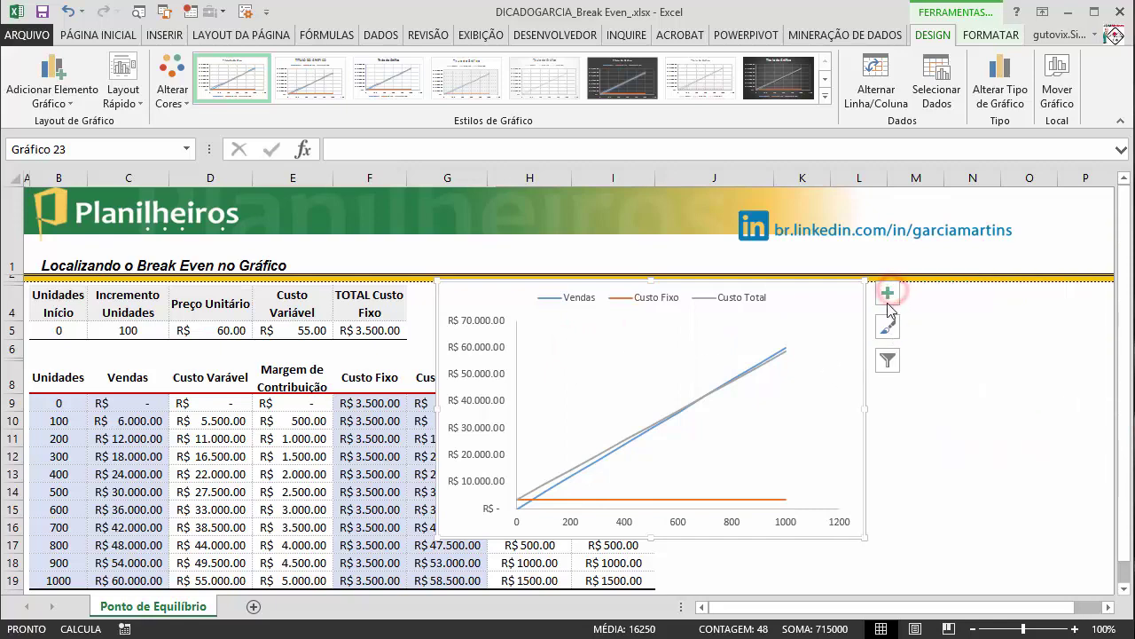
pyautogui.click(888, 294)
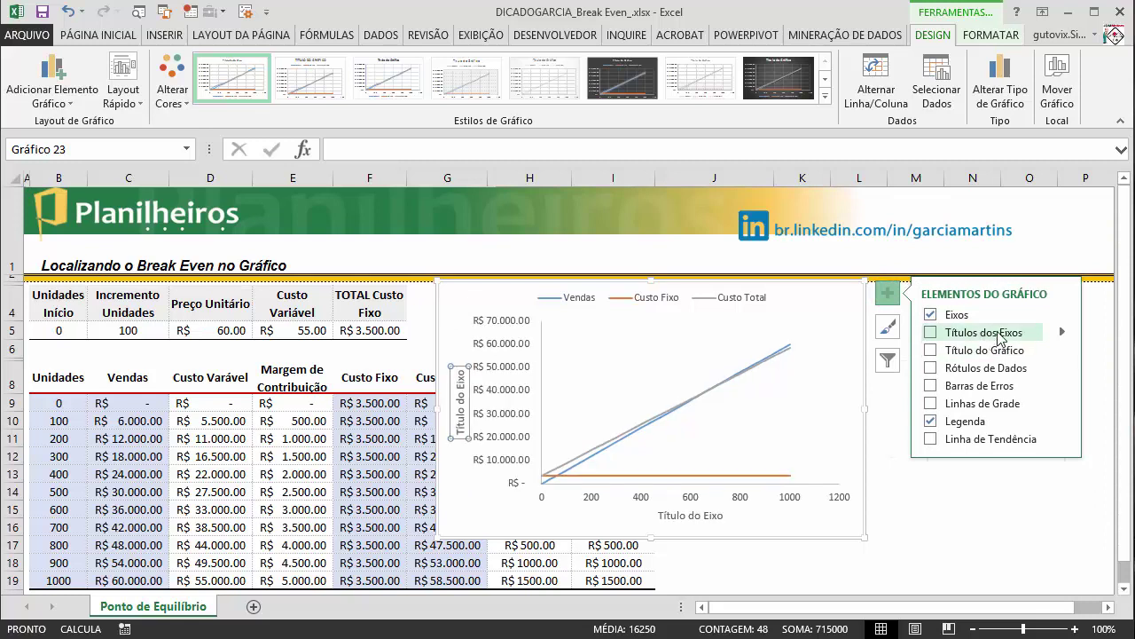
pyautogui.click(931, 333)
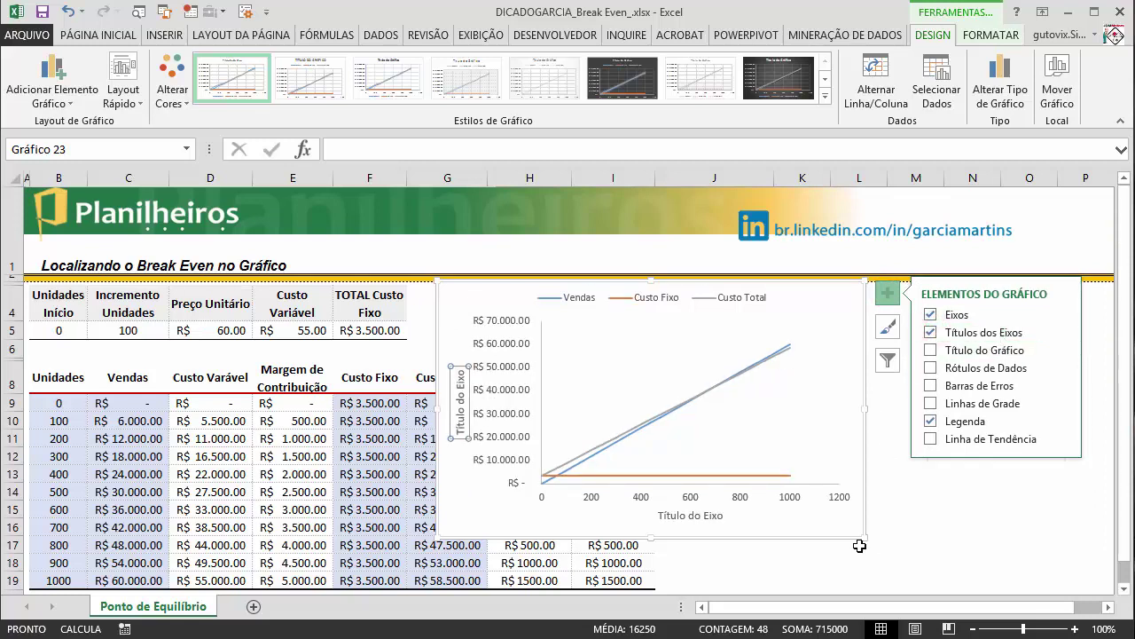
pyautogui.click(460, 392)
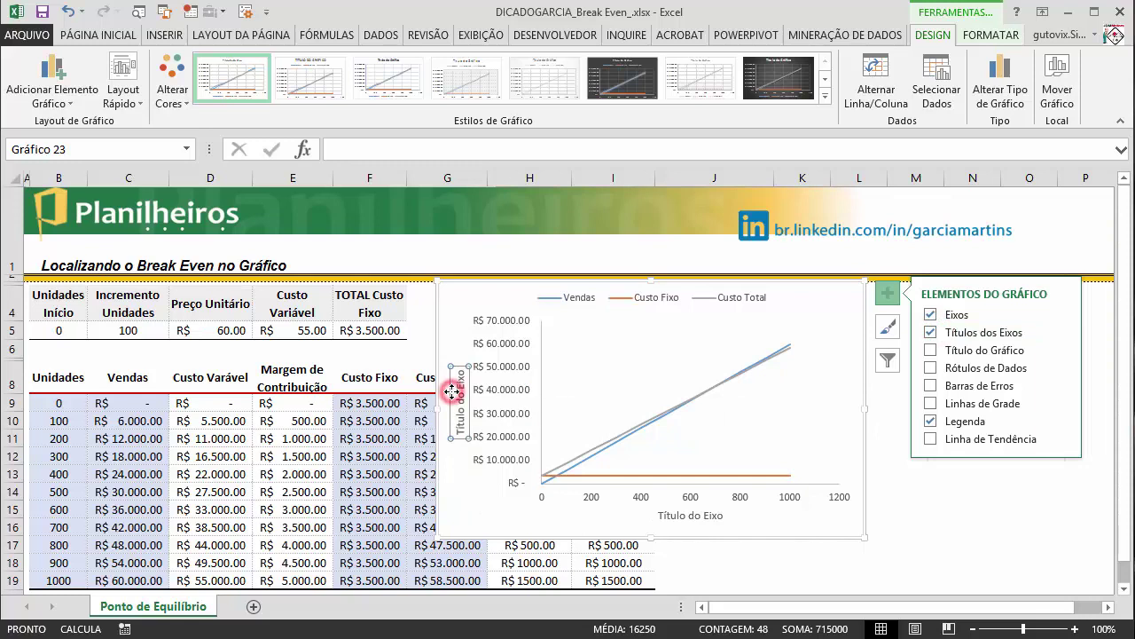
pyautogui.click(452, 388)
pyautogui.press('Delete')
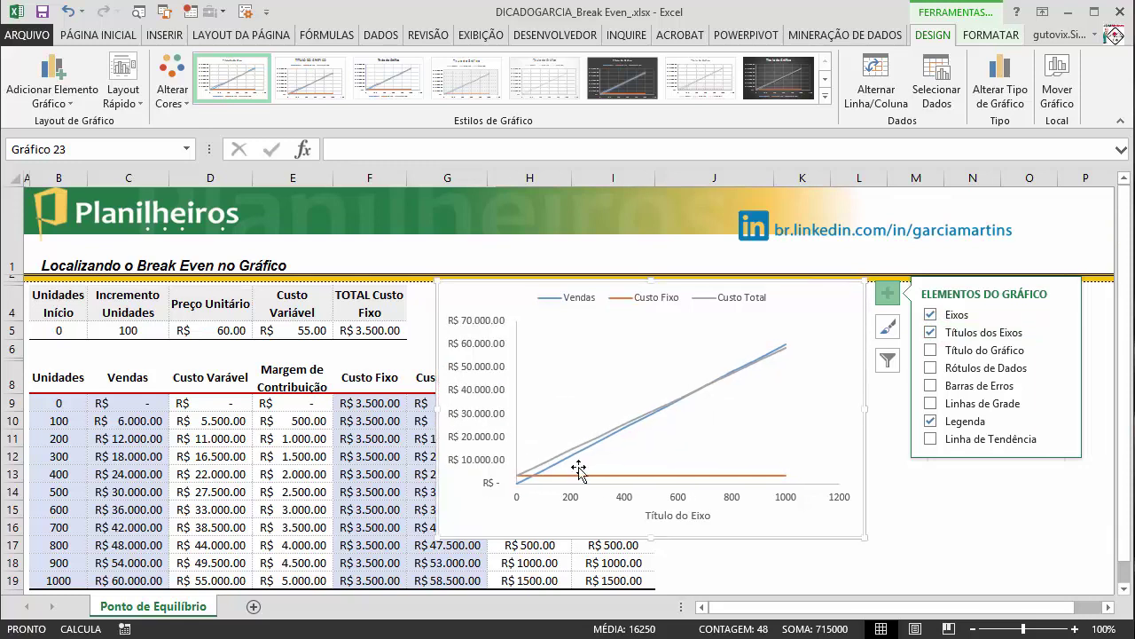
# Step: Link the horizontal axis title to the Unidades header in cell B8 with ='Ponto de Equilíbrio'!$B$8
pyautogui.click(676, 516)
pyautogui.click(684, 519)
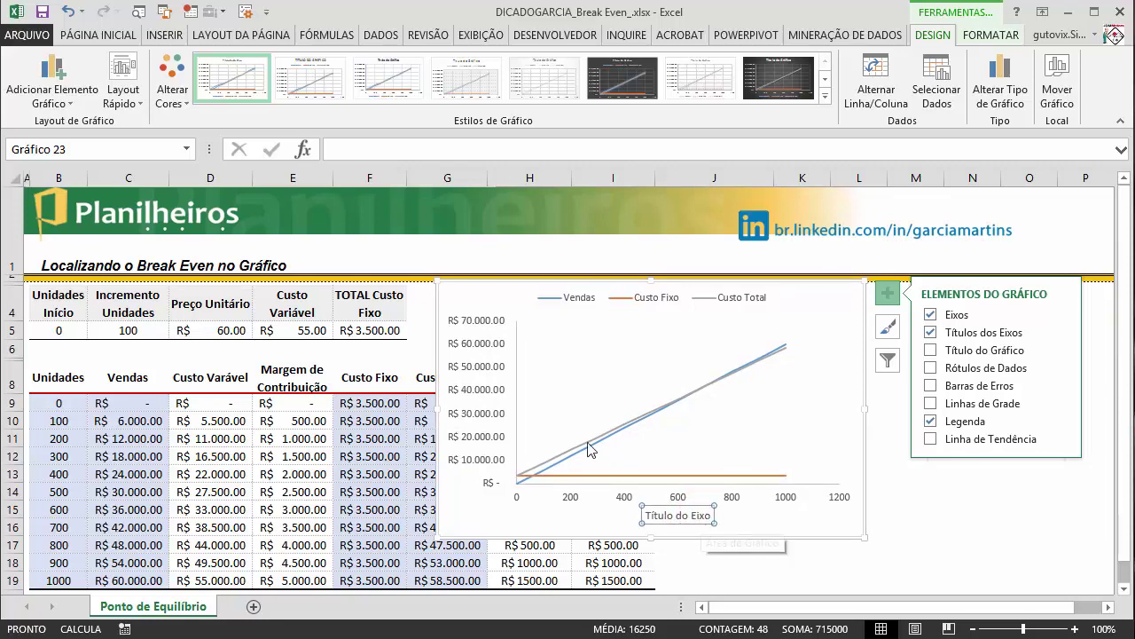
pyautogui.click(364, 152)
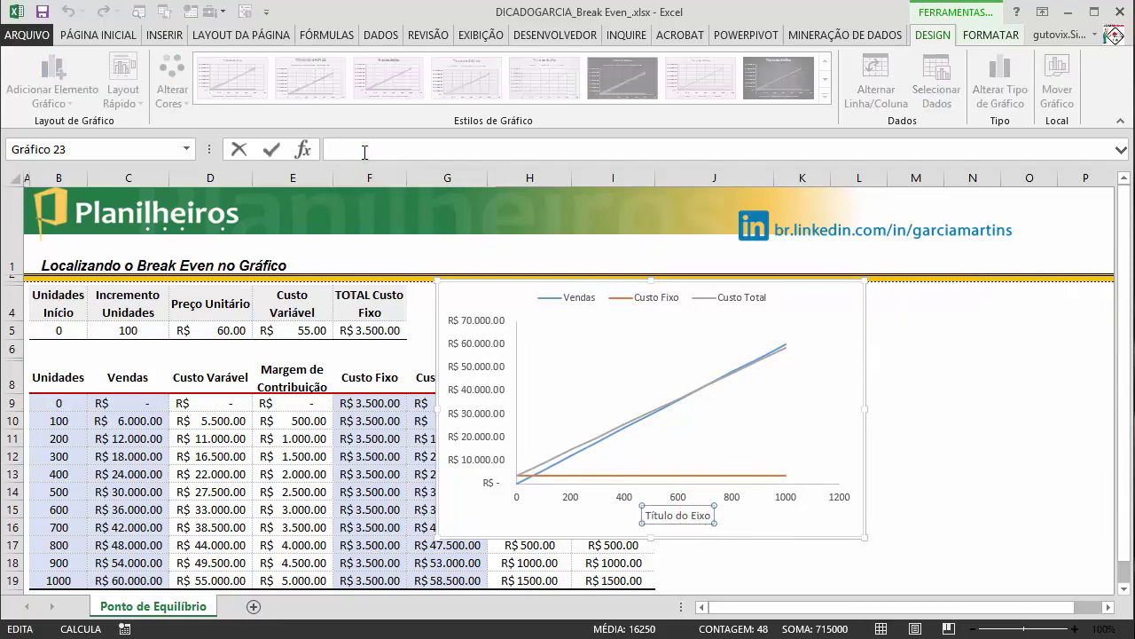
pyautogui.click(53, 377)
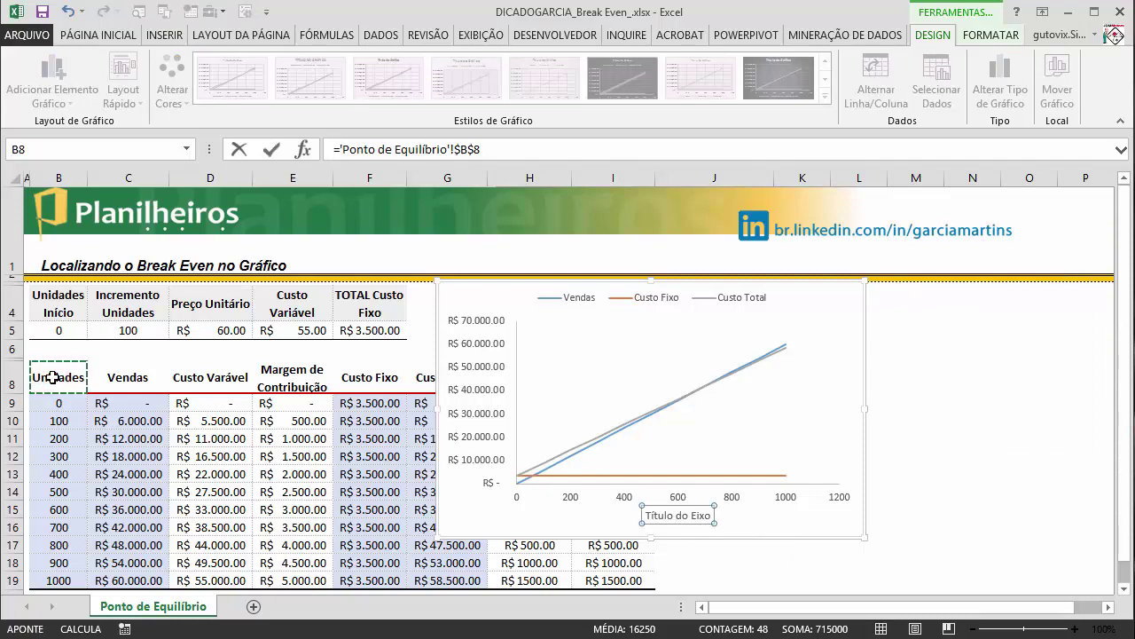
pyautogui.press('Return')
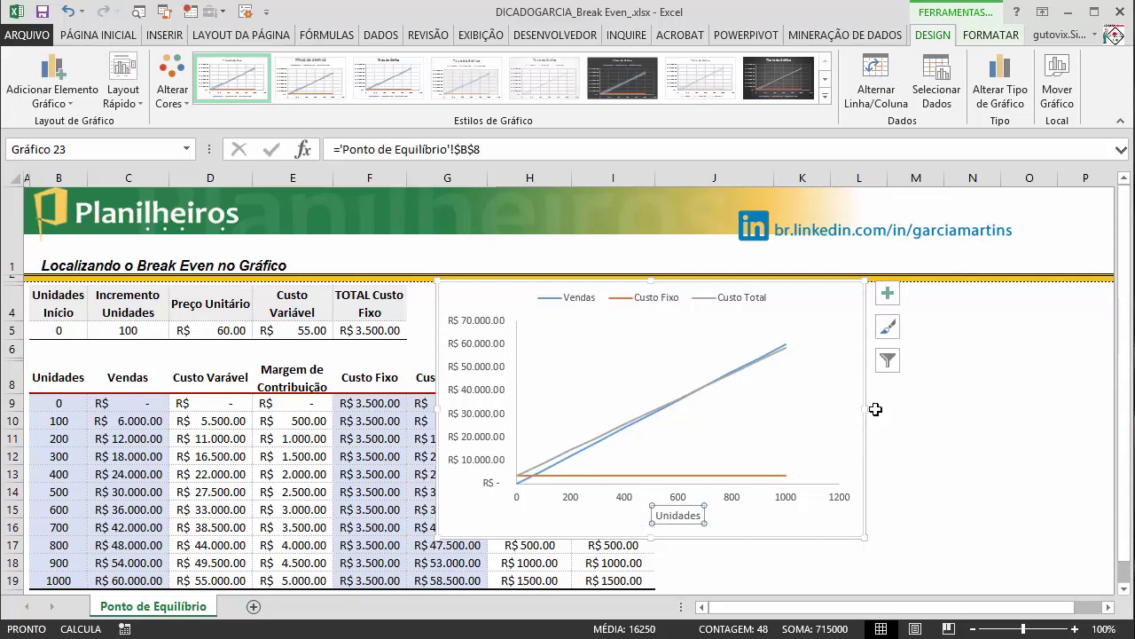
# Step: Widen the chart and move it clear of the table, beside the net profit columns from row 9 down
pyautogui.moveTo(866, 408); pyautogui.dragTo(934, 408)
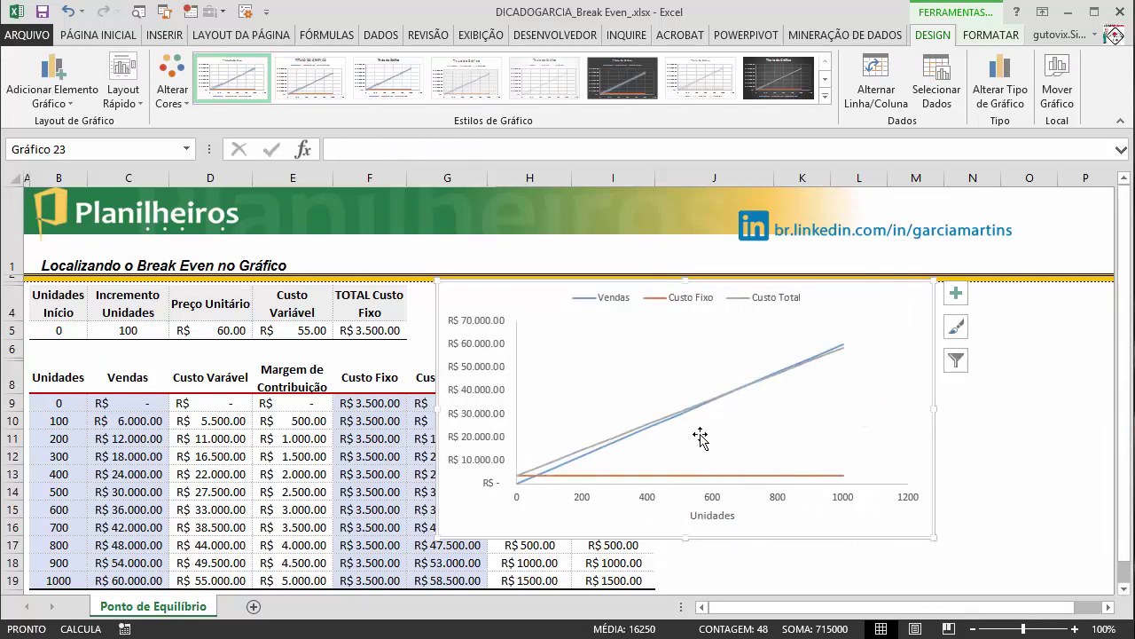
pyautogui.moveTo(585, 286); pyautogui.dragTo(793, 286)
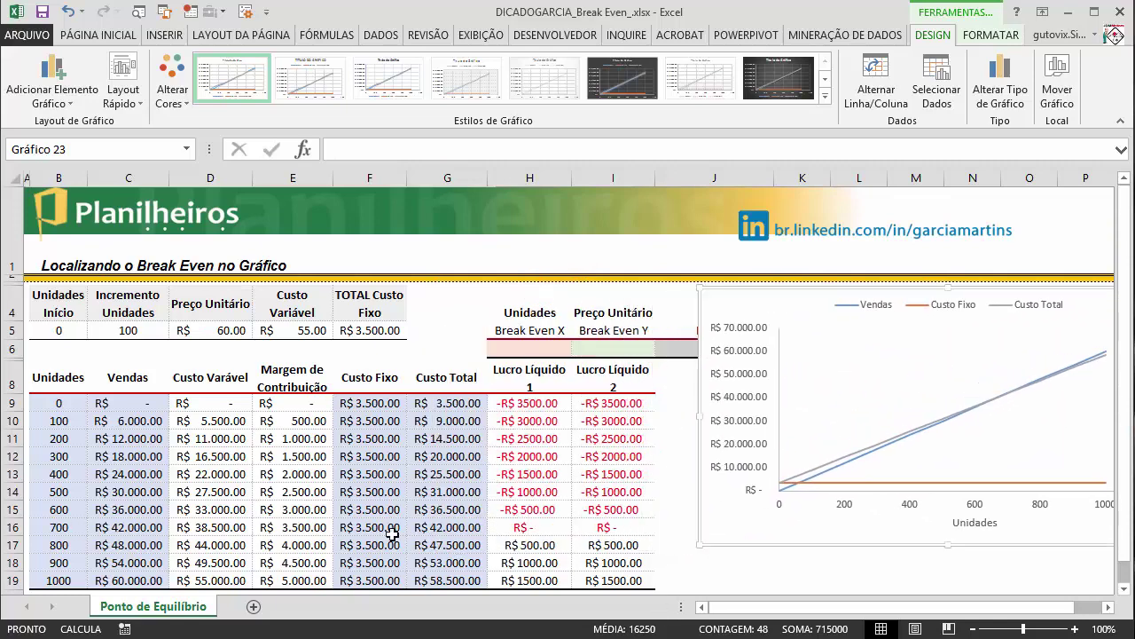
pyautogui.moveTo(882, 287); pyautogui.dragTo(576, 300)
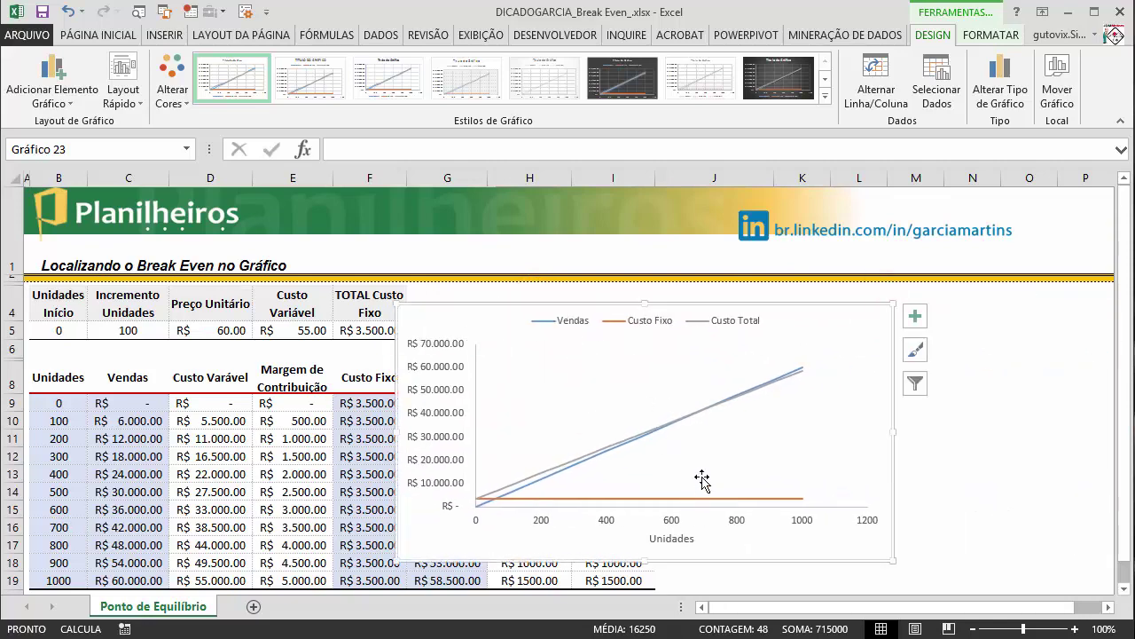
pyautogui.moveTo(697, 418)
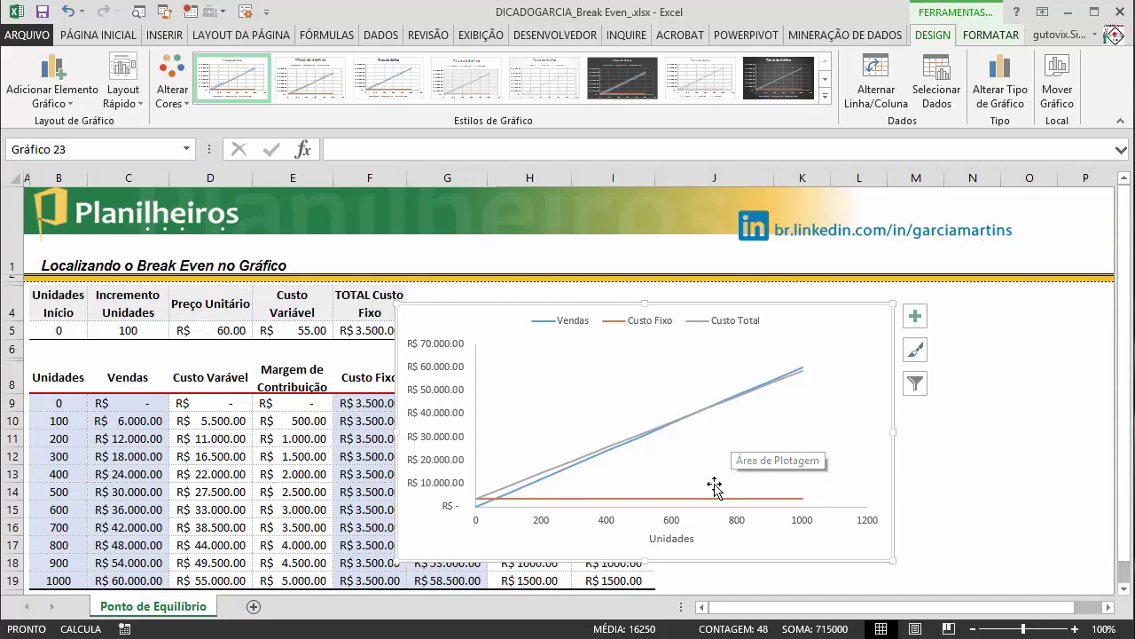
pyautogui.moveTo(489, 310); pyautogui.dragTo(778, 401)
# Step: Review the empty Break Even X, Break Even Y and Rótulo cells H6:J6 against the break-even row of the table
pyautogui.click(528, 344)
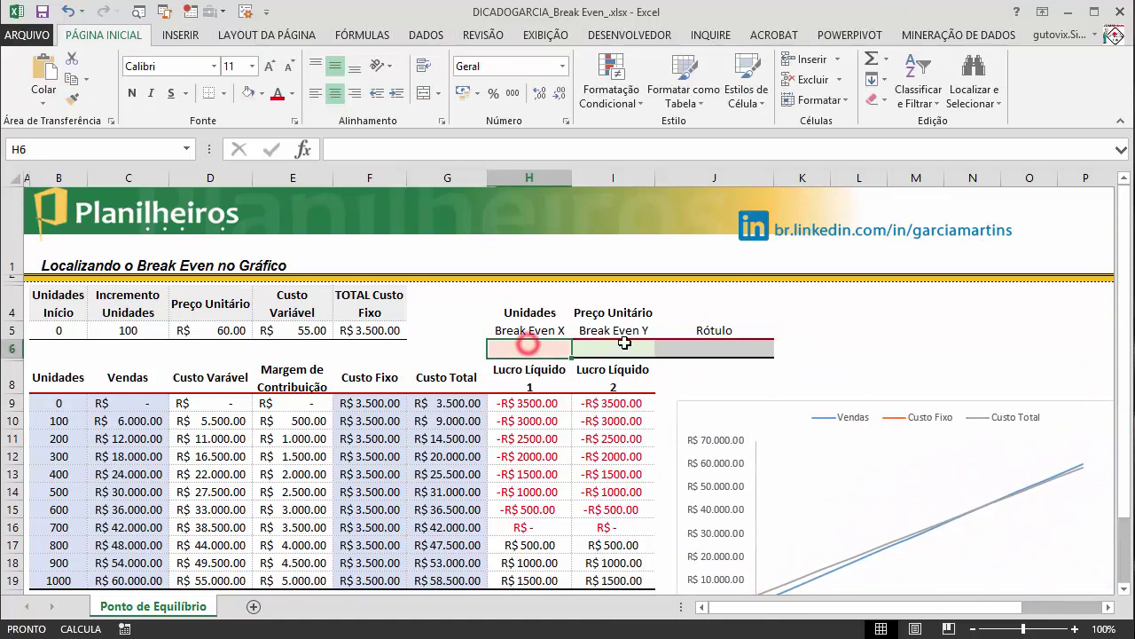
pyautogui.click(754, 346)
pyautogui.click(523, 346)
pyautogui.click(730, 346)
pyautogui.click(537, 346)
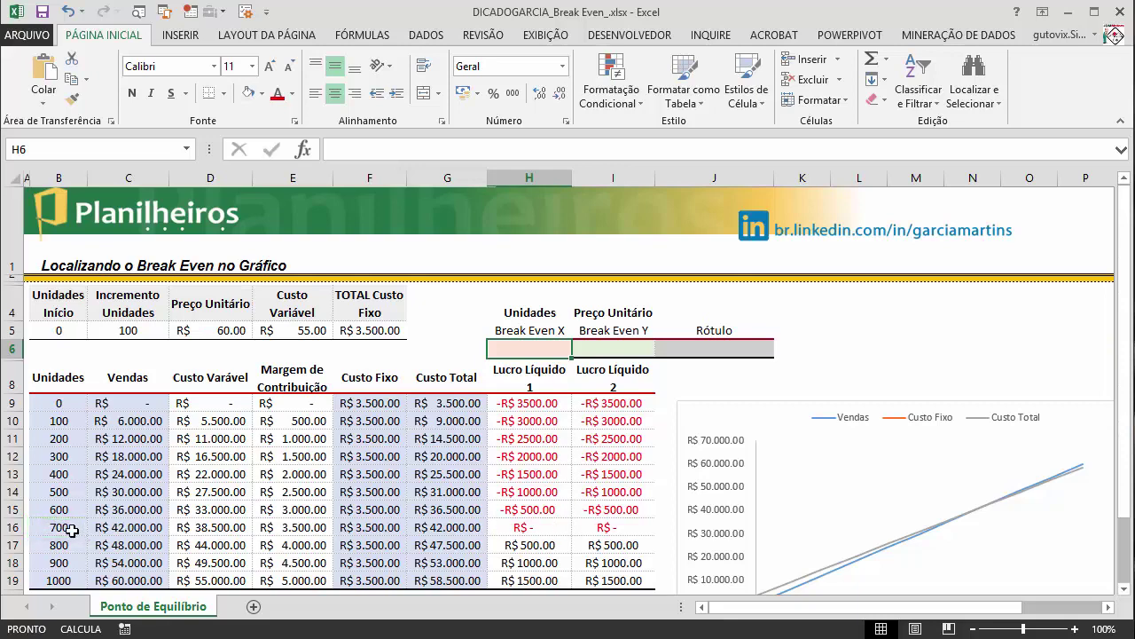
pyautogui.click(626, 348)
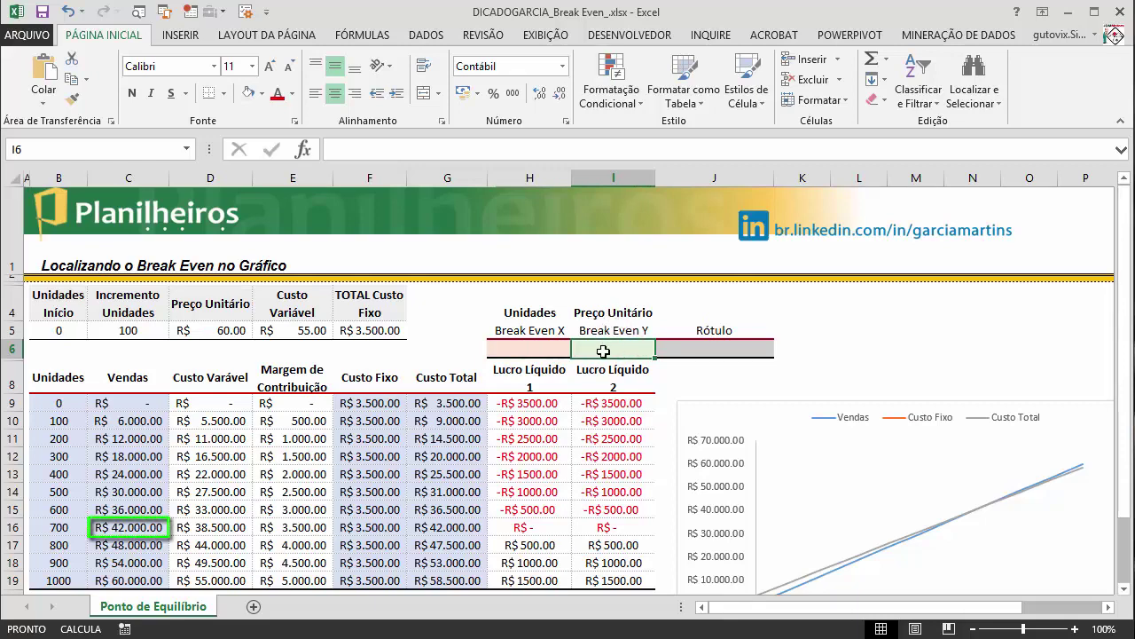
pyautogui.click(711, 350)
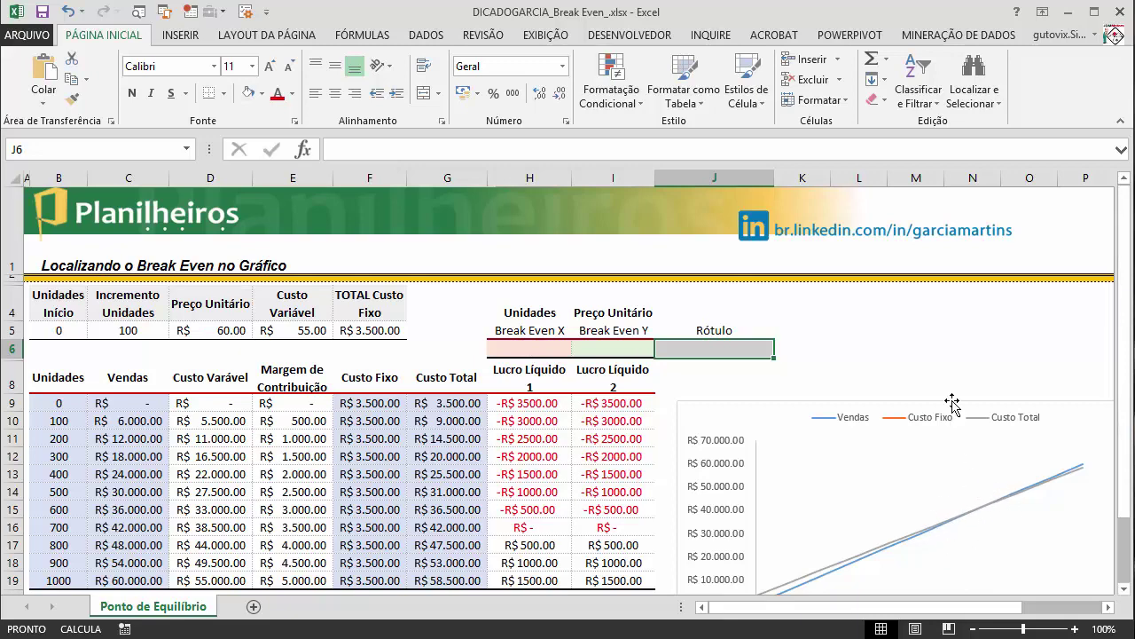
# Step: Calculate Break Even X in H6 as fixed cost divided by unit price minus variable cost, with =F5/(D5-E5)
pyautogui.click(541, 349)
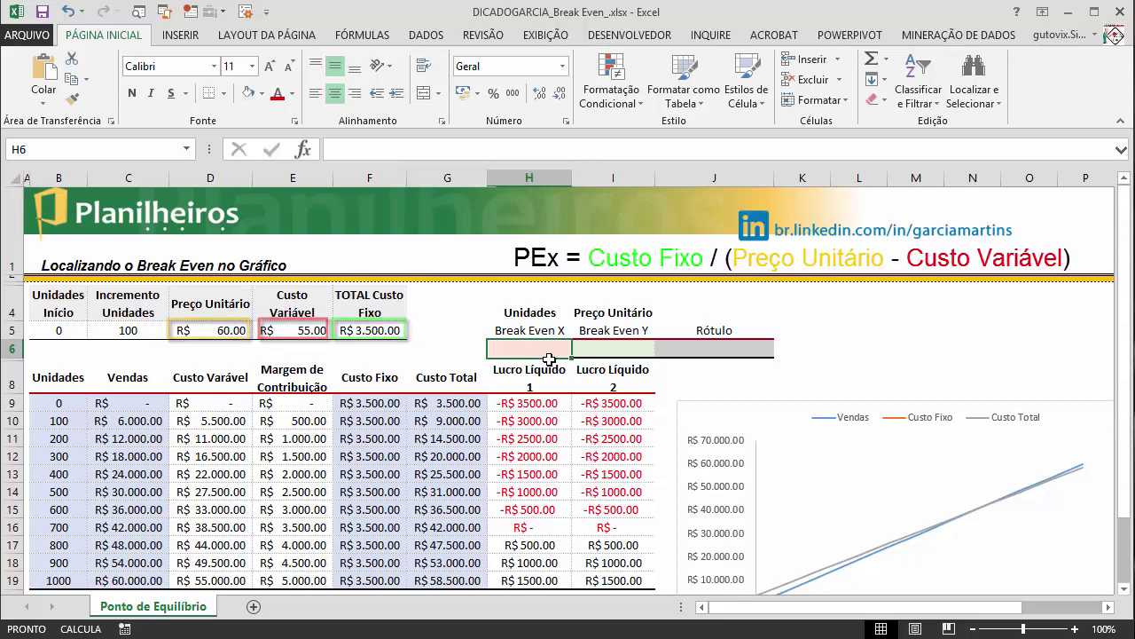
pyautogui.write('=')
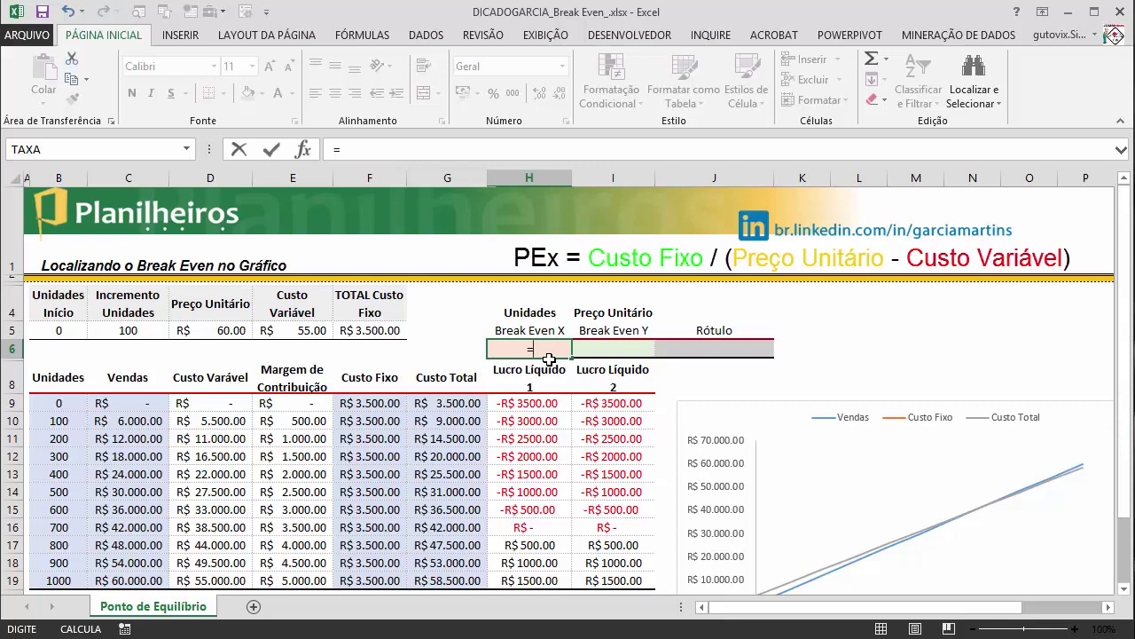
pyautogui.click(375, 334)
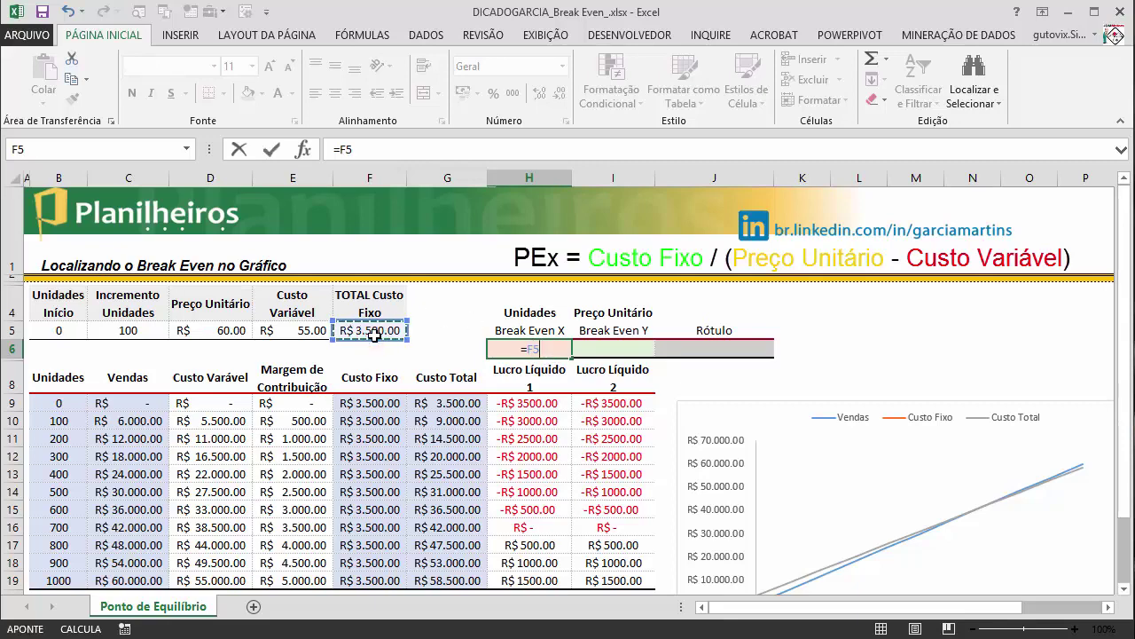
pyautogui.write('/(')
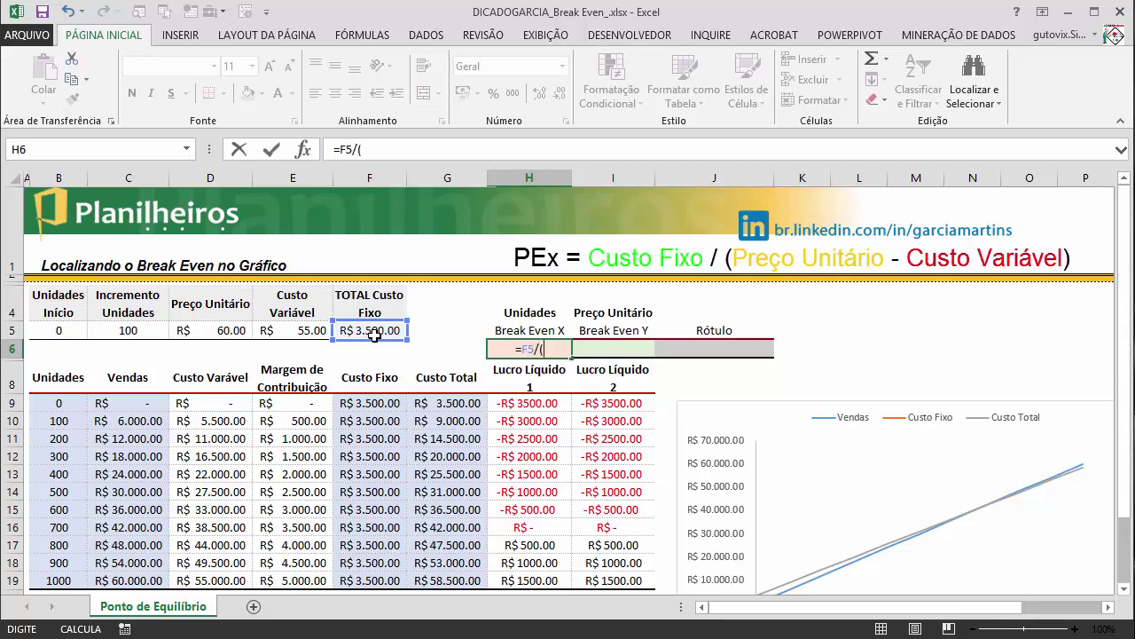
pyautogui.click(215, 330)
pyautogui.write('-')
pyautogui.click(295, 330)
pyautogui.write(')')
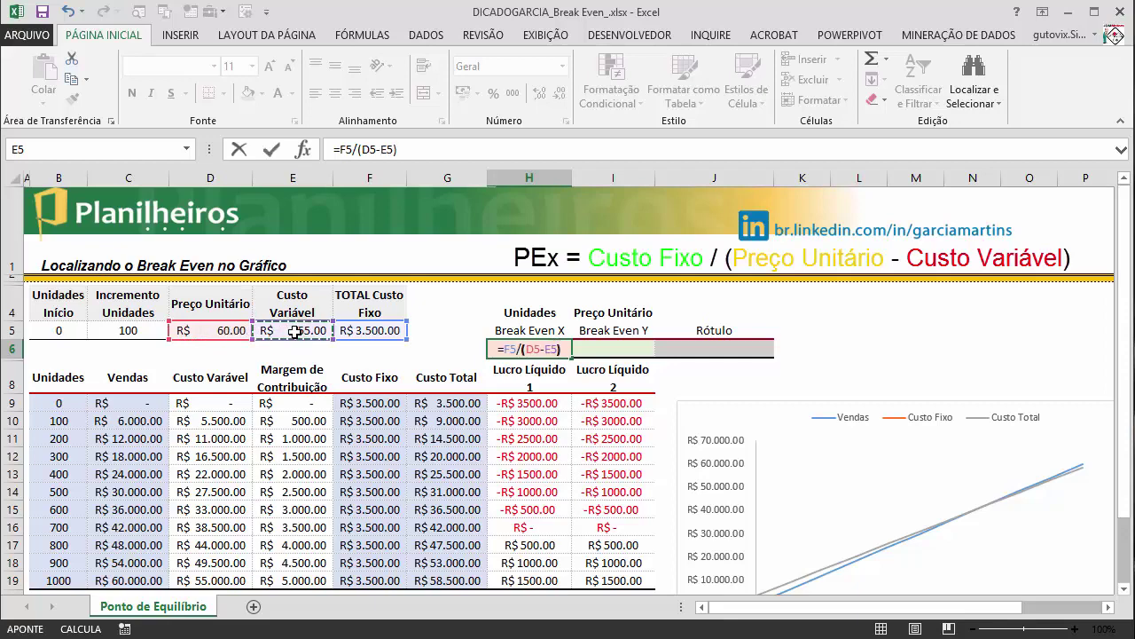
pyautogui.press('Return')
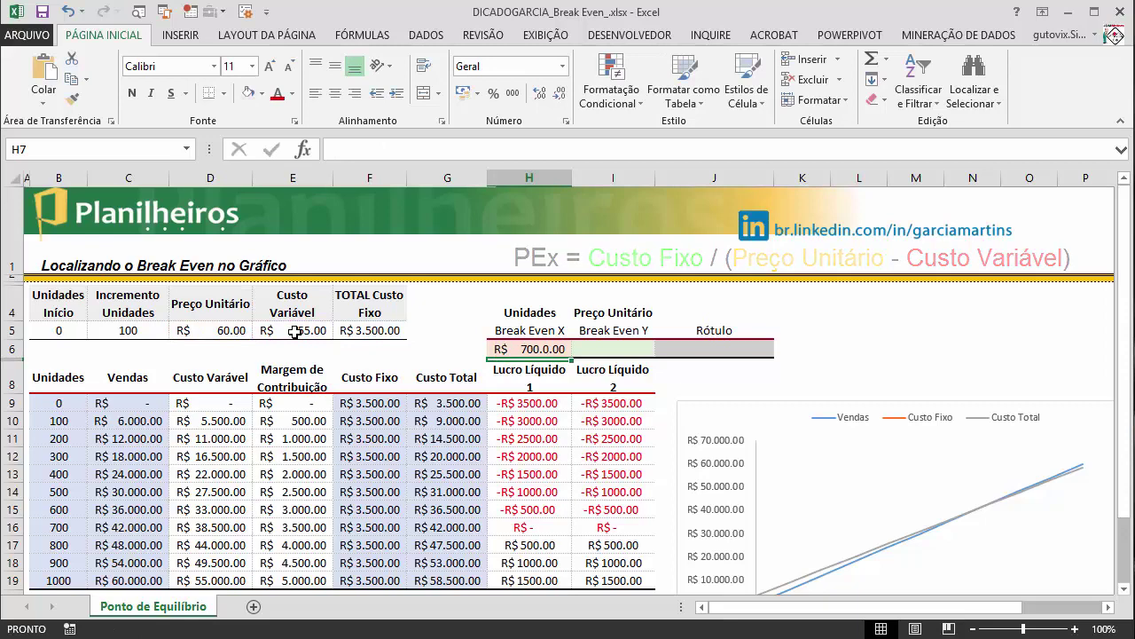
# Step: Try the thousands-separator number style on Break Even X in H6, adjusting it to show no decimal places
pyautogui.click(541, 348)
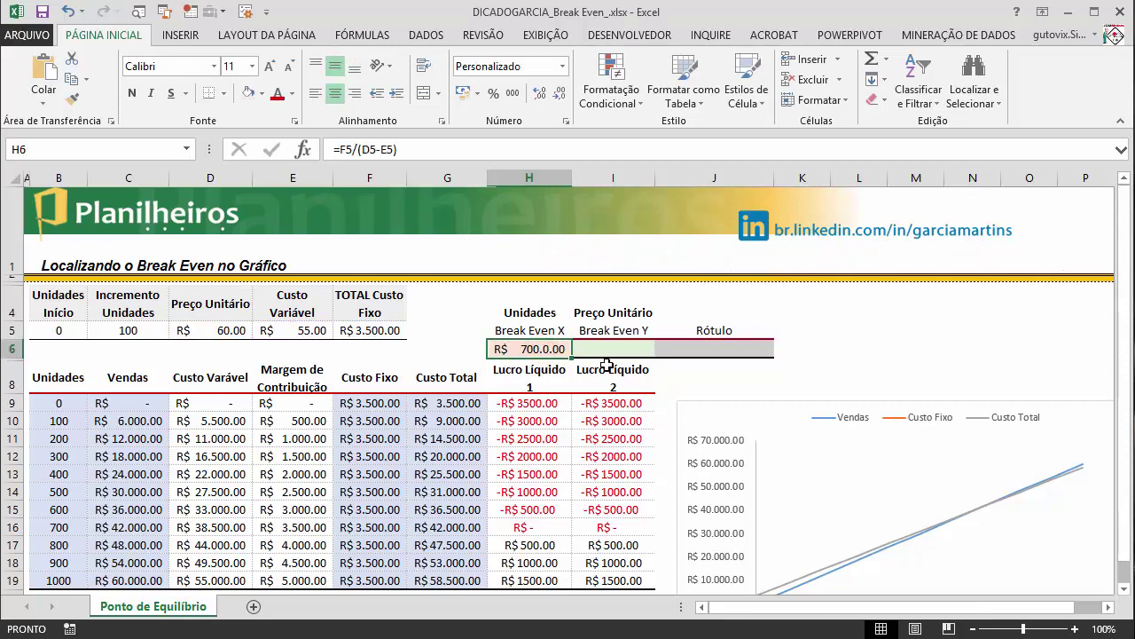
pyautogui.click(513, 96)
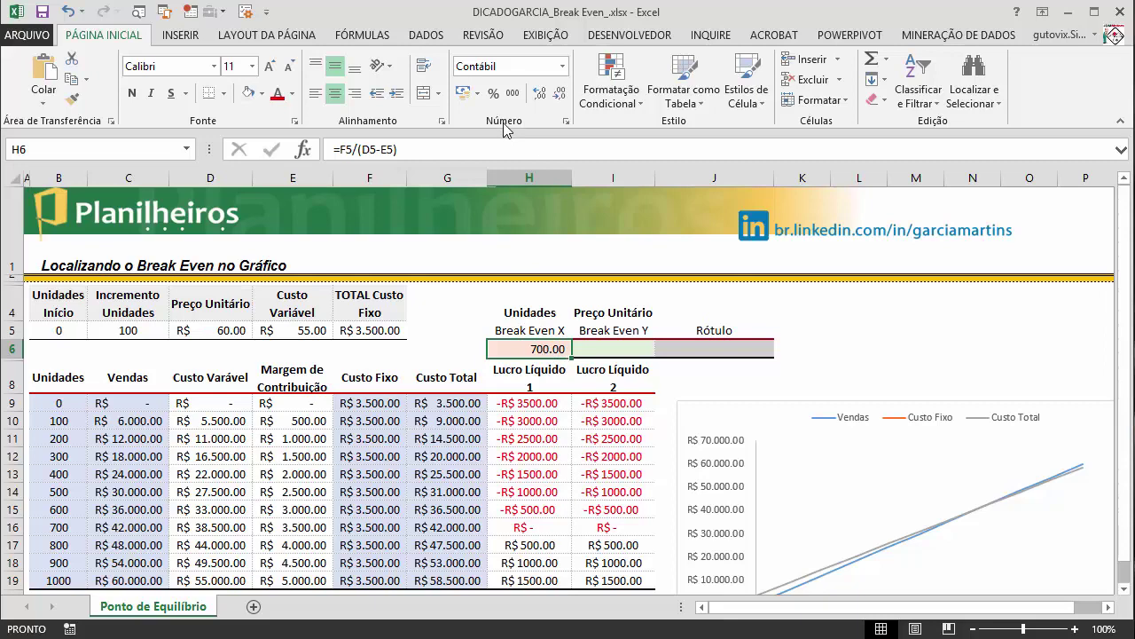
pyautogui.click(540, 93)
pyautogui.click(542, 93)
pyautogui.click(542, 93)
pyautogui.click(565, 93)
pyautogui.click(565, 93)
pyautogui.click(565, 93)
pyautogui.click(566, 92)
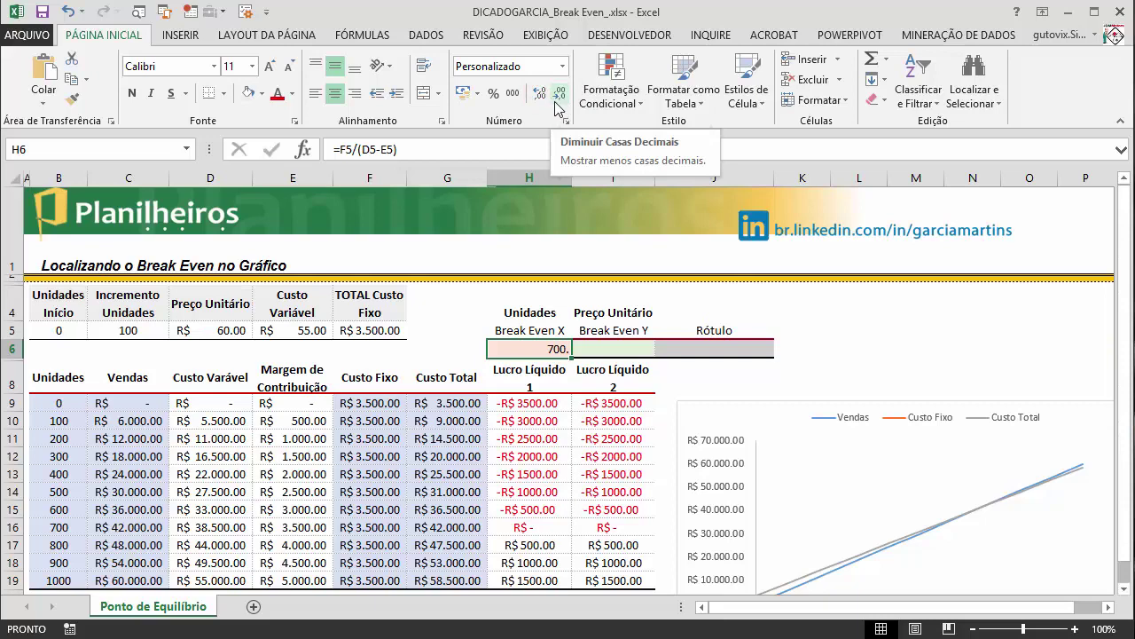
# Step: Wrap the Break Even X formula in H6 with ARRED to zero digits, giving =ARRED(F5/(D5-E5);0)
pyautogui.click(340, 149)
pyautogui.write('arred')
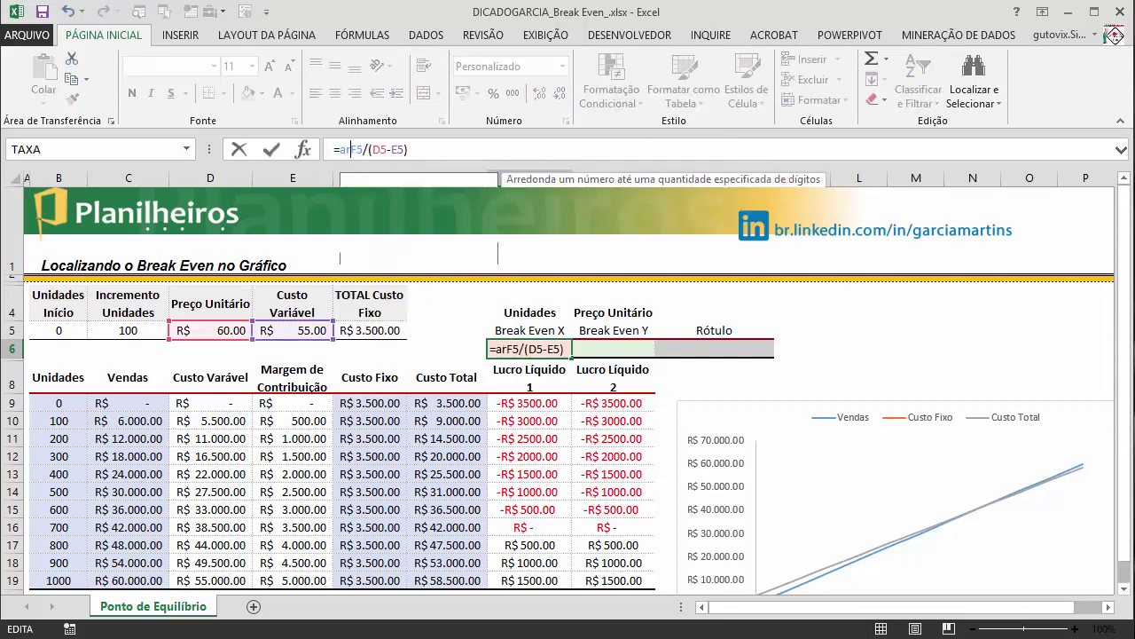
pyautogui.press('Tab')
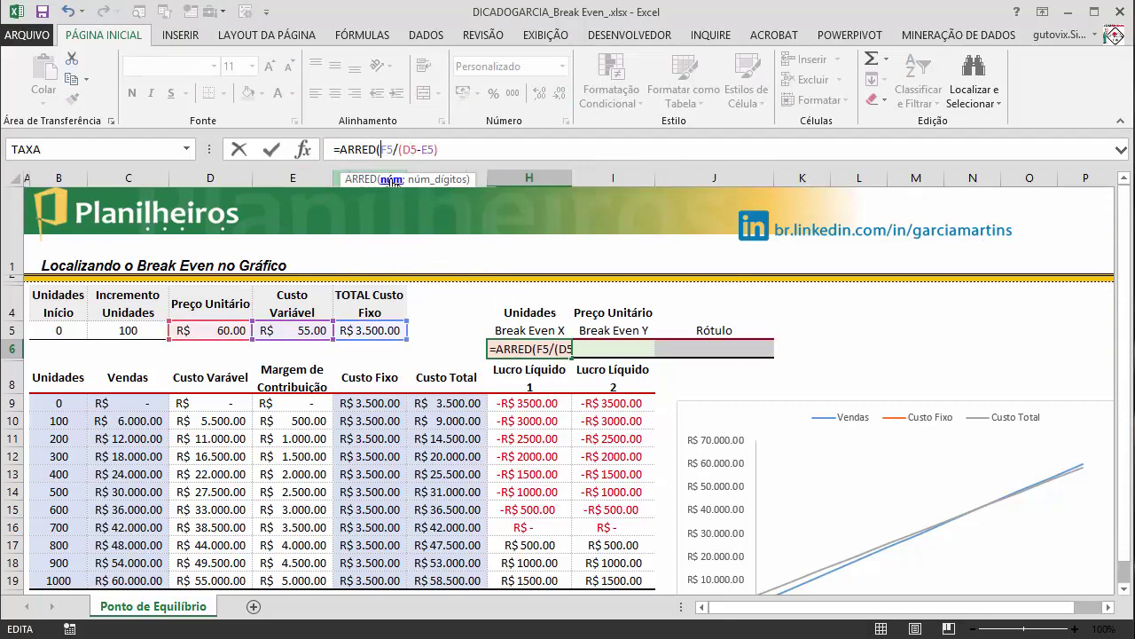
pyautogui.moveTo(383, 149); pyautogui.dragTo(438, 151)
pyautogui.click(465, 151)
pyautogui.write(');0)')
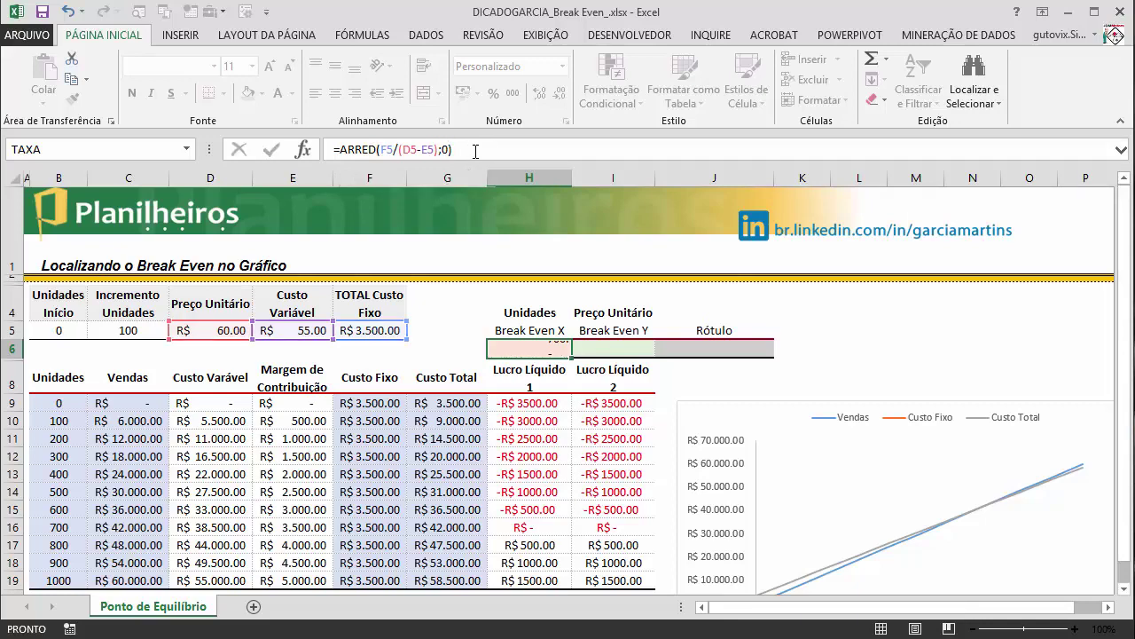
pyautogui.press('Return')
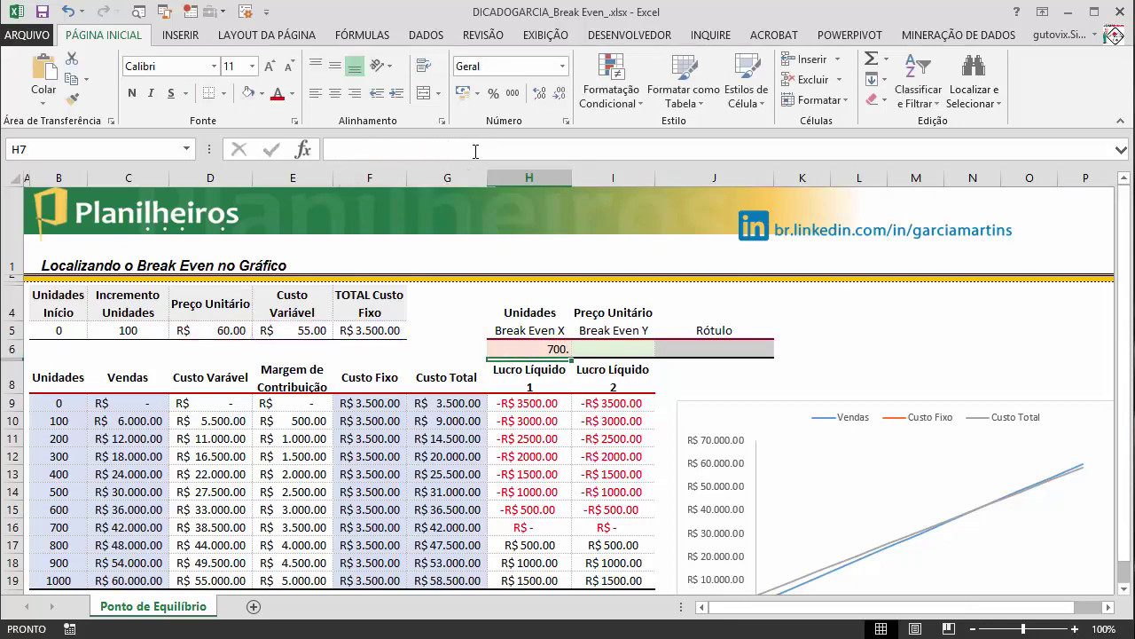
# Step: Set the number format of Break Even X in H6 to Geral
pyautogui.click(543, 348)
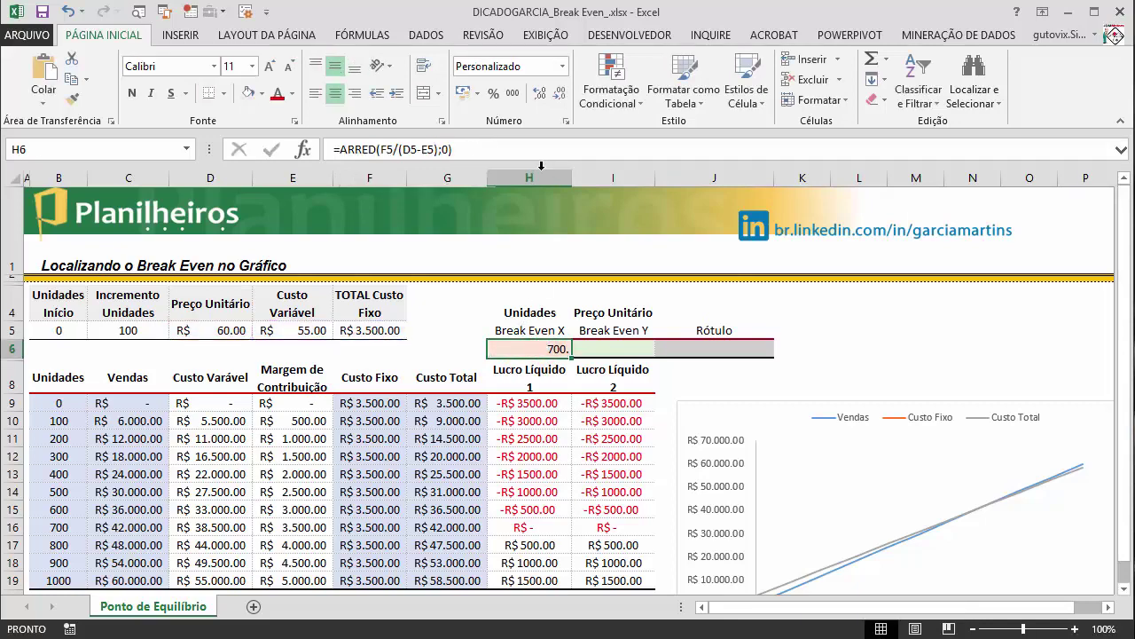
pyautogui.click(562, 67)
pyautogui.click(510, 88)
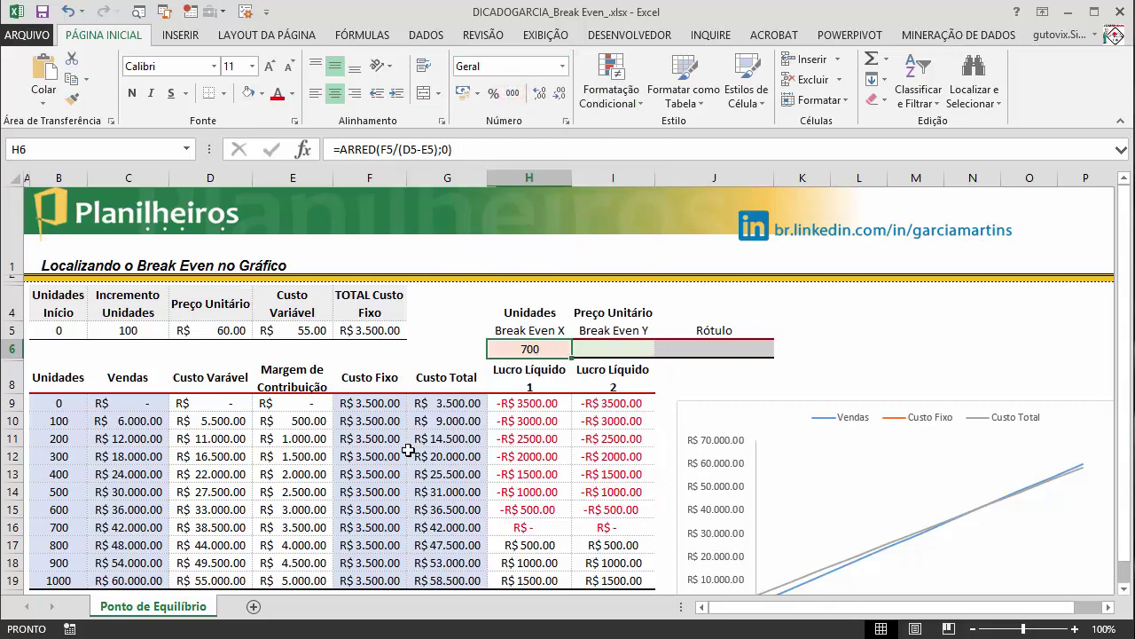
# Step: Compare Break Even X in H6 with the break-even row B16:I16 of the table
pyautogui.click(443, 288)
pyautogui.click(537, 348)
pyautogui.moveTo(55, 528); pyautogui.dragTo(617, 529)
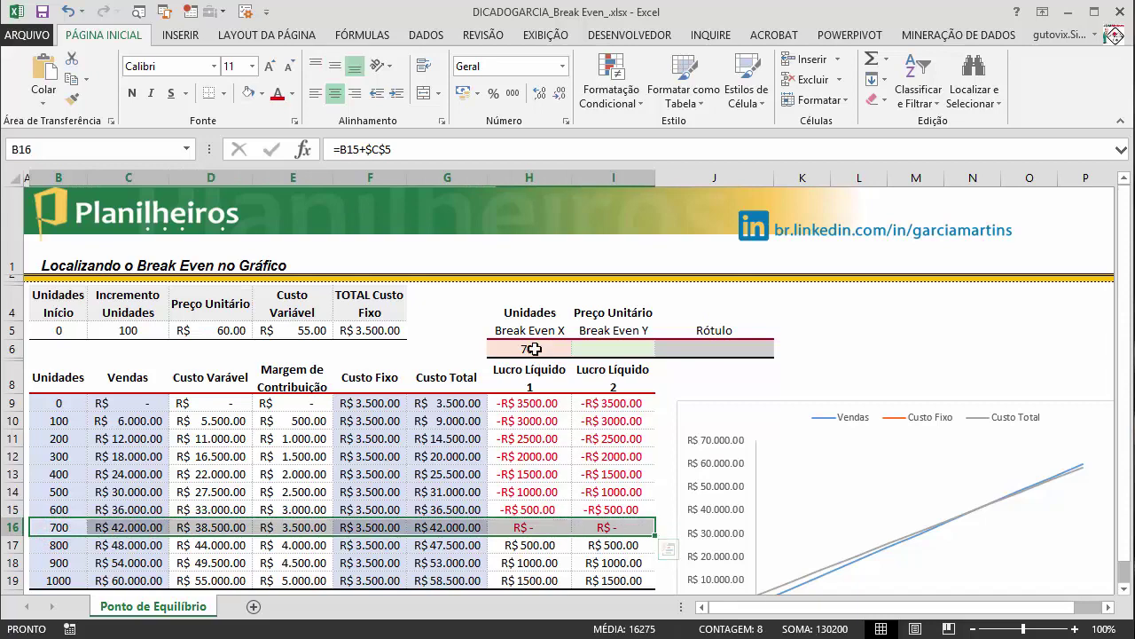
pyautogui.click(534, 348)
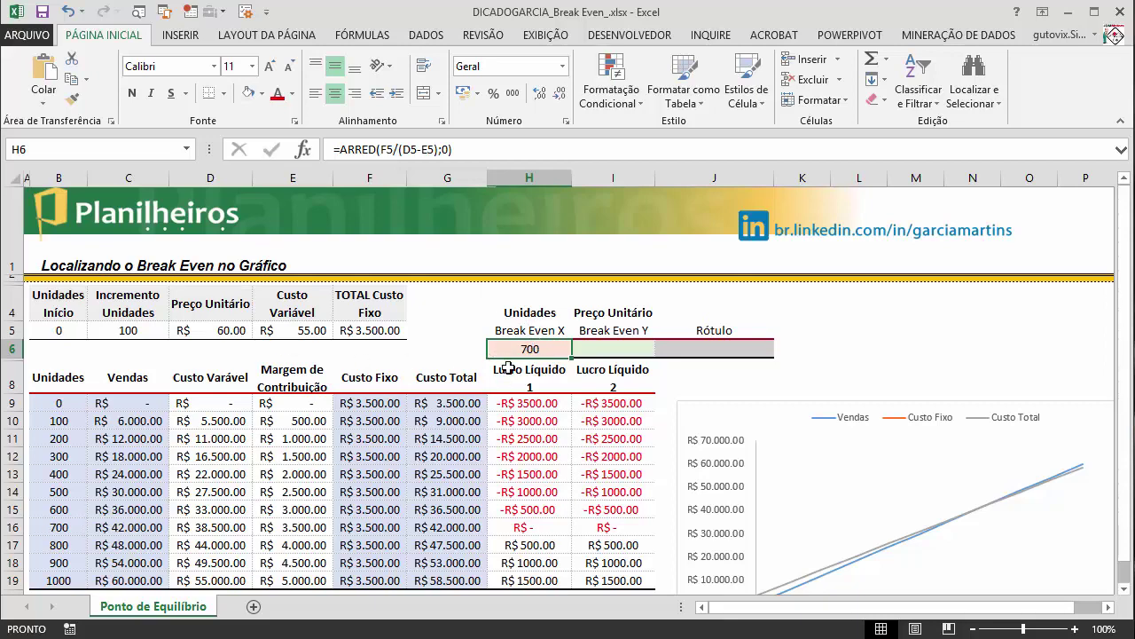
# Step: Calculate Break Even Y in I6 by multiplying Break Even X by the unit price, with =H6*D5
pyautogui.click(610, 351)
pyautogui.write('=')
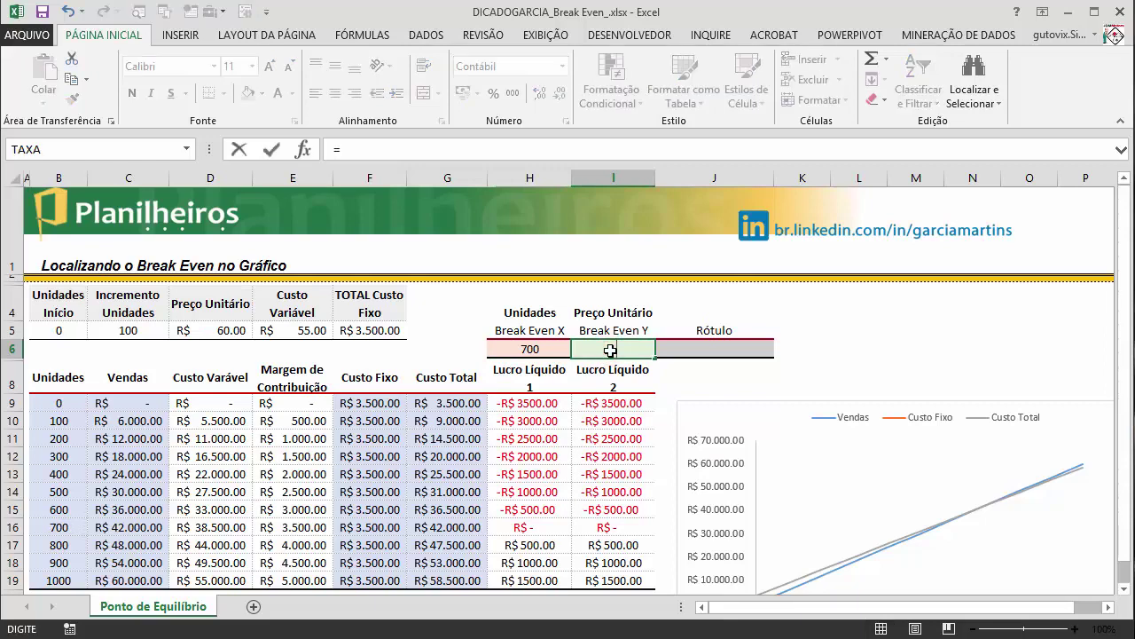
pyautogui.click(548, 350)
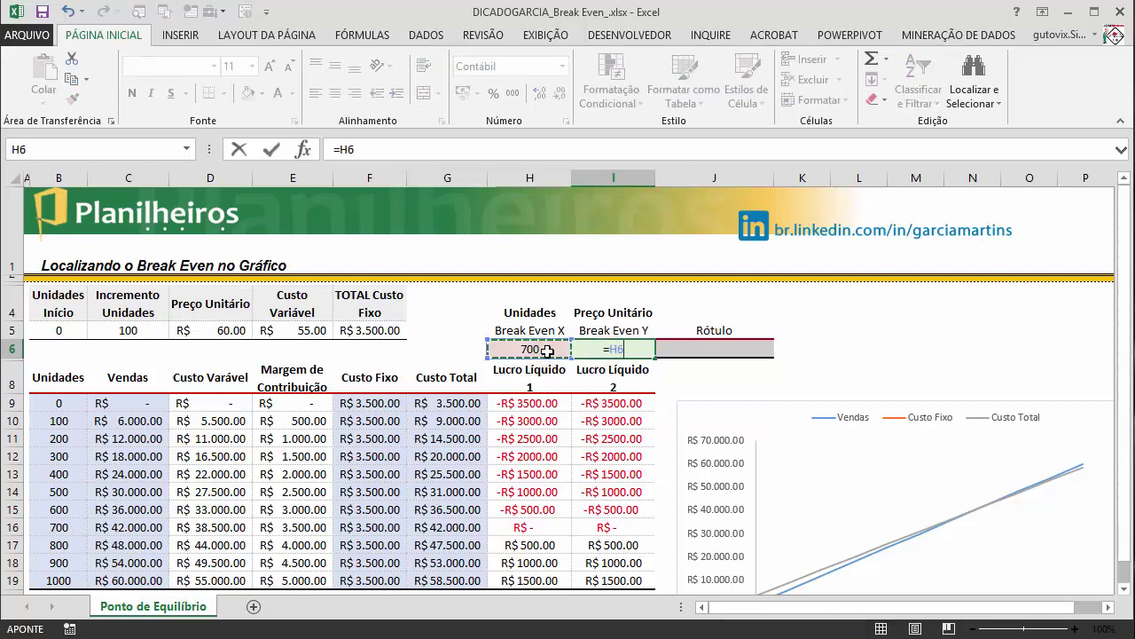
pyautogui.write('*')
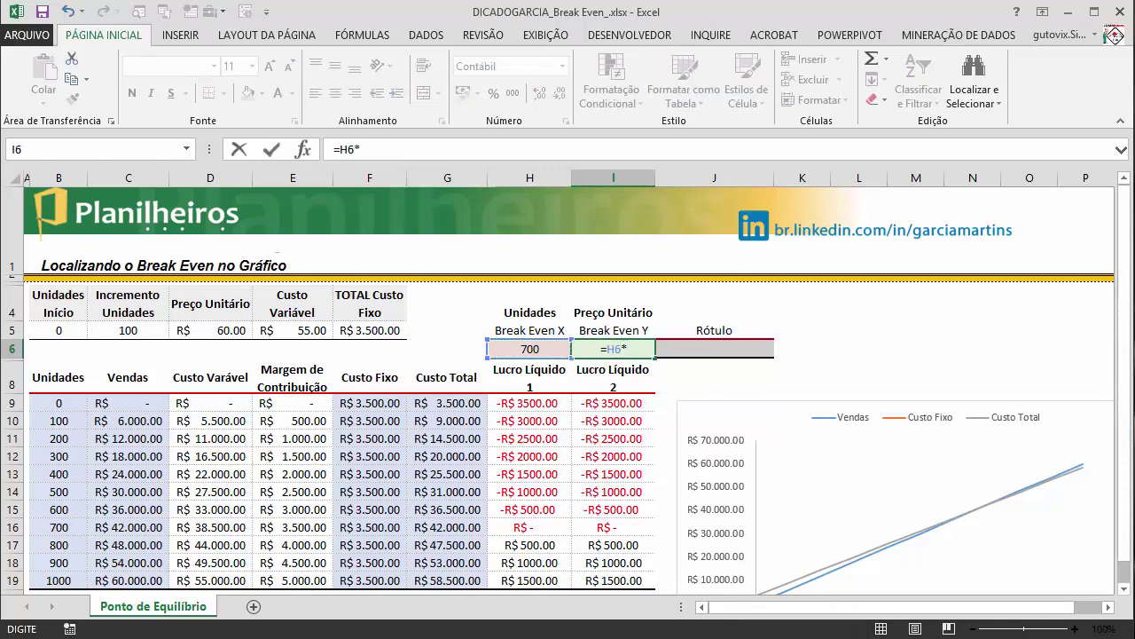
pyautogui.click(233, 331)
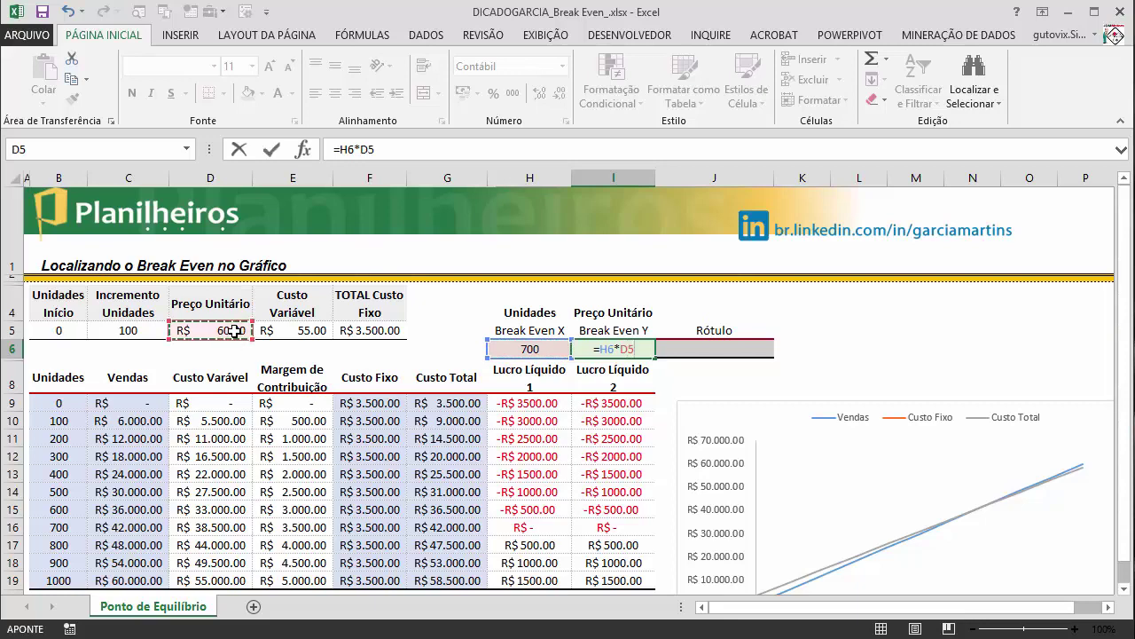
pyautogui.press('Return')
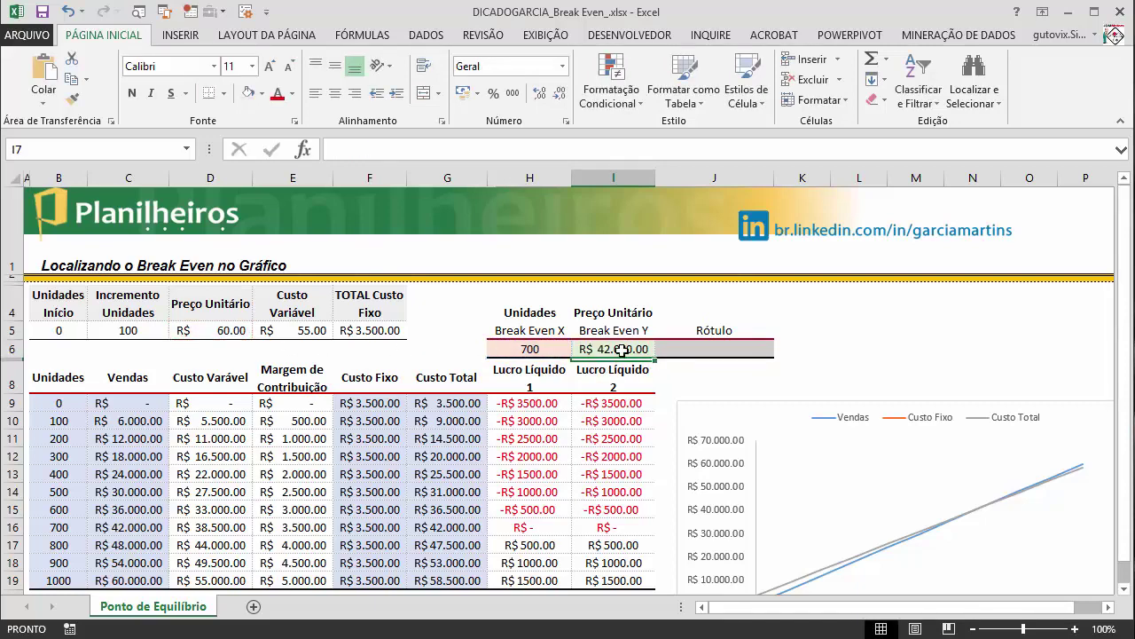
# Step: Check the Break Even X and Y coordinates in H6 and I6 against Unidades and Vendas in row 16
pyautogui.click(57, 527)
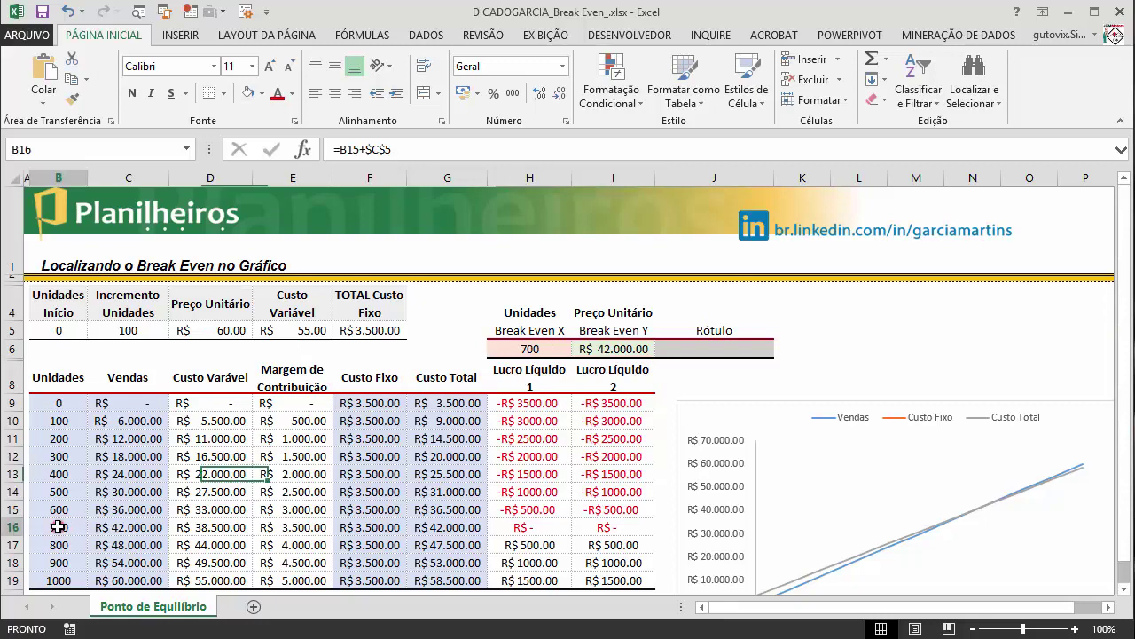
pyautogui.click(142, 527)
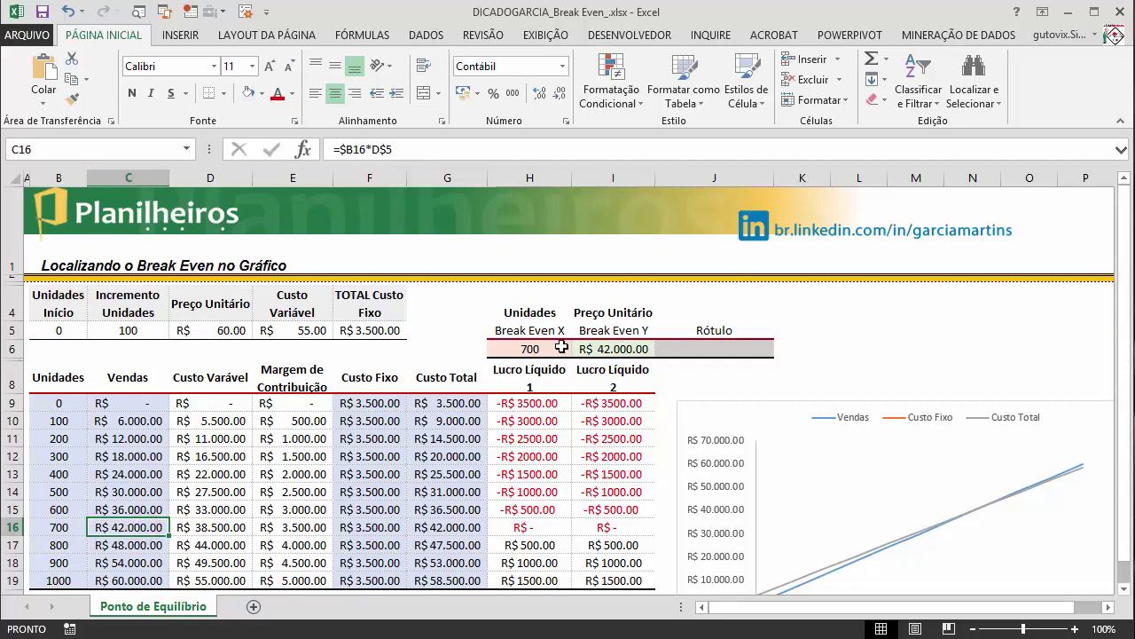
pyautogui.click(529, 349)
pyautogui.click(612, 348)
pyautogui.click(530, 357)
pyautogui.click(611, 344)
pyautogui.click(529, 350)
pyautogui.click(611, 349)
pyautogui.click(530, 350)
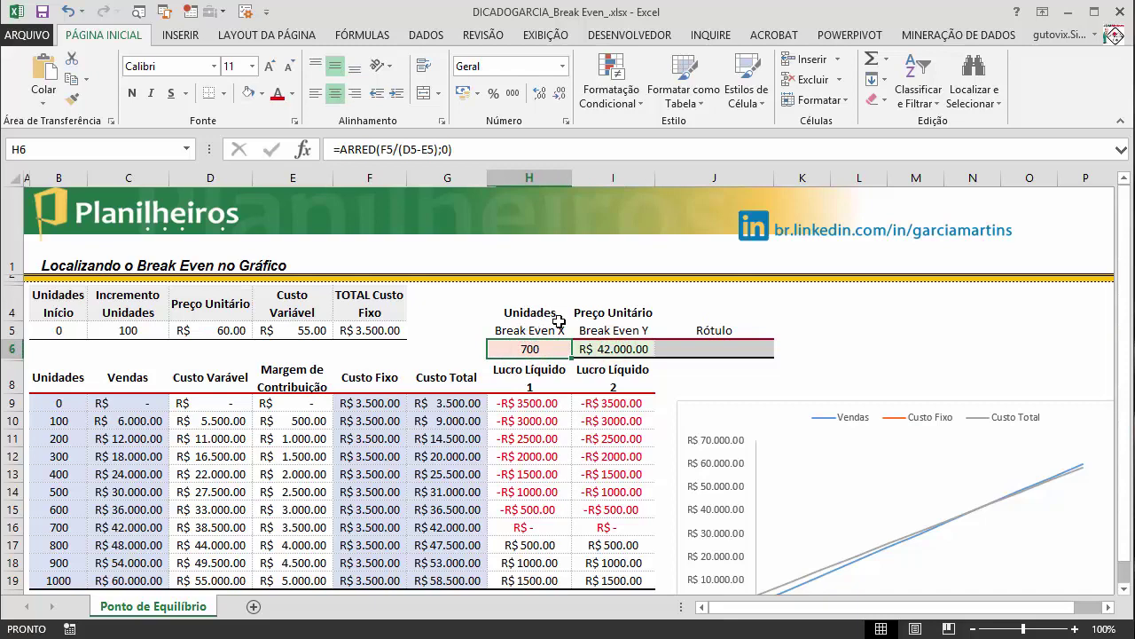
pyautogui.click(619, 346)
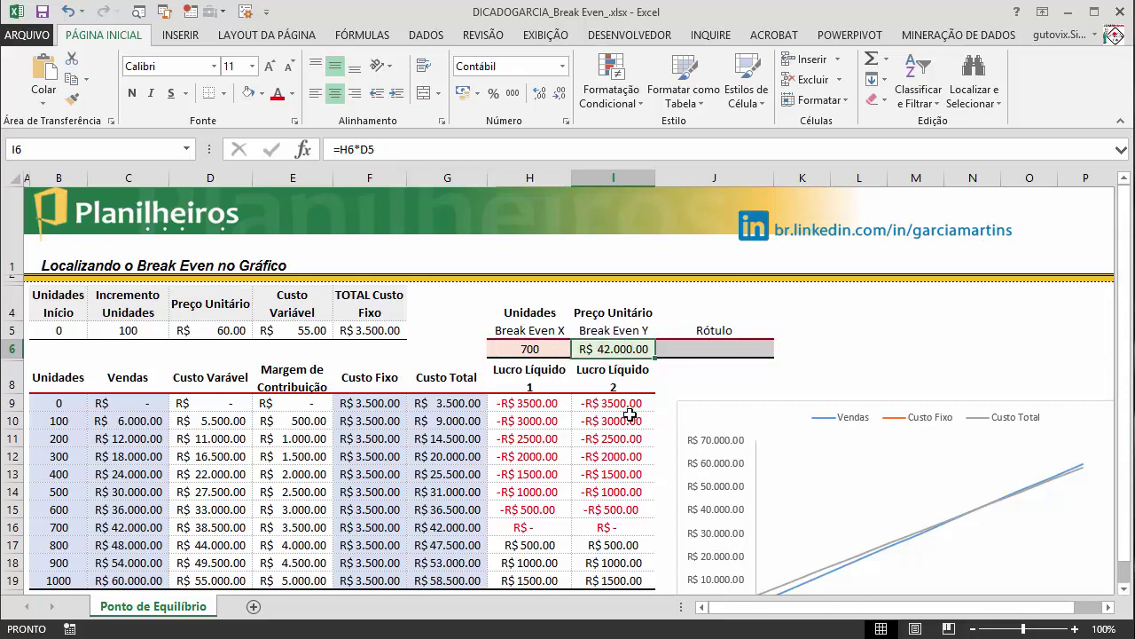
# Step: Build the Rótulo label in J6 with ="PE Aprox. Unid. = "&H6
pyautogui.click(717, 350)
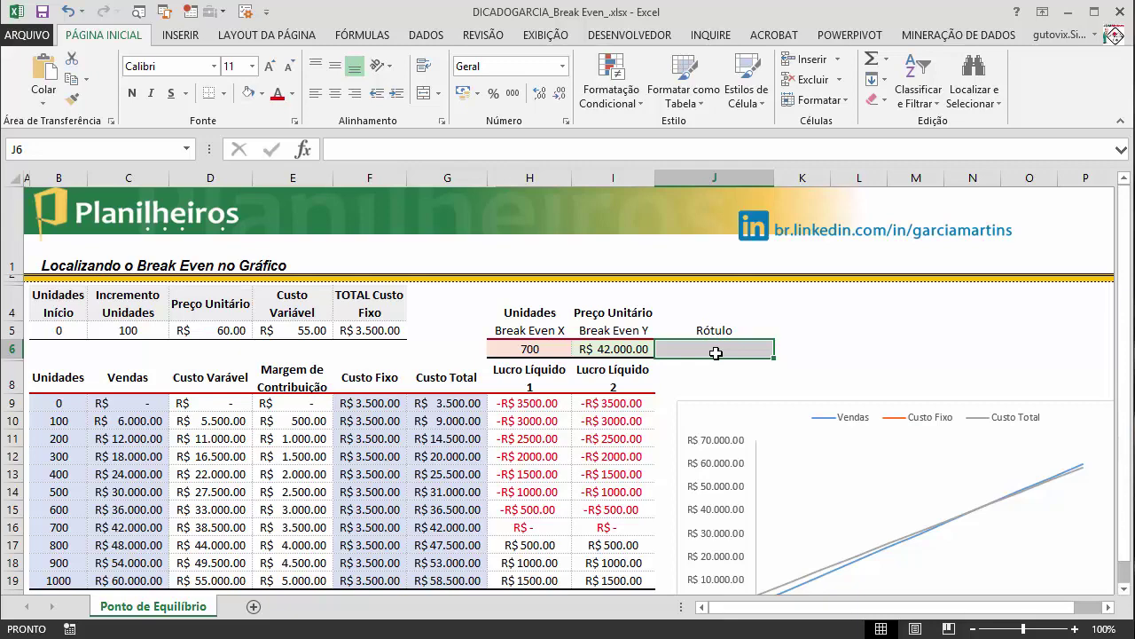
pyautogui.write('="PE')
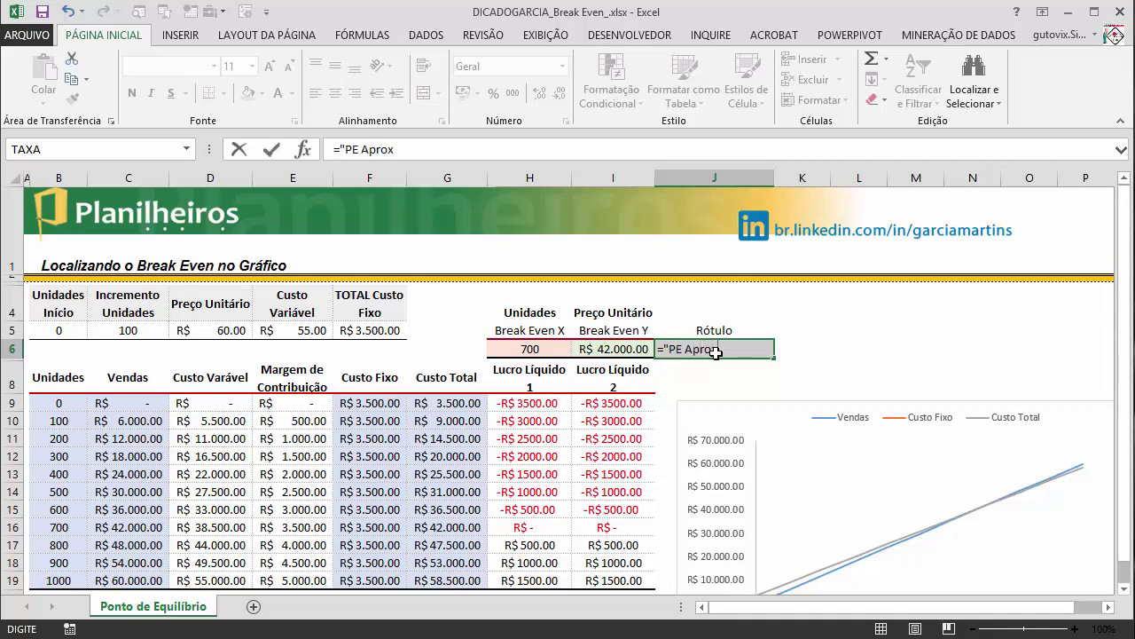
pyautogui.write('Aprox. Unida')
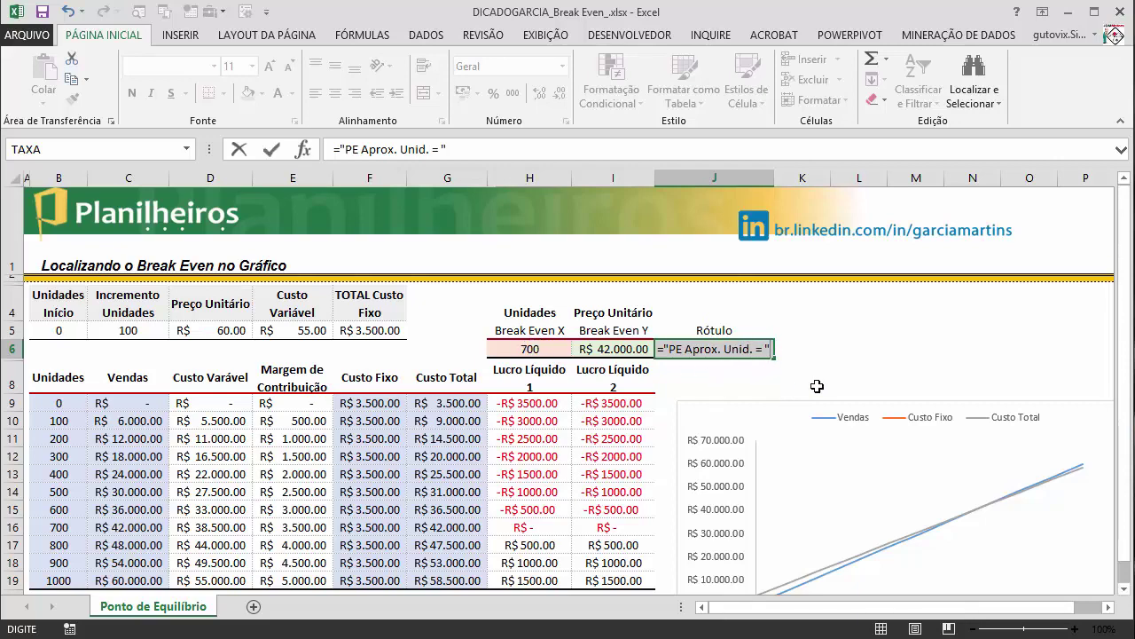
pyautogui.write('&')
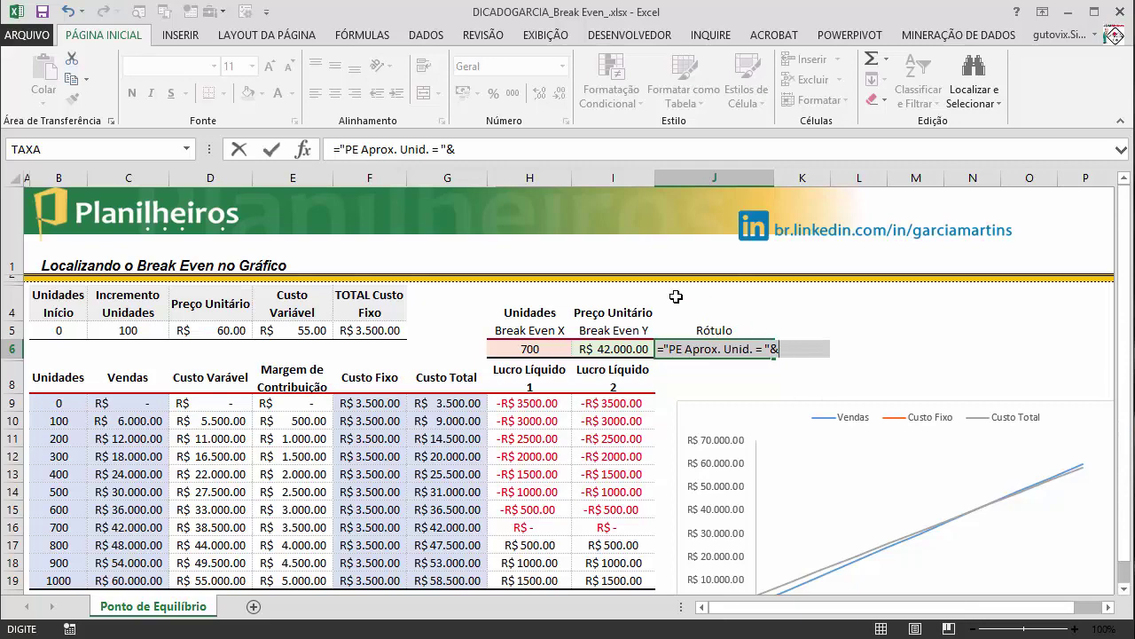
pyautogui.click(535, 351)
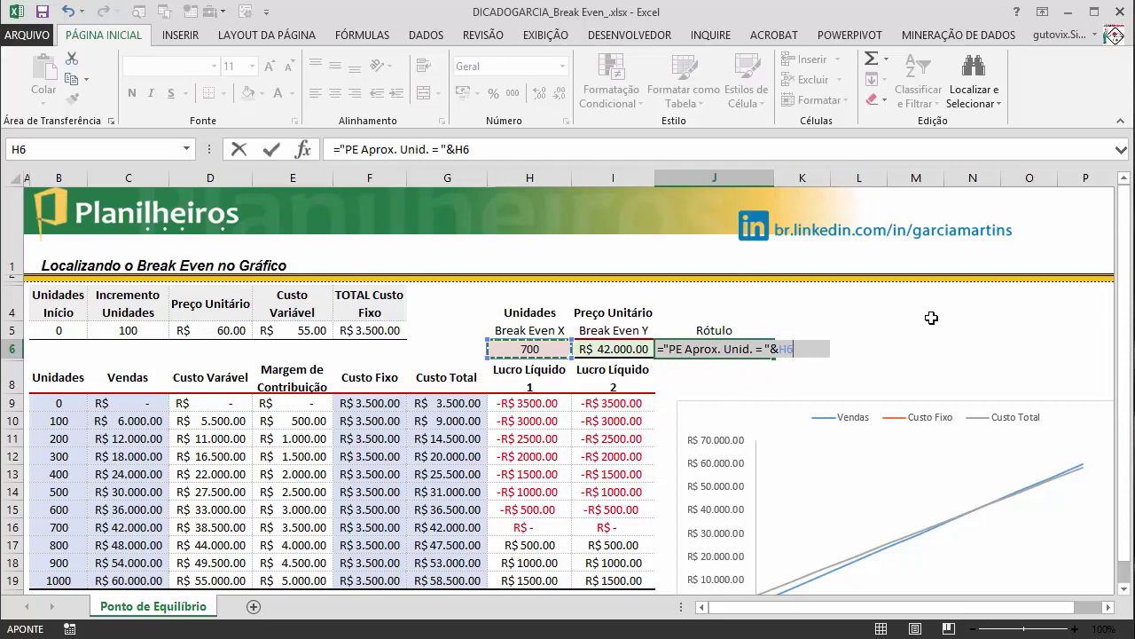
pyautogui.press('Return')
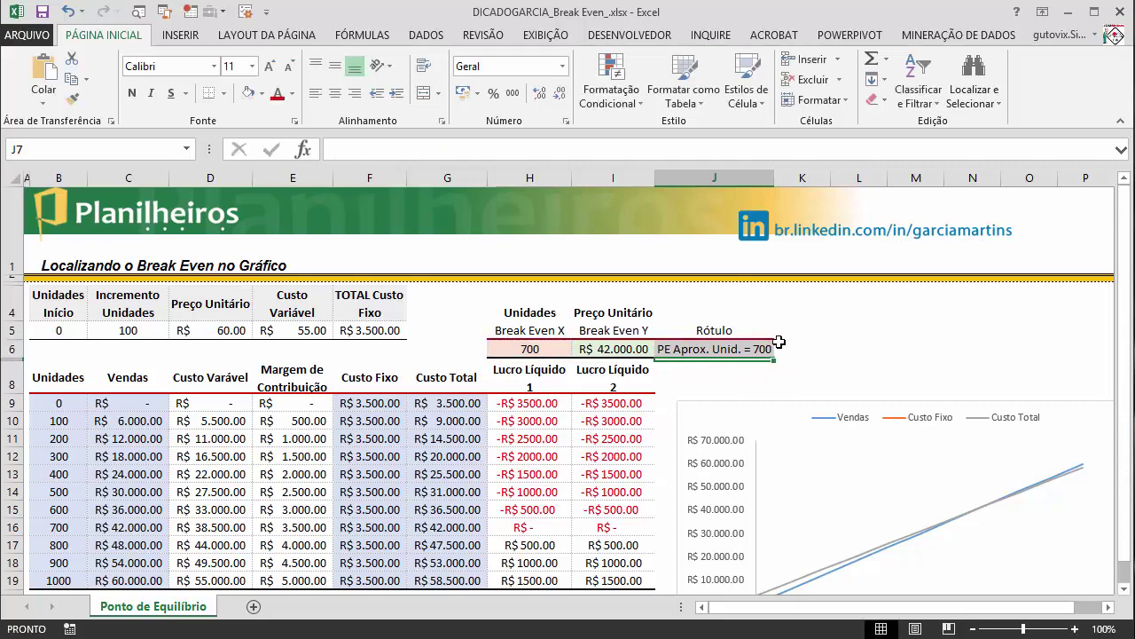
# Step: Set the Preço Unitário in D5 to 40 to test the break-even formulas and label
pyautogui.click(222, 330)
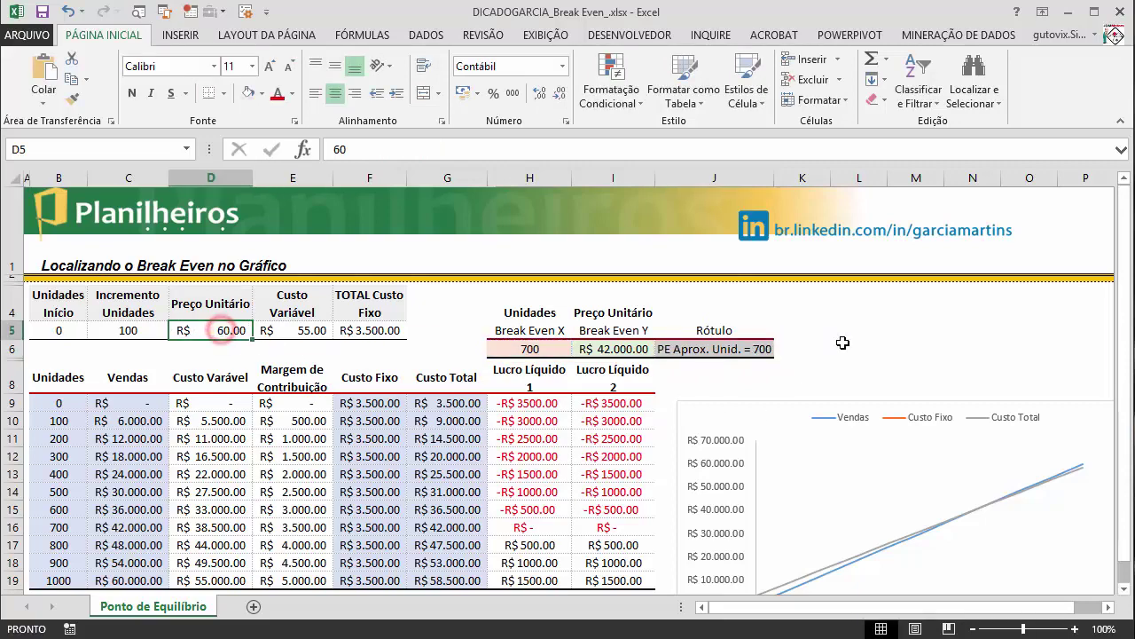
pyautogui.write('40')
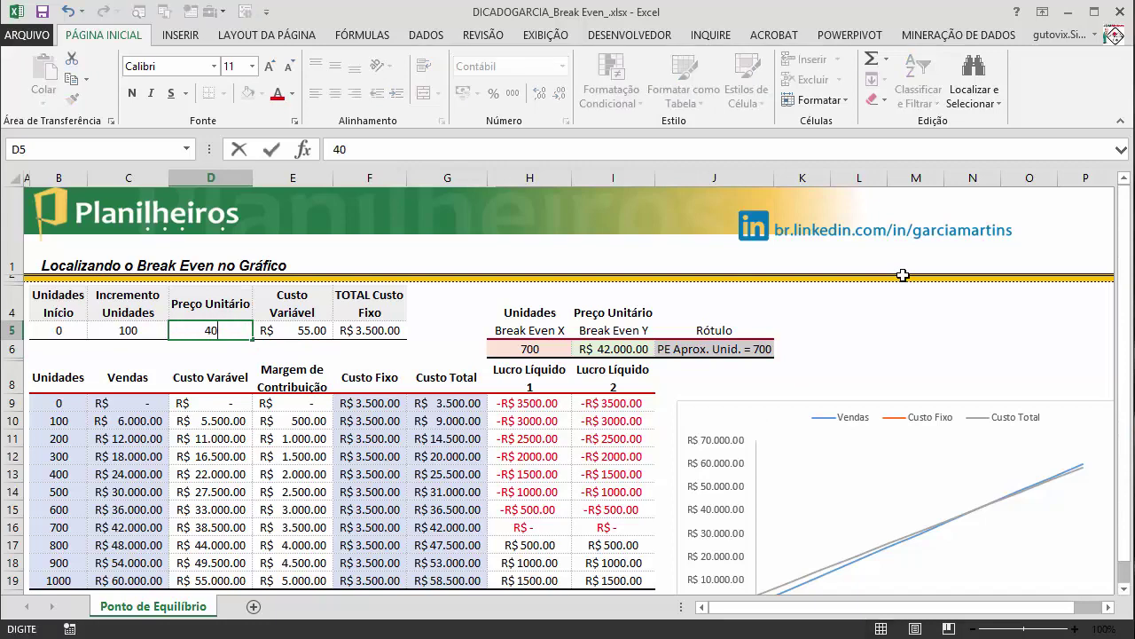
pyautogui.press('Return')
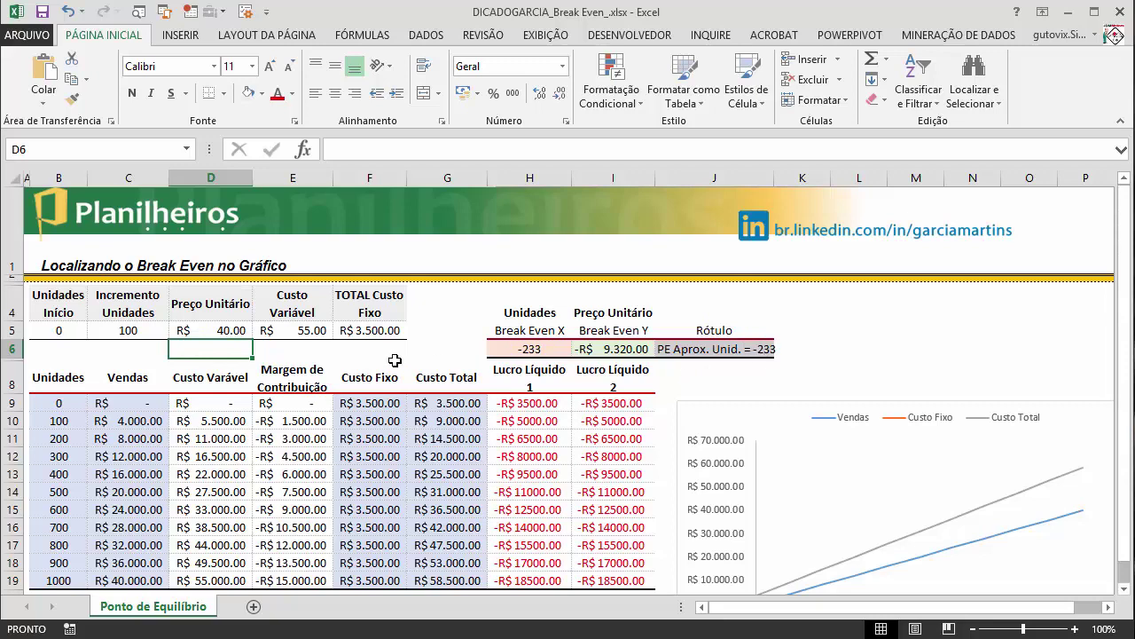
# Step: Undo the Preço Unitário test in D5 and move the chart over the data table so the break-even cells H6:J6 stay uncovered
pyautogui.hotkey('ctrl', 'z')
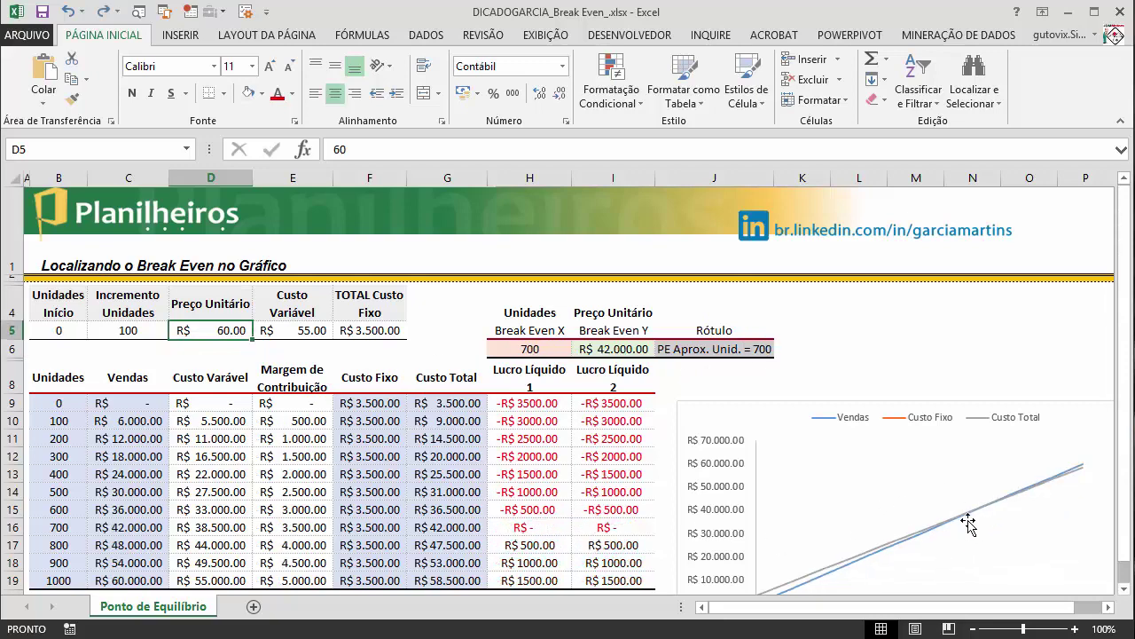
pyautogui.click(793, 404)
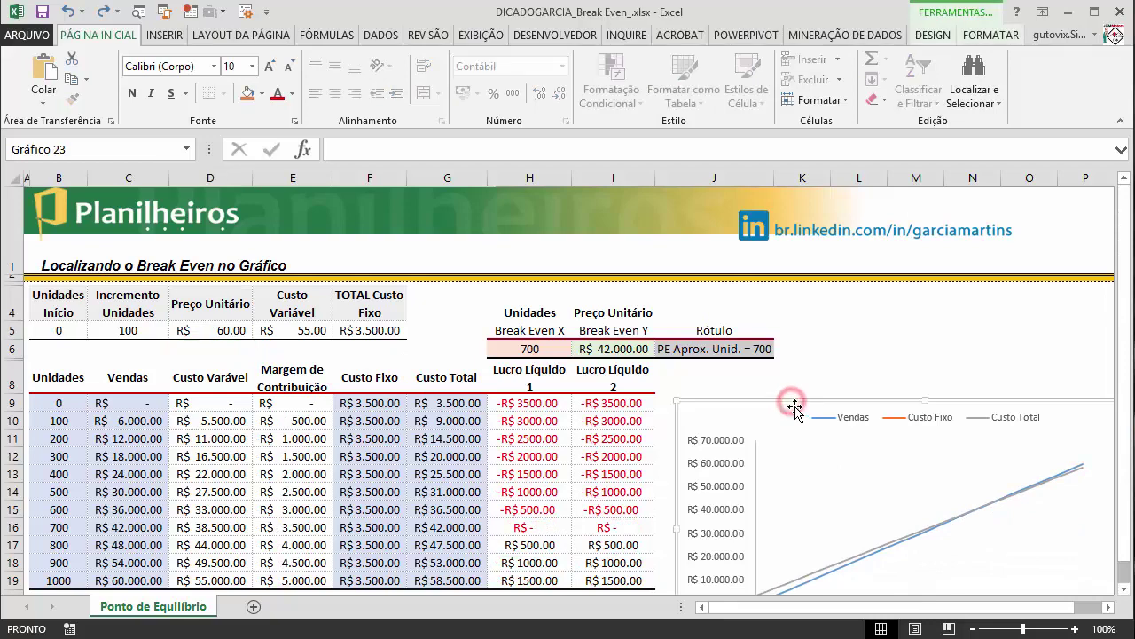
pyautogui.moveTo(793, 405)
pyautogui.mouseDown()
pyautogui.moveTo(320, 441)
pyautogui.moveTo(81, 292)
pyautogui.moveTo(140, 364)
pyautogui.moveTo(128, 359)
pyautogui.mouseUp()
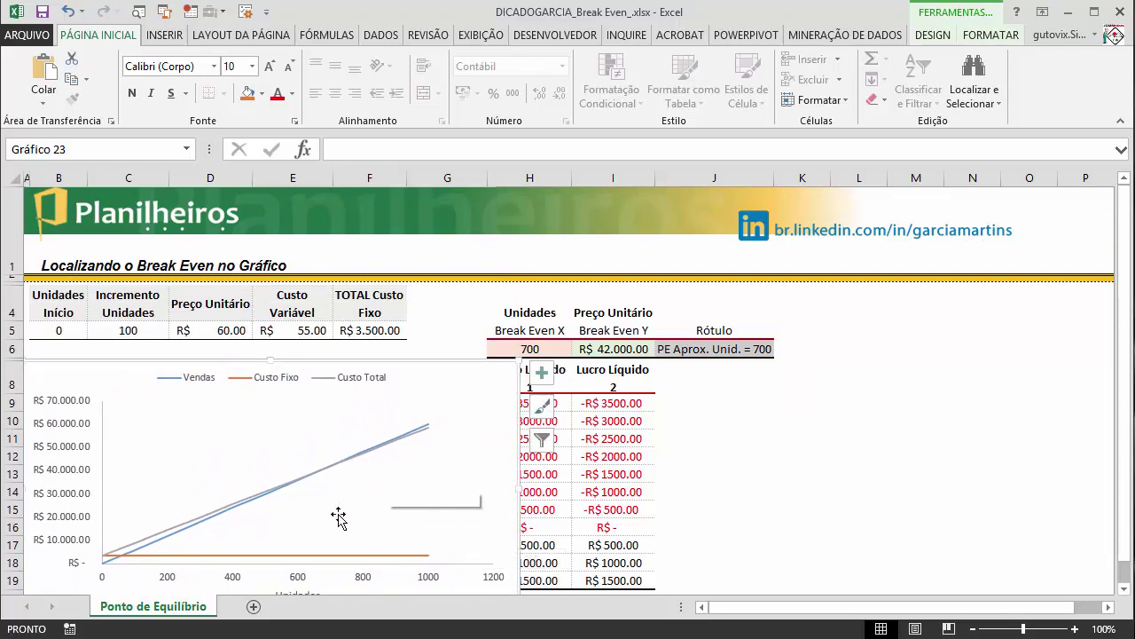
# Step: Add a new series to the chart's data source and link its name to the Rótulo cell J6
pyautogui.rightClick(254, 448)
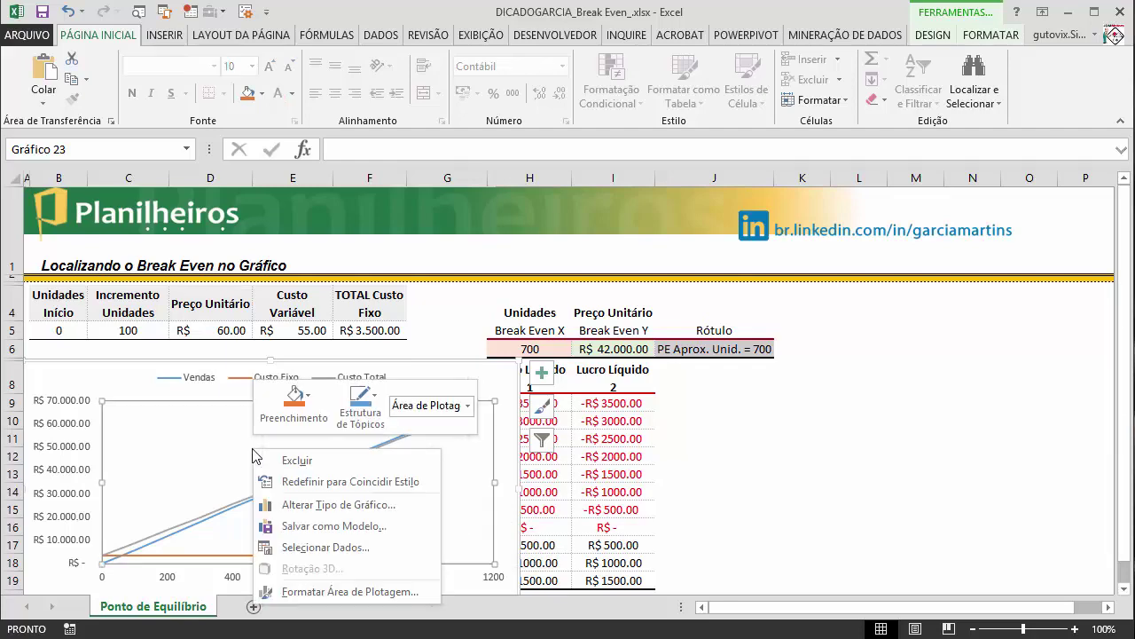
pyautogui.click(364, 552)
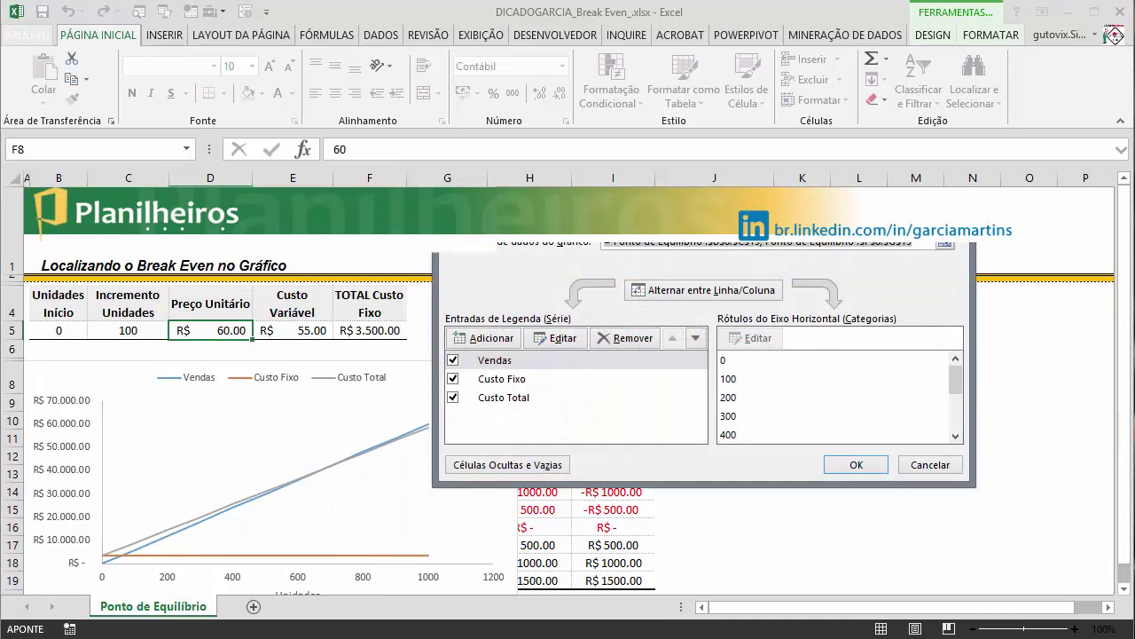
pyautogui.click(451, 404)
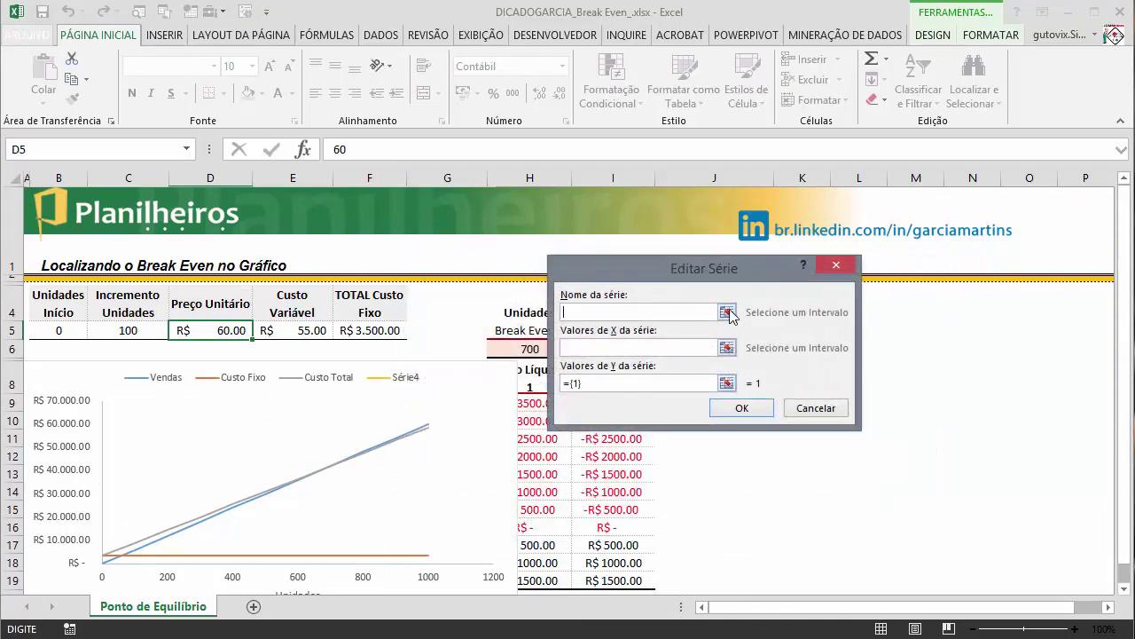
pyautogui.moveTo(694, 271); pyautogui.dragTo(320, 359)
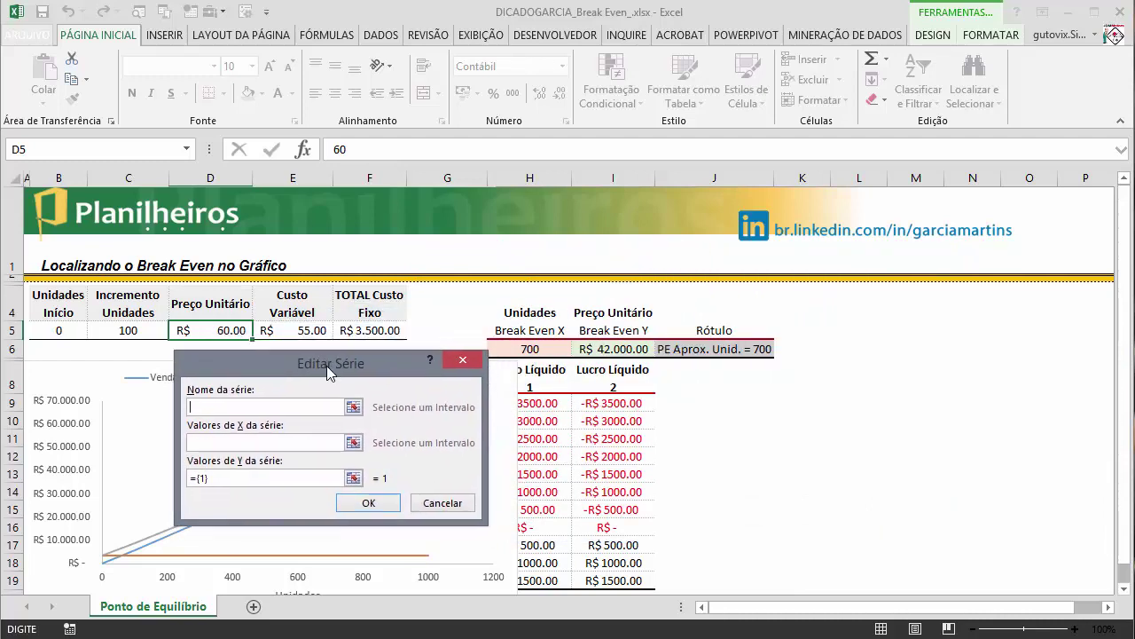
pyautogui.click(353, 407)
pyautogui.click(722, 348)
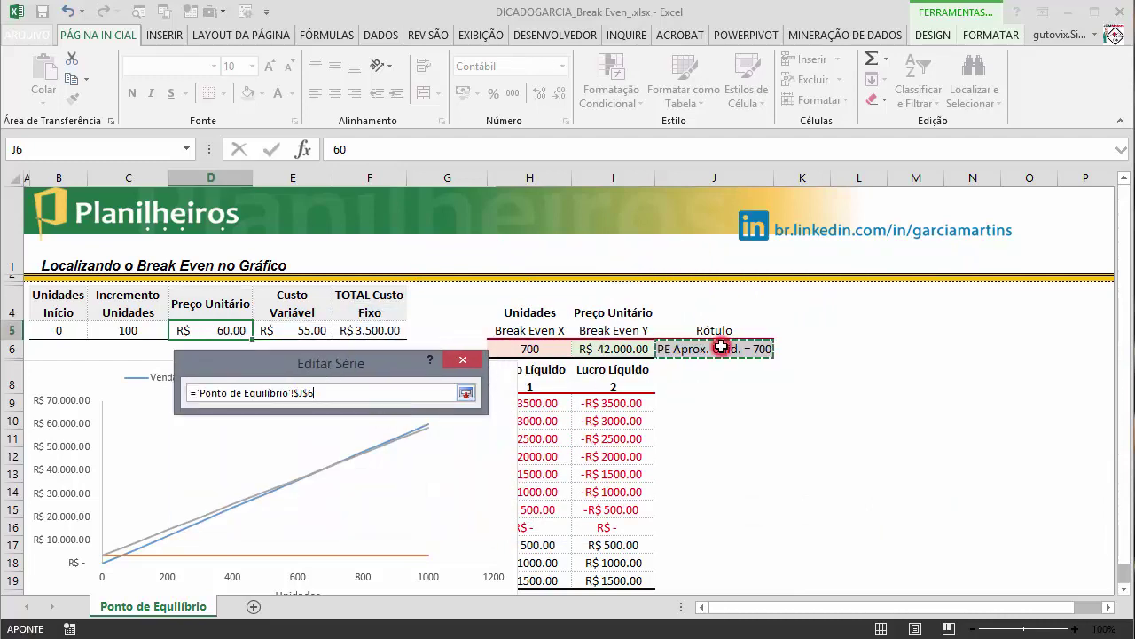
pyautogui.click(465, 393)
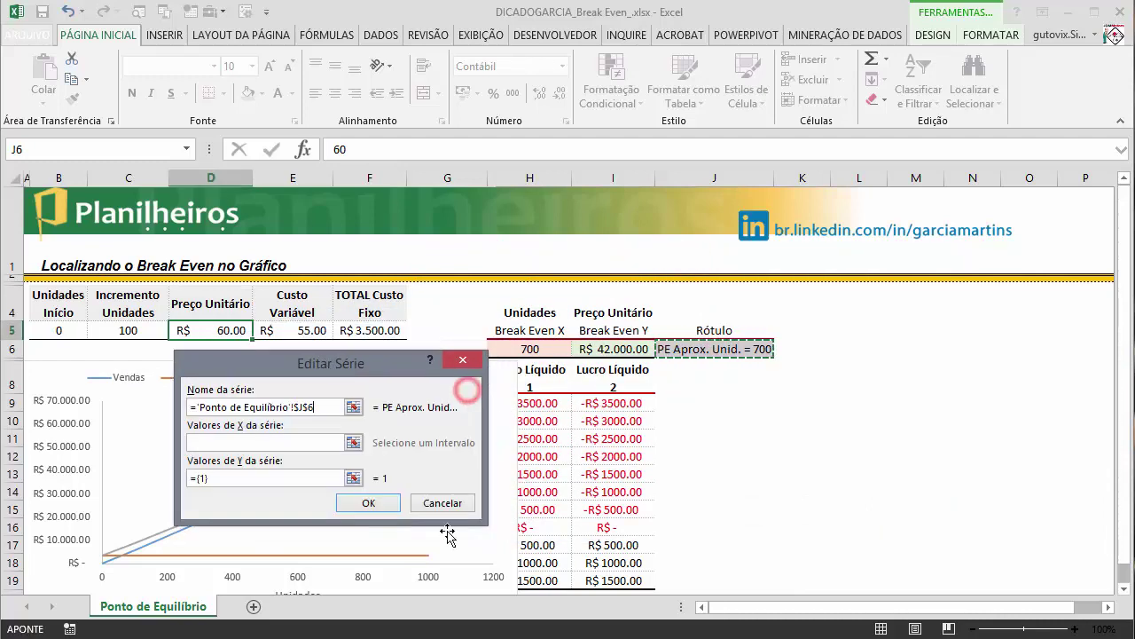
# Step: Set the new series' X value to H6 and its Y value to I6, and apply the updated chart data source
pyautogui.click(353, 442)
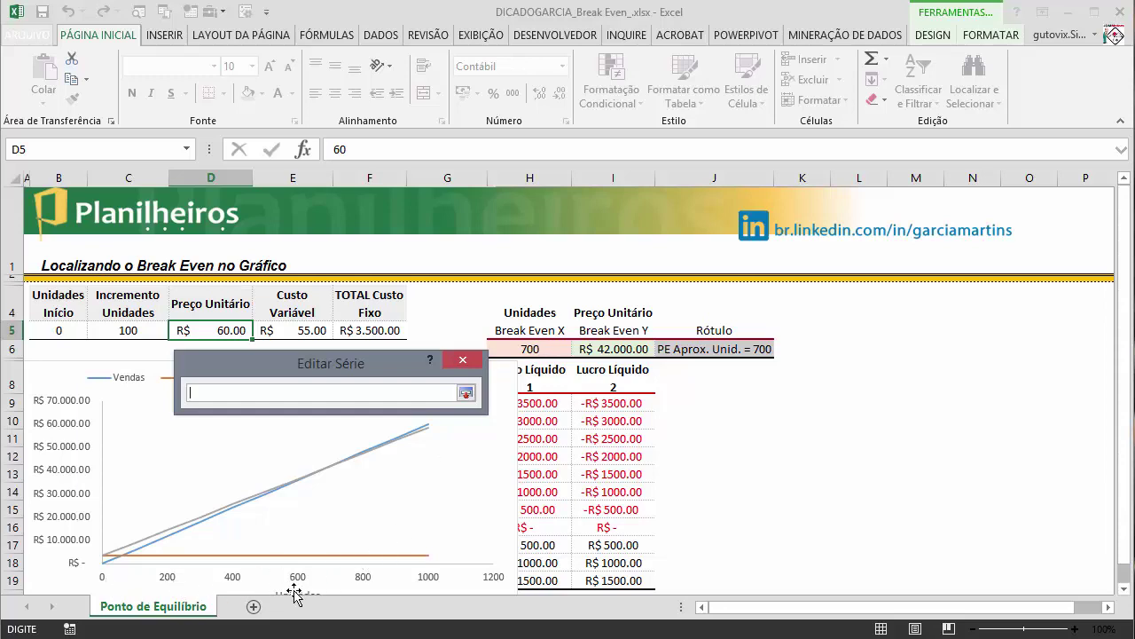
pyautogui.click(542, 349)
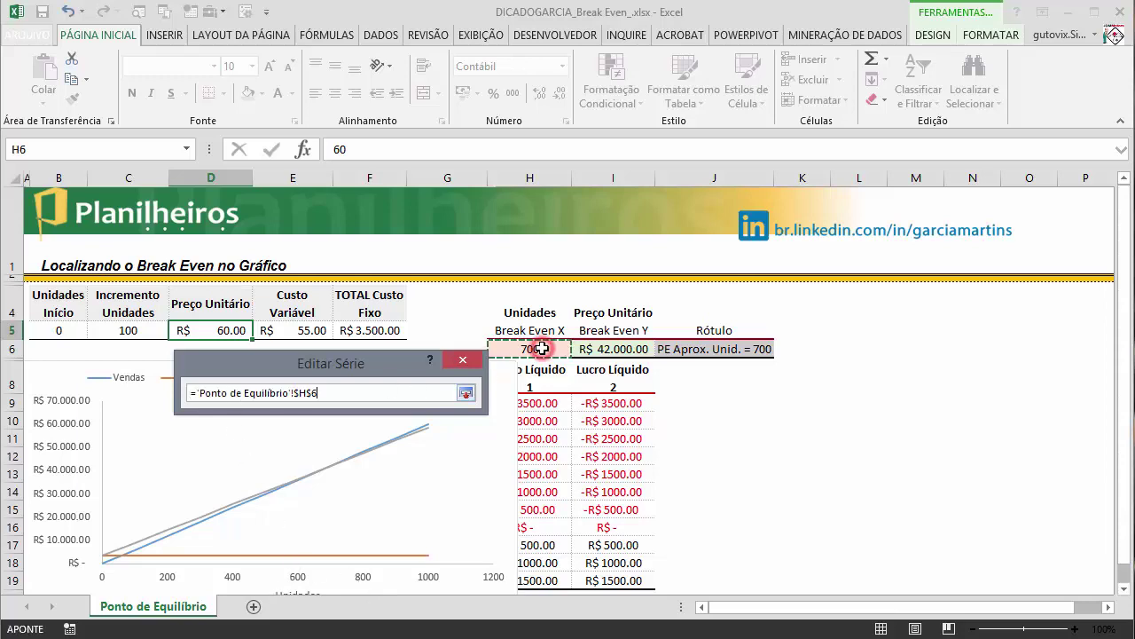
pyautogui.click(466, 393)
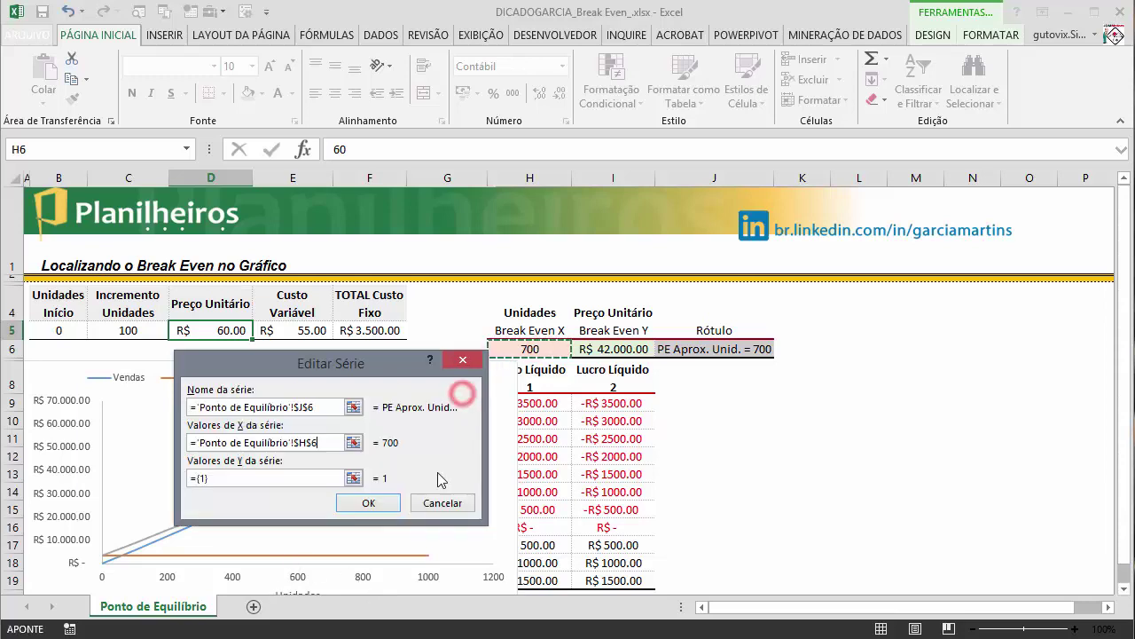
pyautogui.click(353, 478)
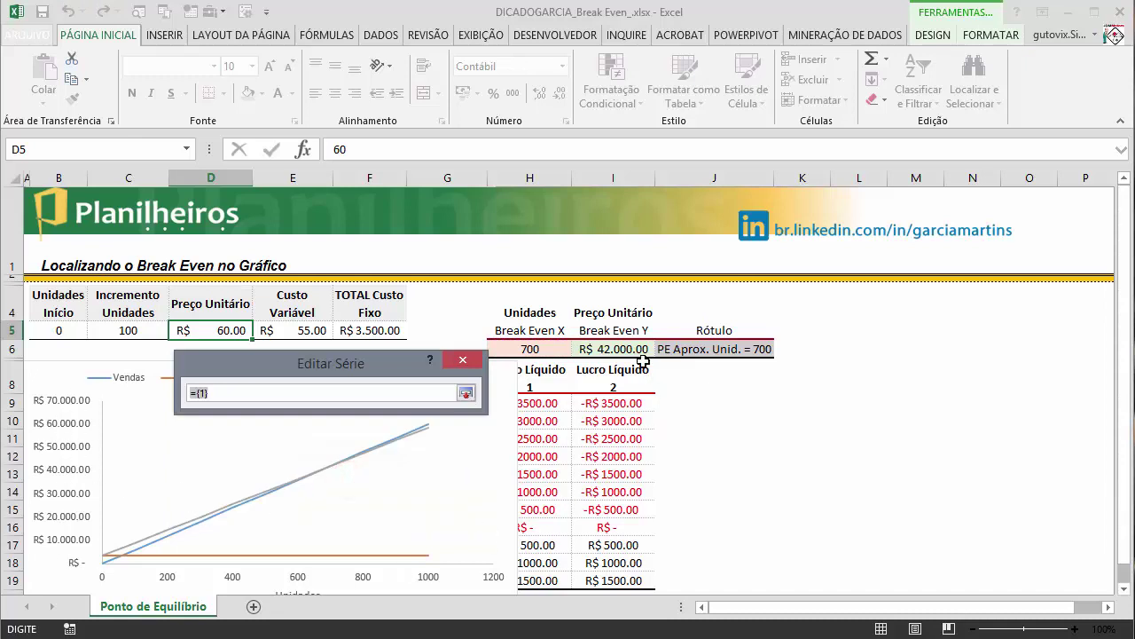
pyautogui.click(615, 350)
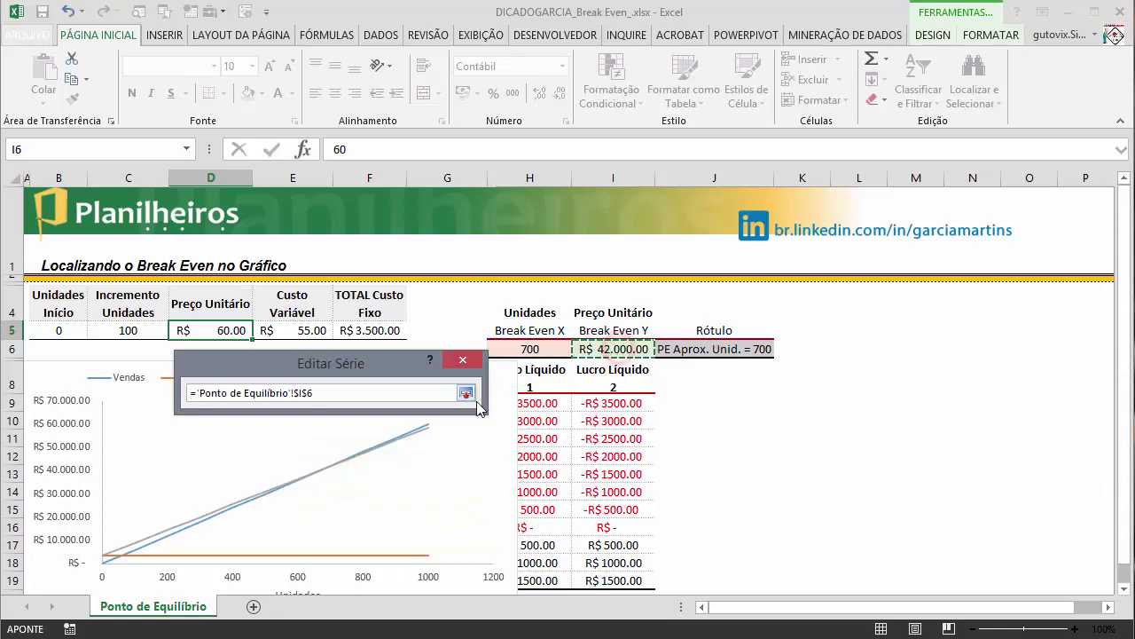
pyautogui.click(463, 393)
pyautogui.click(368, 503)
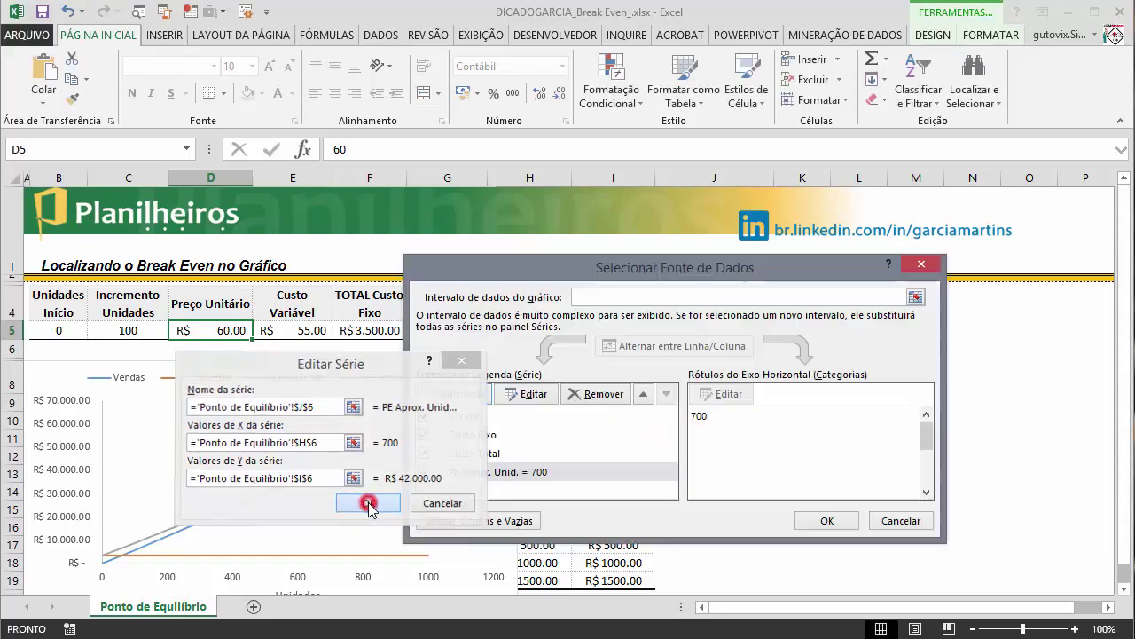
pyautogui.click(828, 521)
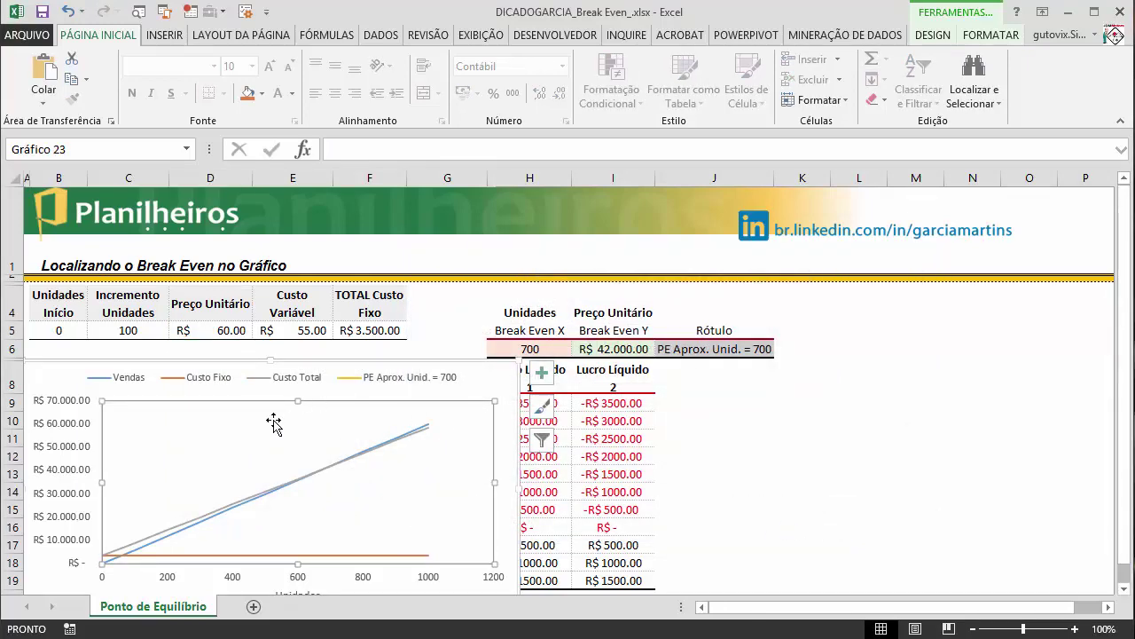
# Step: Test the chart's dynamic label by setting the Preço Unitário in D5 to 65, and undo the change
pyautogui.click(222, 362)
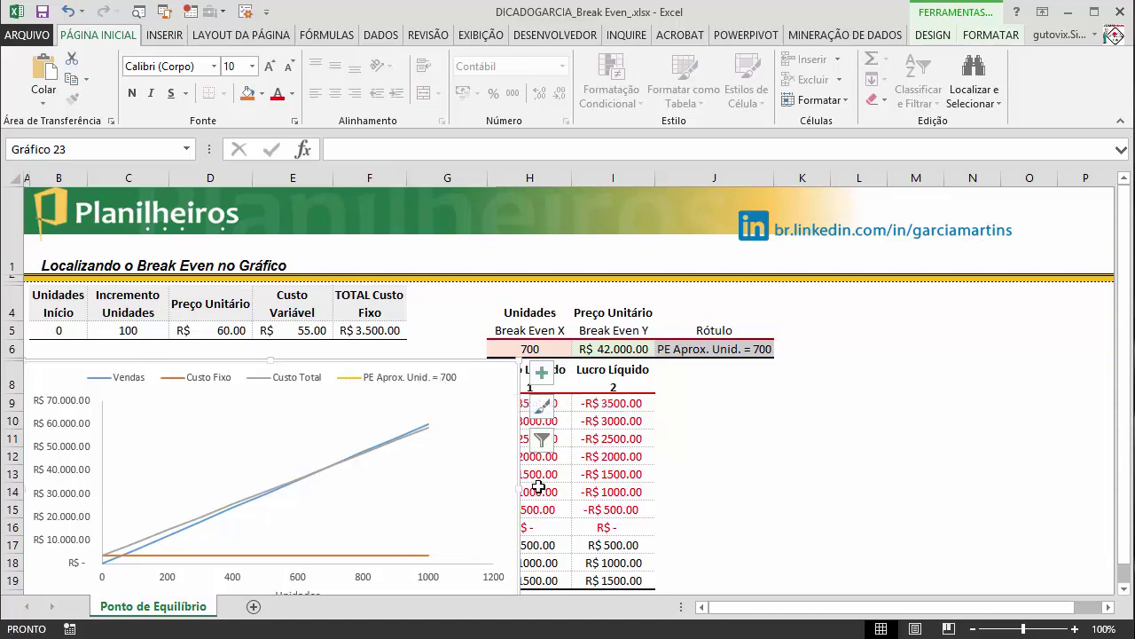
pyautogui.click(219, 334)
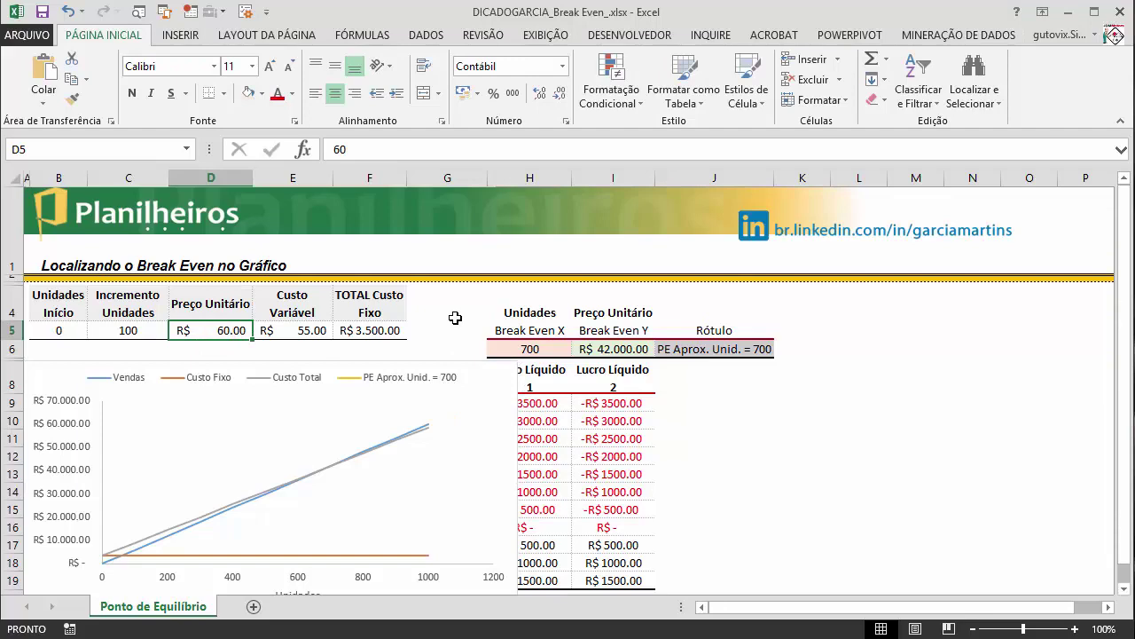
pyautogui.write('65')
pyautogui.press('Return')
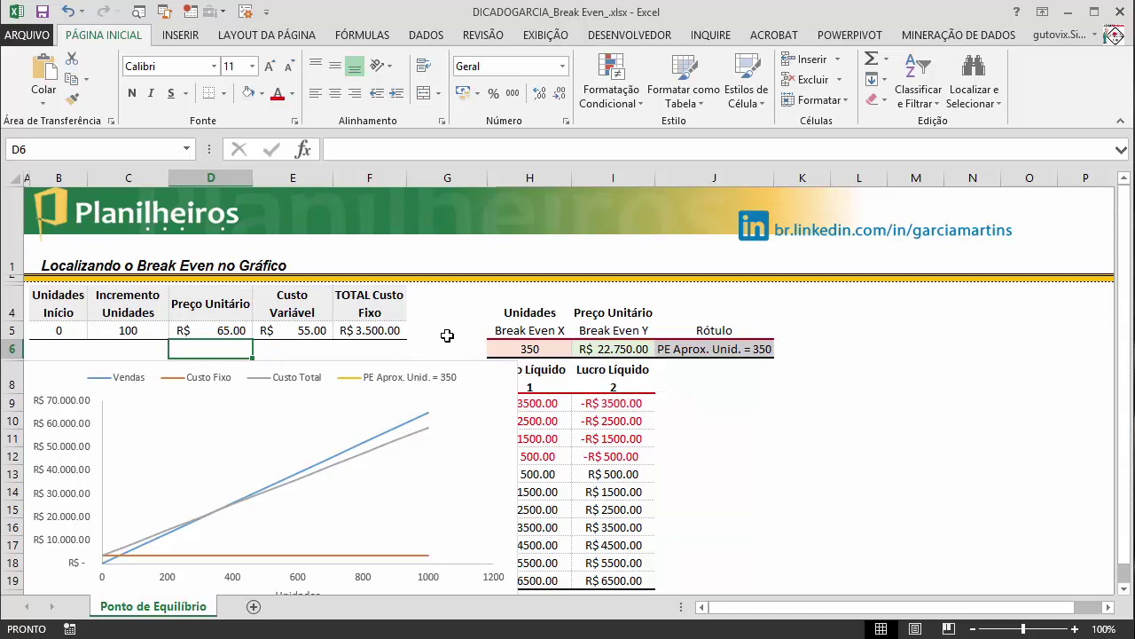
pyautogui.hotkey('ctrl', 'z')
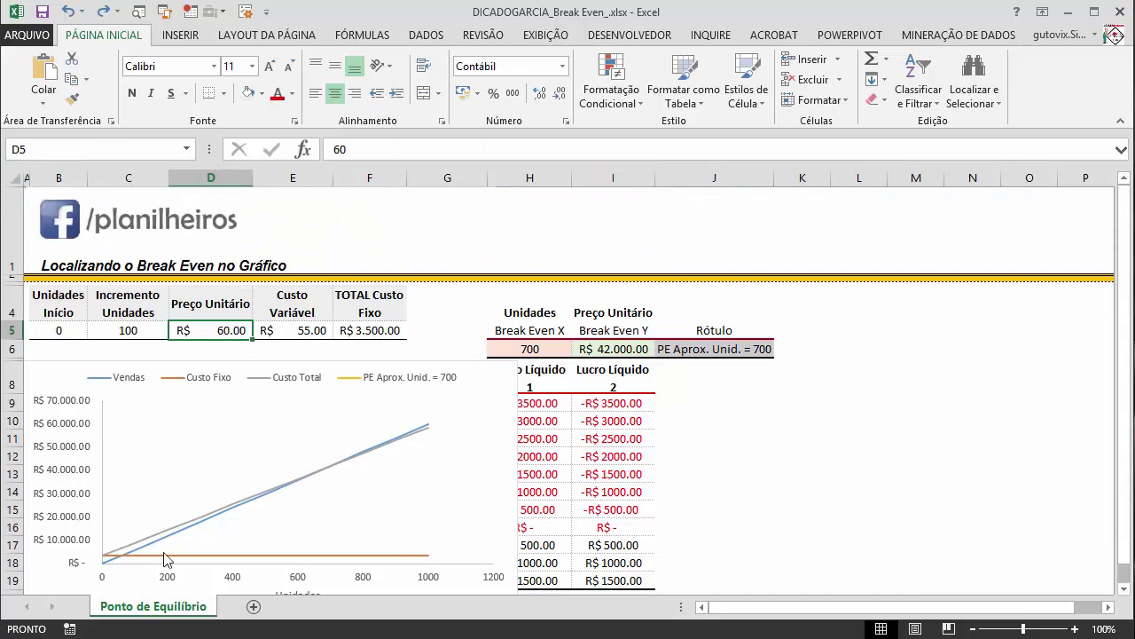
# Step: Select the Custo Fixo line and step through the chart's series to examine the source ranges of Custo Total and the break-even point
pyautogui.moveTo(231, 561)
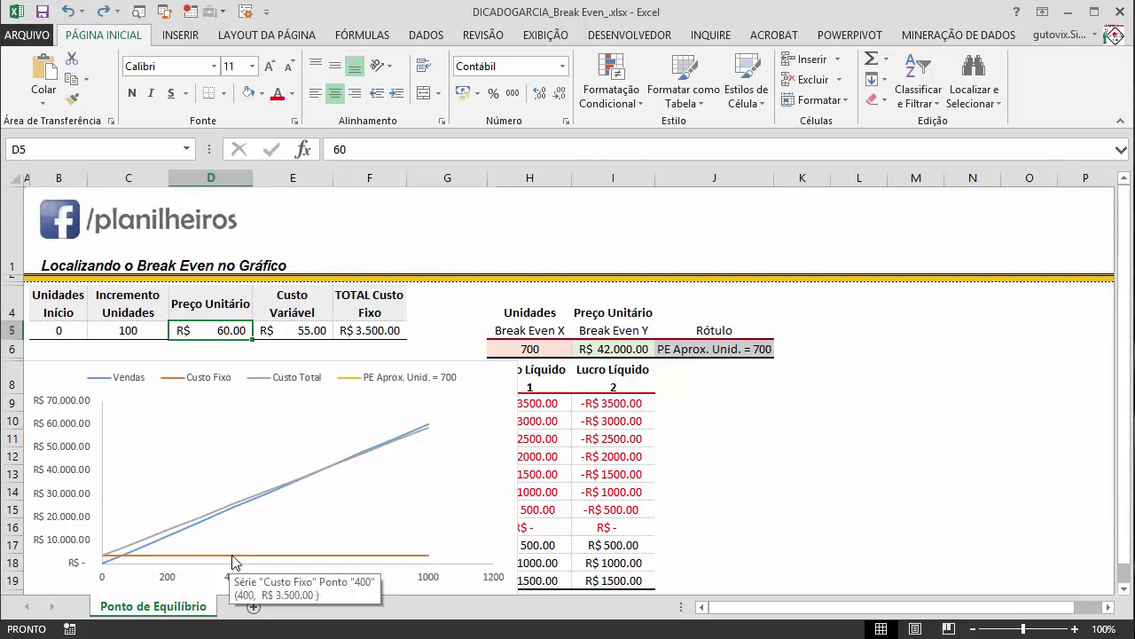
pyautogui.click(229, 561)
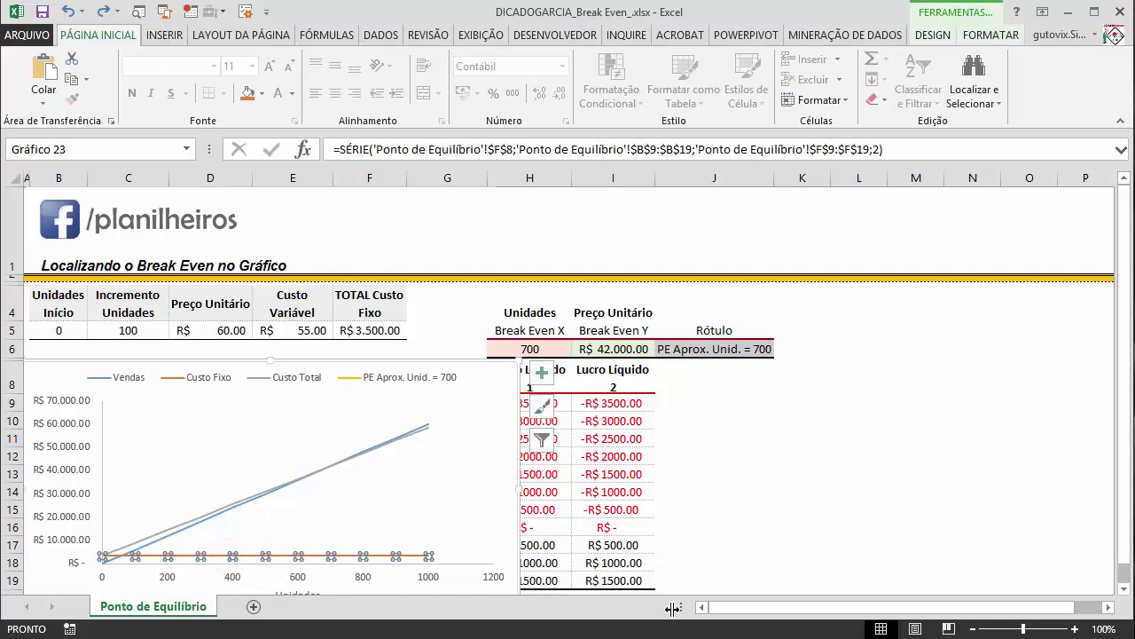
pyautogui.press('Up')
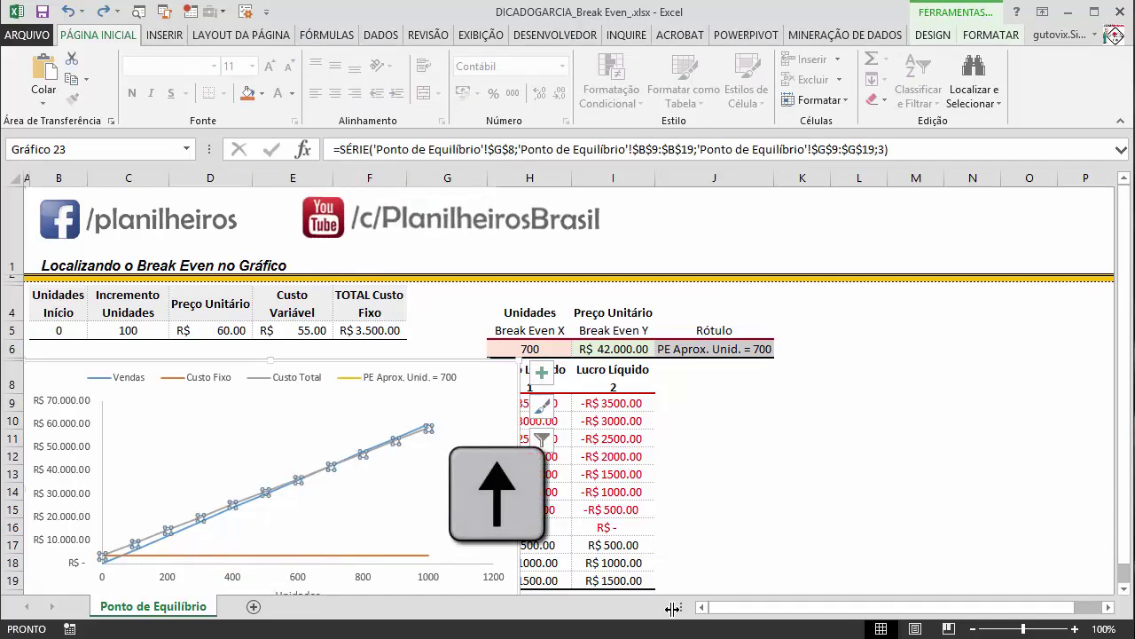
pyautogui.press('Up')
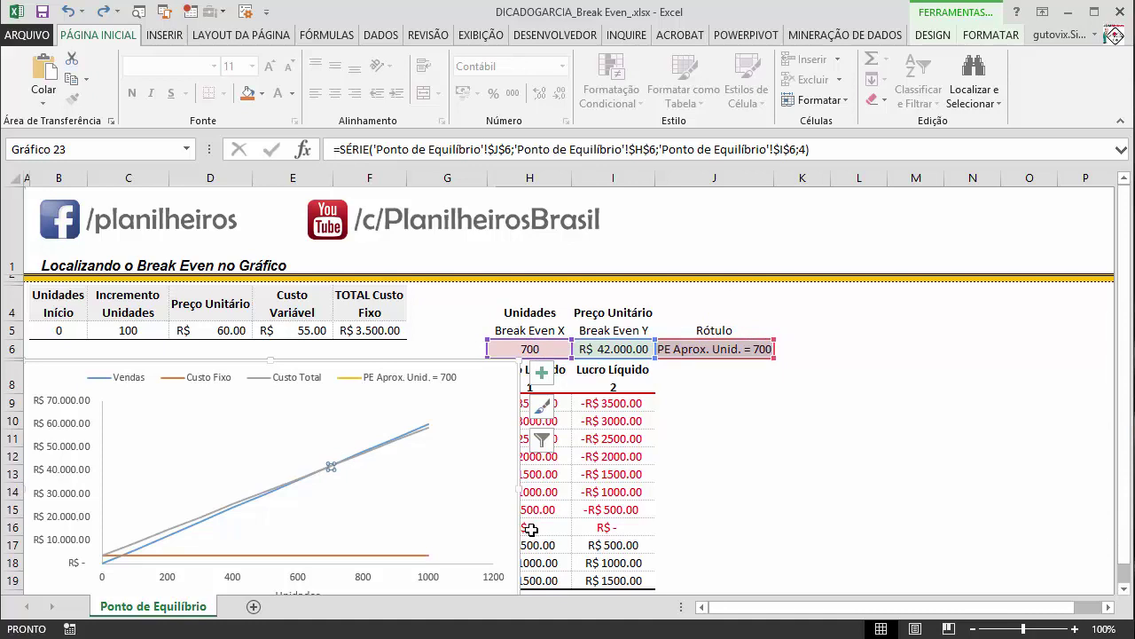
pyautogui.press('Up')
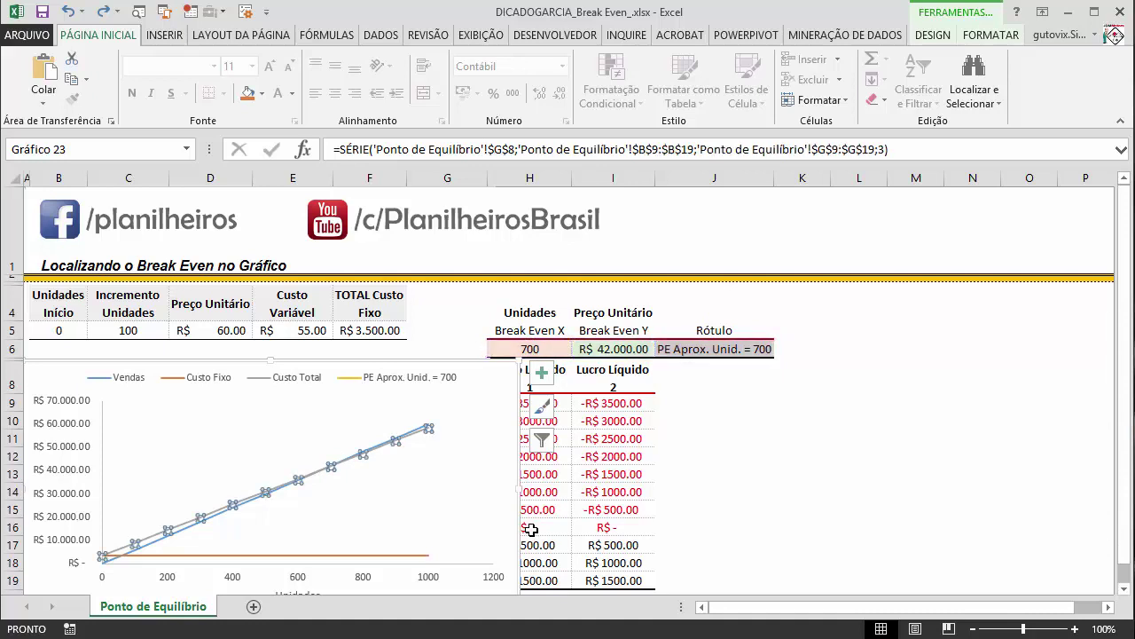
pyautogui.press('Up')
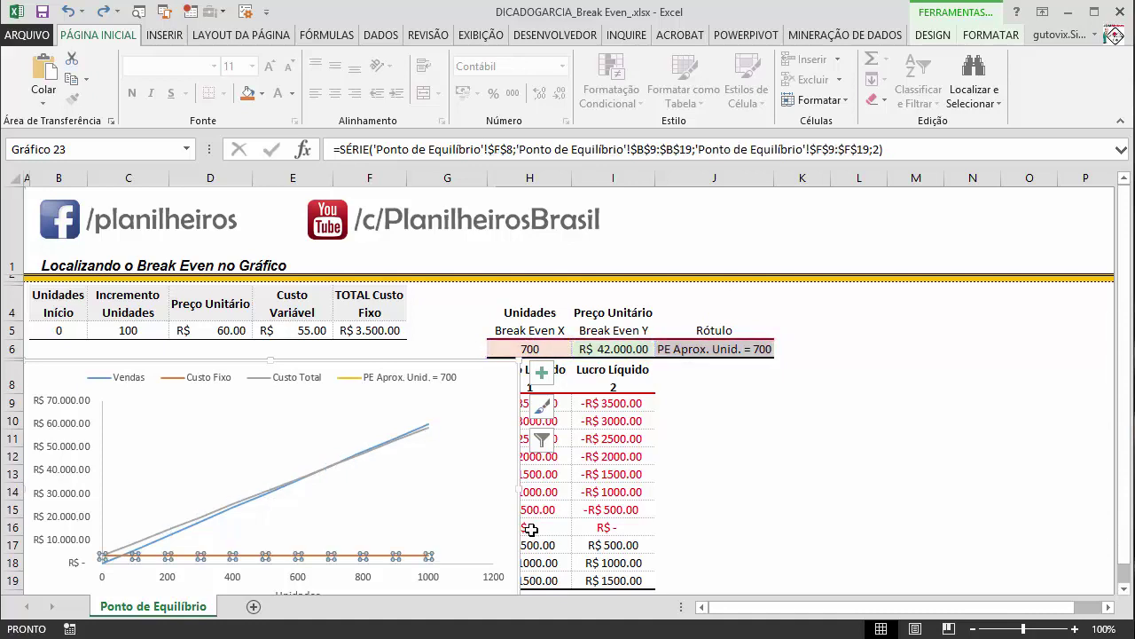
# Step: Move the chart off the data table, step through its series from Custo Fixo to the break-even point, and move the chart back
pyautogui.moveTo(351, 358); pyautogui.dragTo(818, 304)
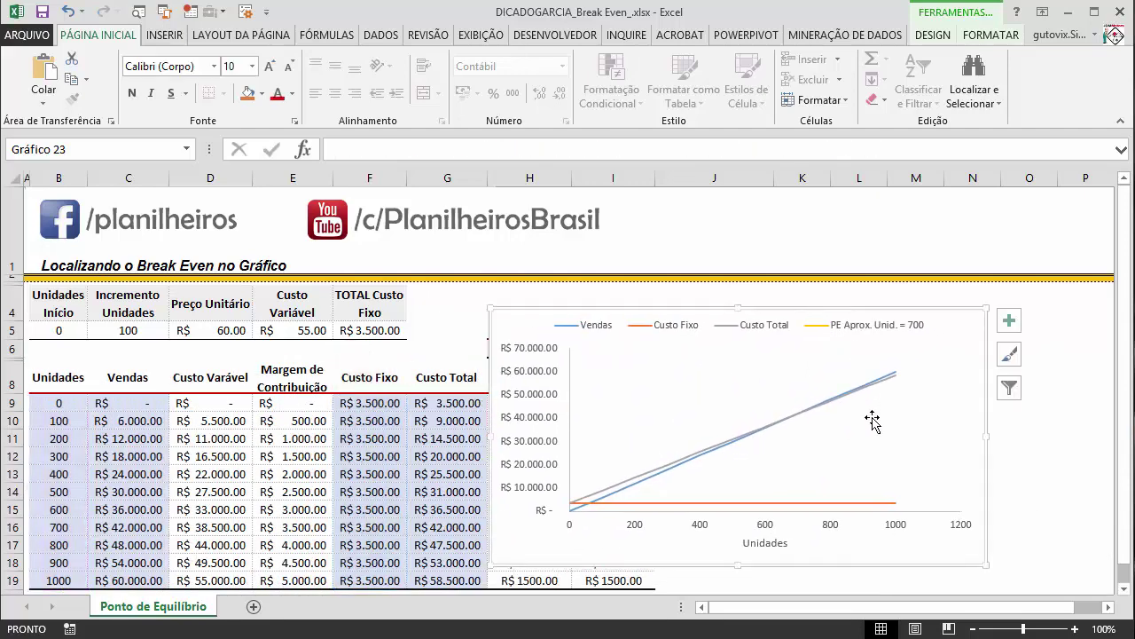
pyautogui.click(801, 503)
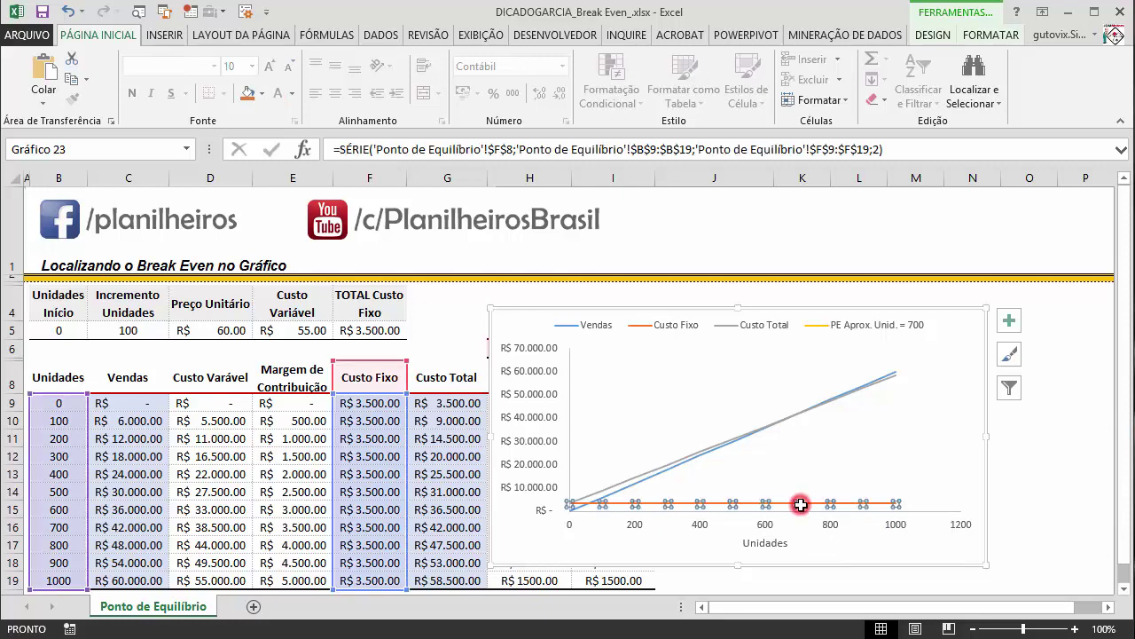
pyautogui.press('Down')
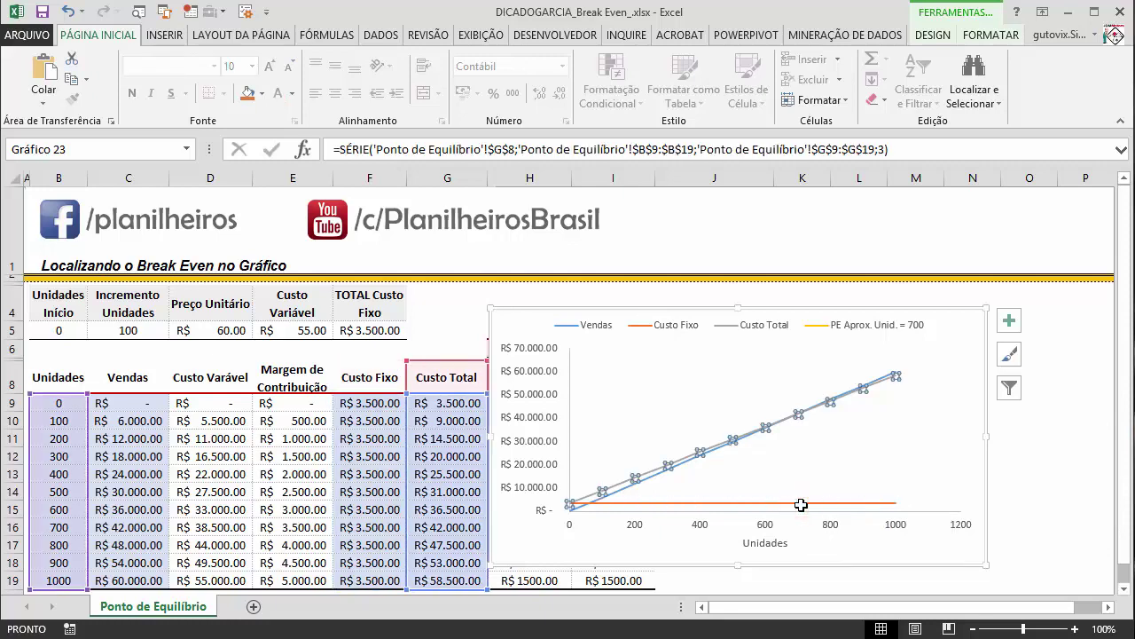
pyautogui.press('Down')
pyautogui.press('Down')
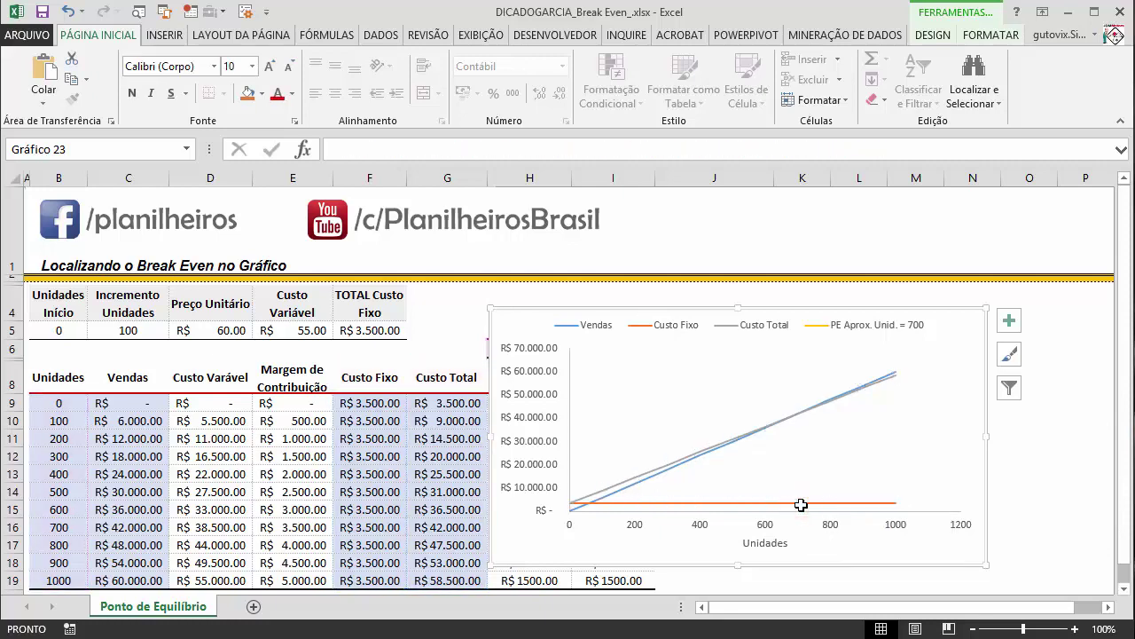
pyautogui.press('Down')
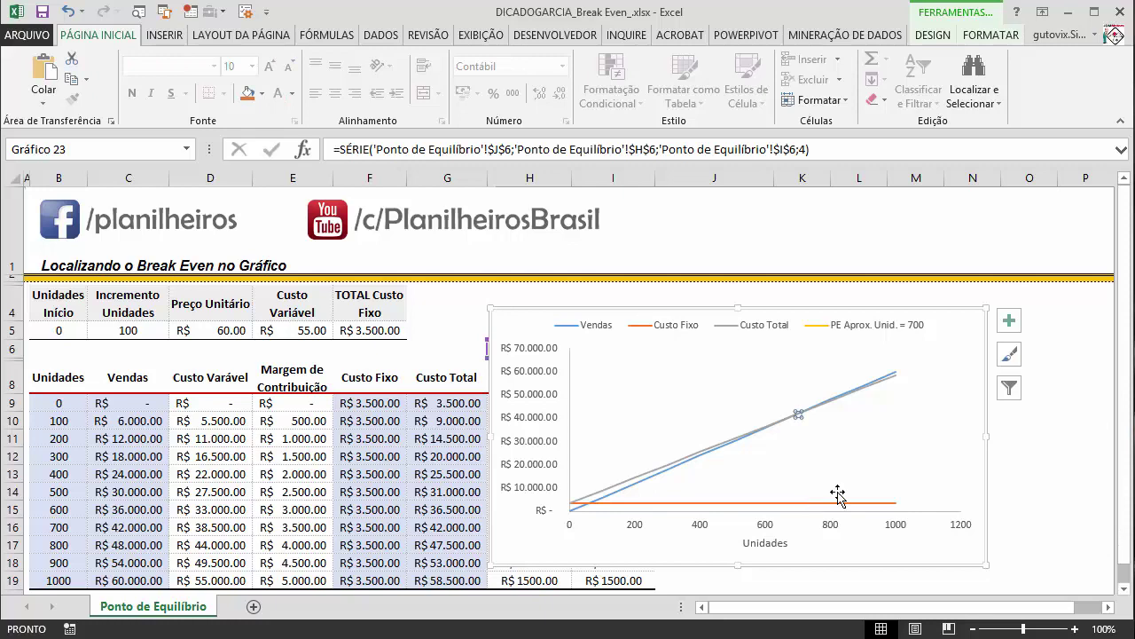
pyautogui.moveTo(818, 306); pyautogui.dragTo(331, 360)
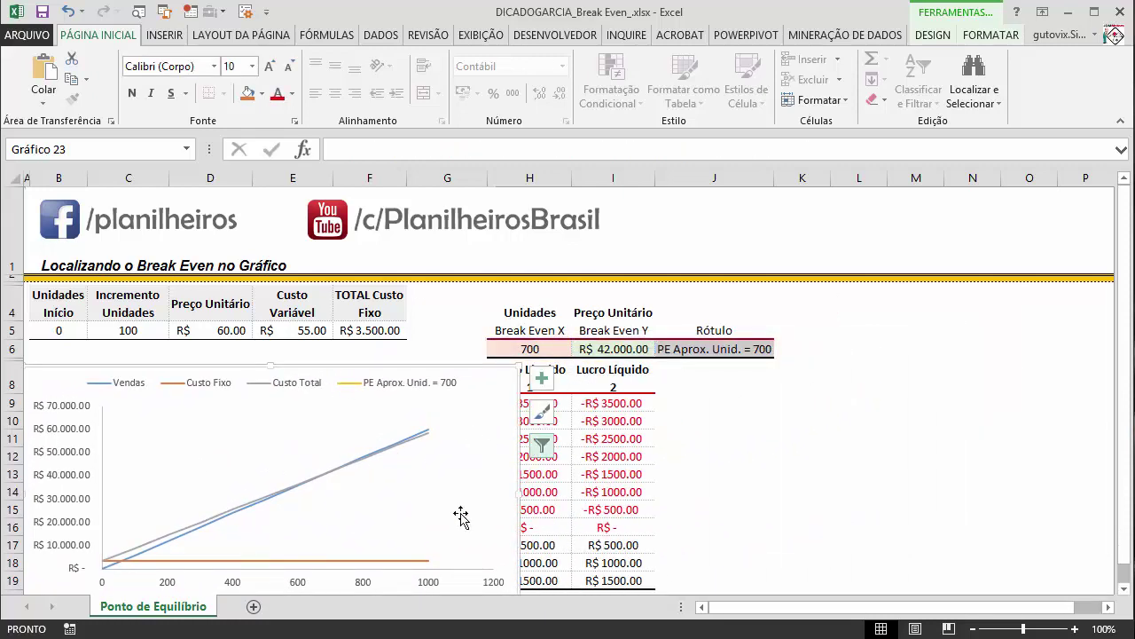
# Step: Give the break-even point series on the chart a built-in (Interno) marker
pyautogui.click(383, 560)
pyautogui.press('Down')
pyautogui.press('Down')
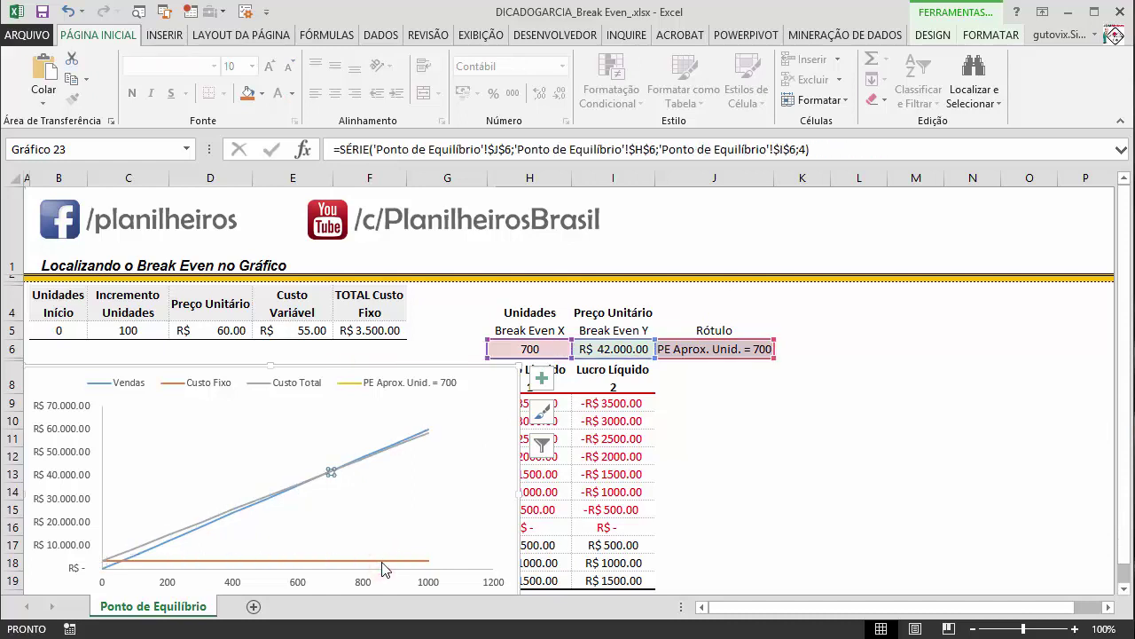
pyautogui.hotkey('ctrl', '1')
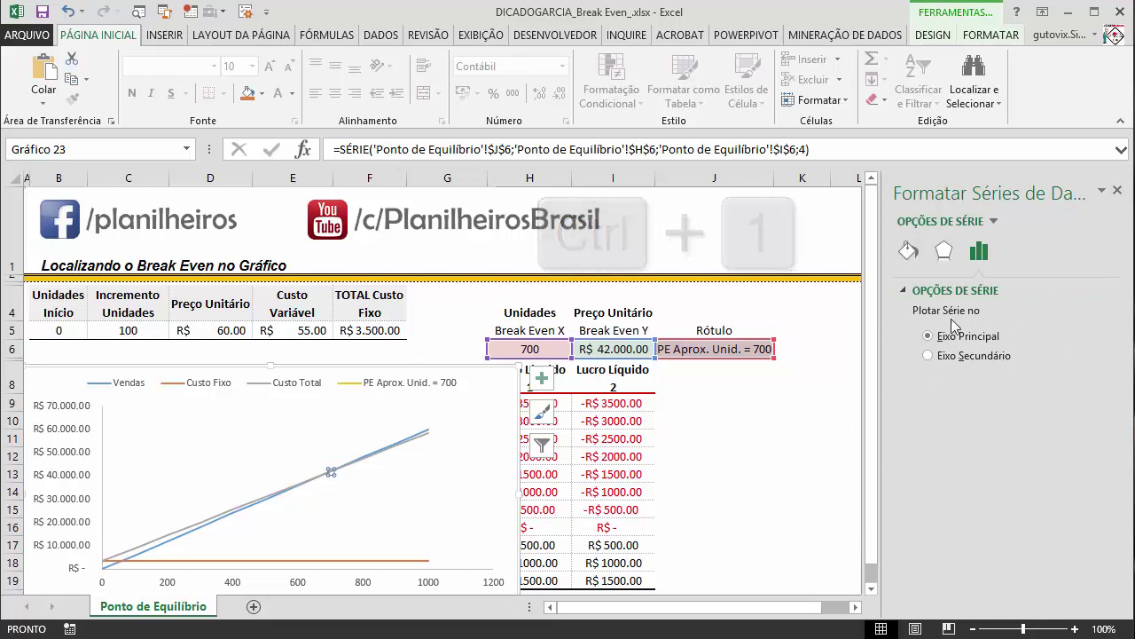
pyautogui.click(910, 252)
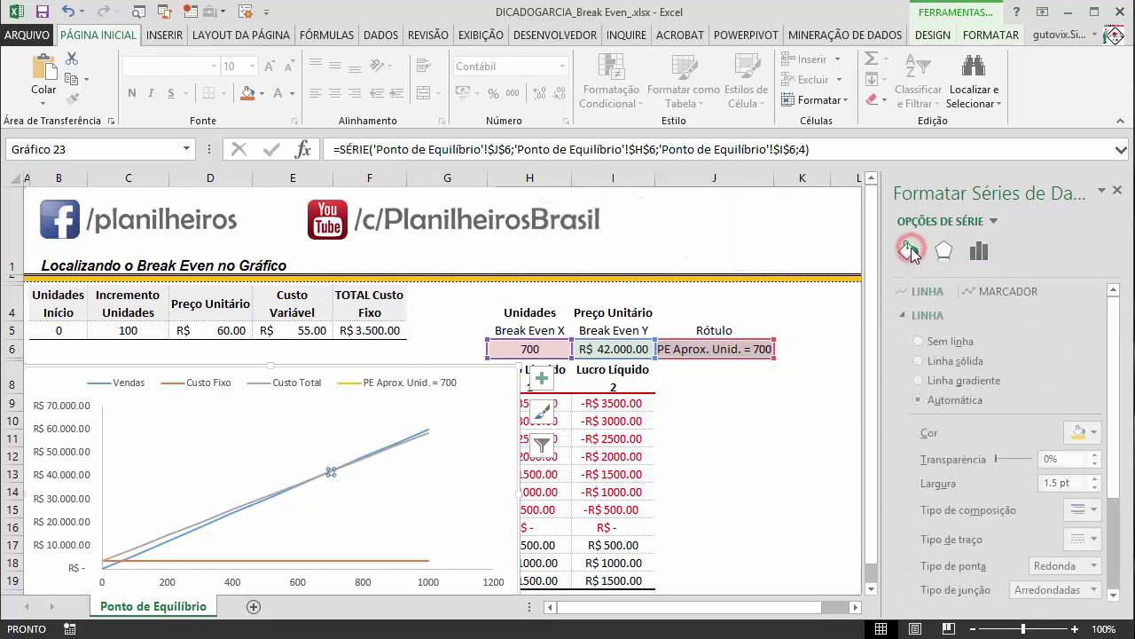
pyautogui.click(1011, 293)
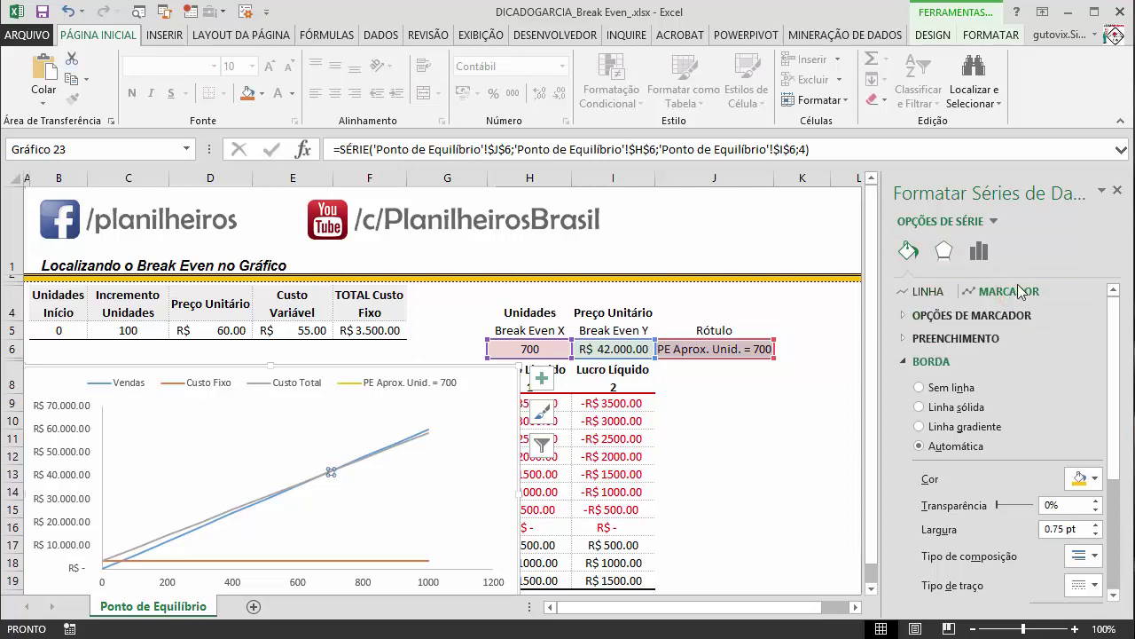
pyautogui.click(976, 317)
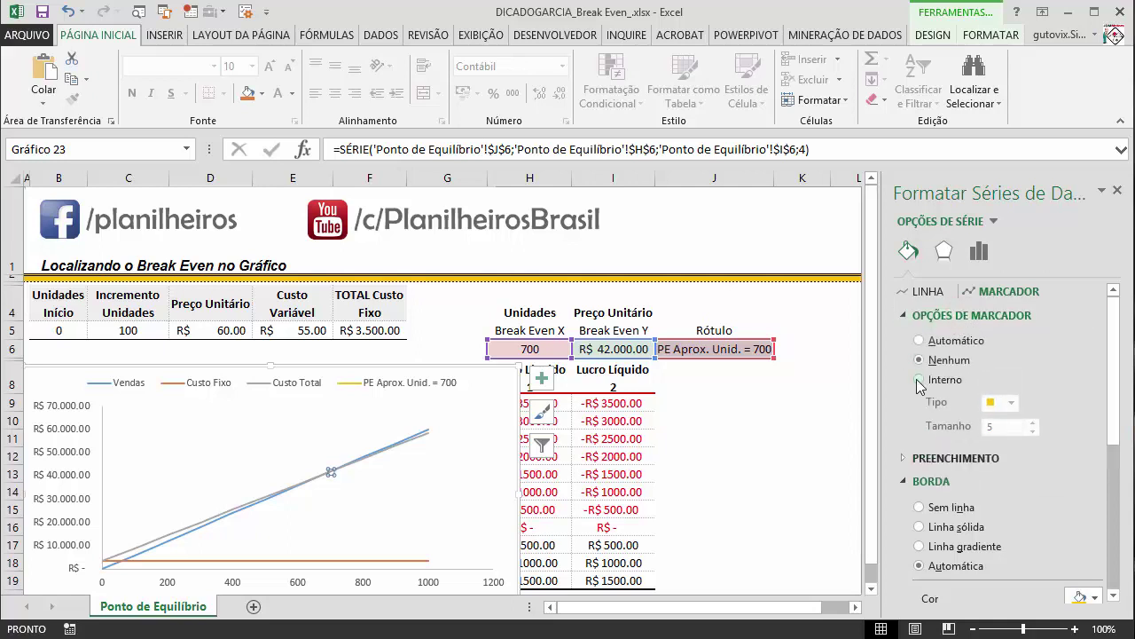
pyautogui.click(920, 380)
# Step: Try the X, triangle and circle marker types on the break-even point
pyautogui.click(1012, 404)
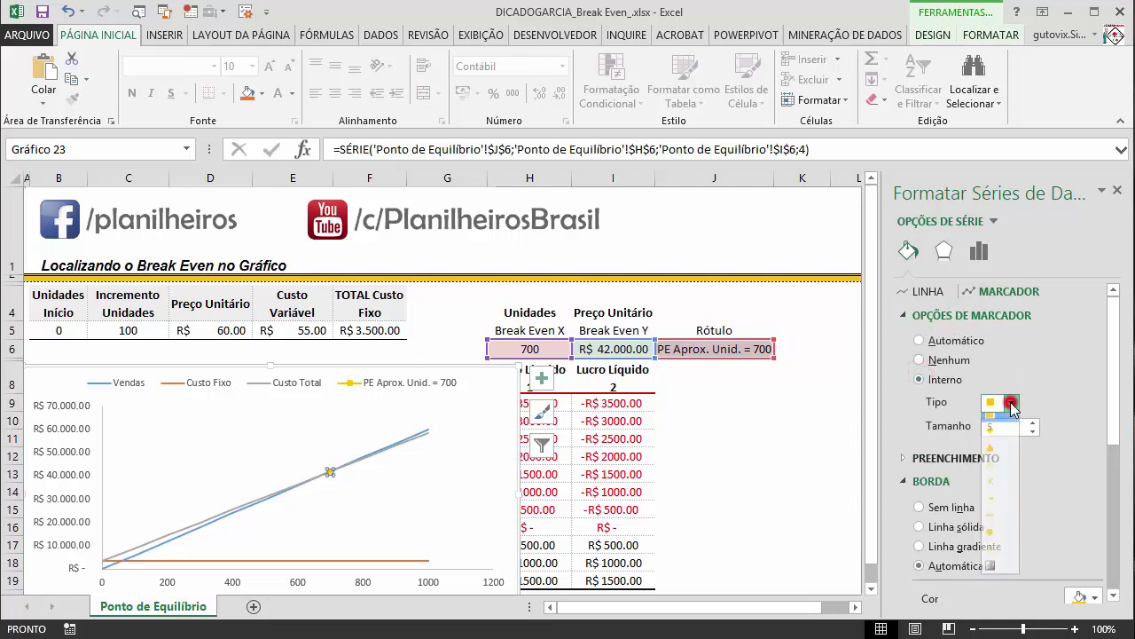
pyautogui.click(992, 472)
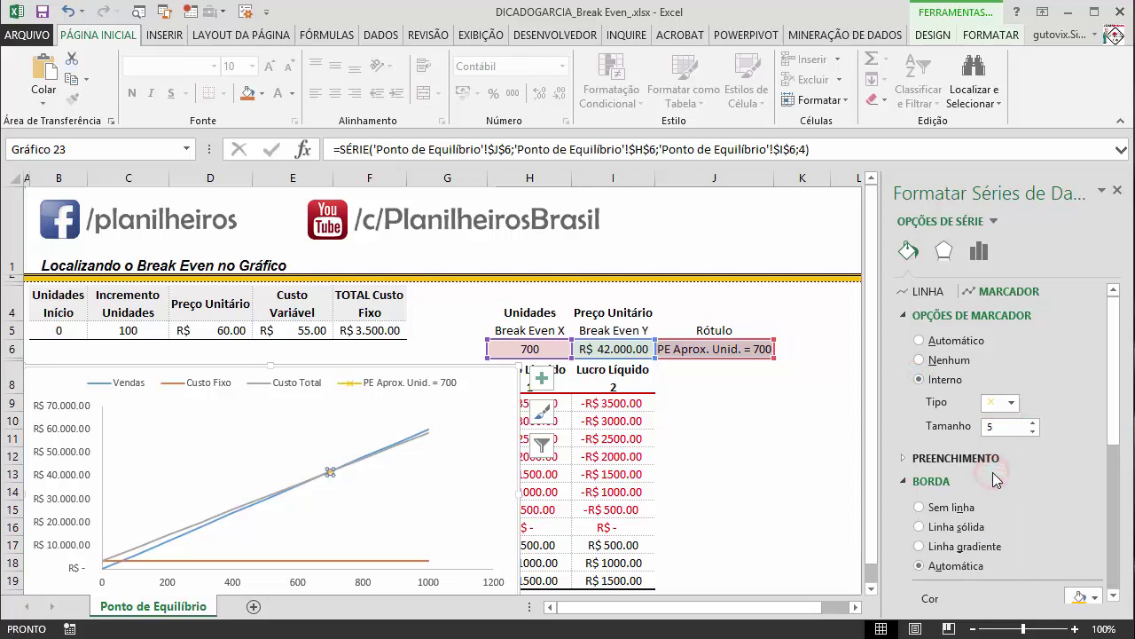
pyautogui.click(1010, 402)
pyautogui.click(998, 451)
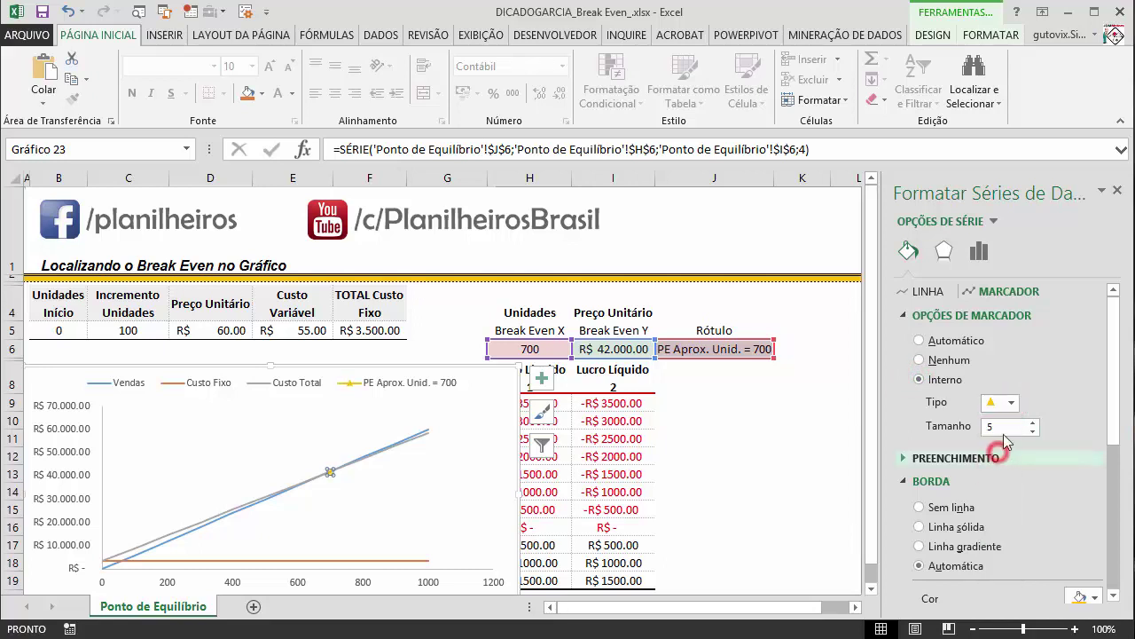
pyautogui.click(1014, 403)
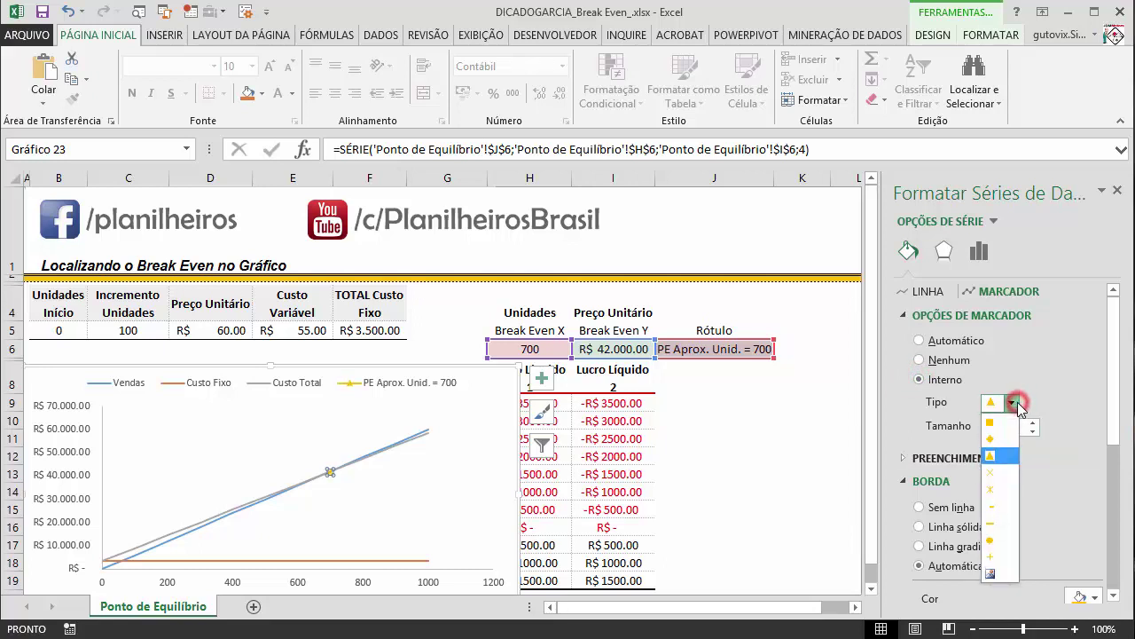
pyautogui.click(998, 540)
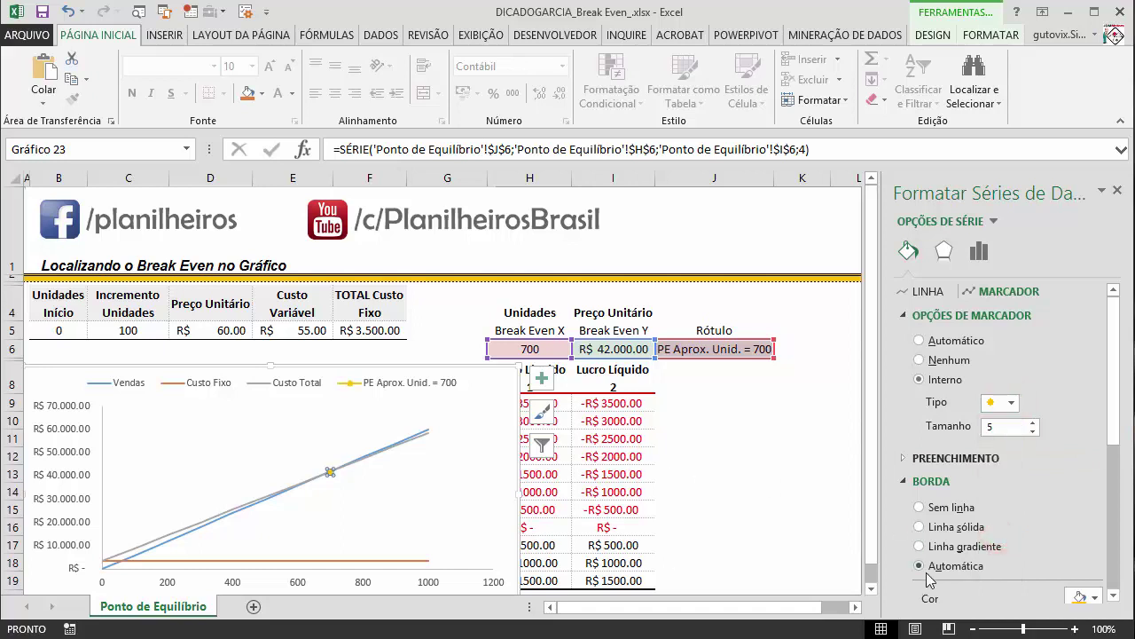
# Step: Set the break-even marker's size to 10 and give it a solid dark red fill
pyautogui.click(1034, 422)
pyautogui.click(1034, 423)
pyautogui.click(1034, 423)
pyautogui.click(1034, 422)
pyautogui.click(904, 457)
pyautogui.moveTo(1113, 391); pyautogui.dragTo(1113, 467)
pyautogui.click(1084, 417)
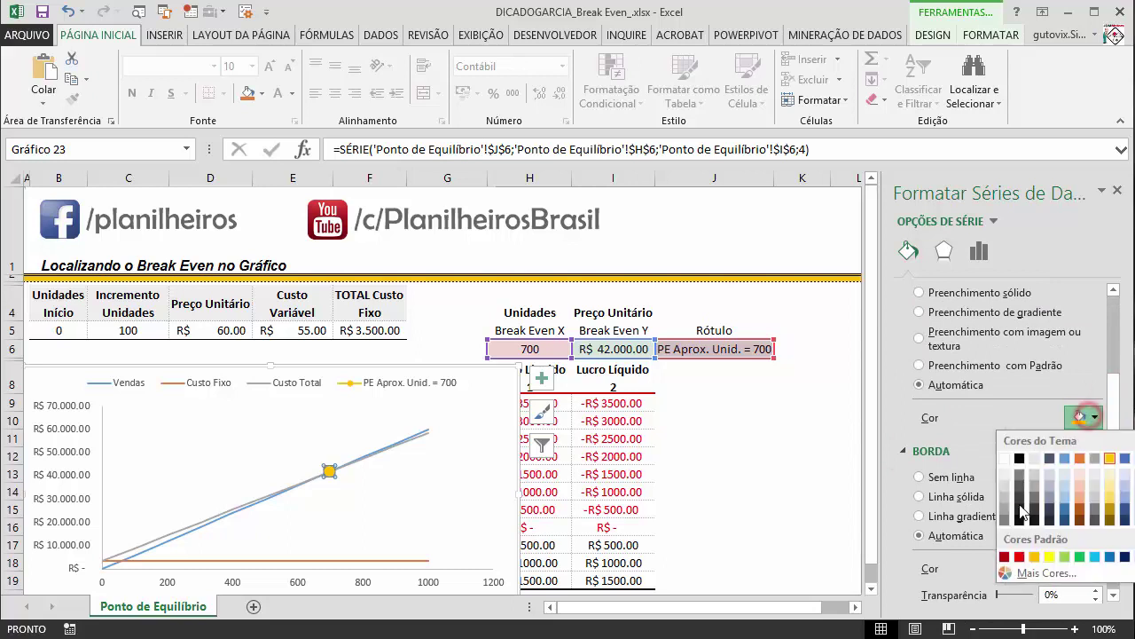
pyautogui.click(1003, 554)
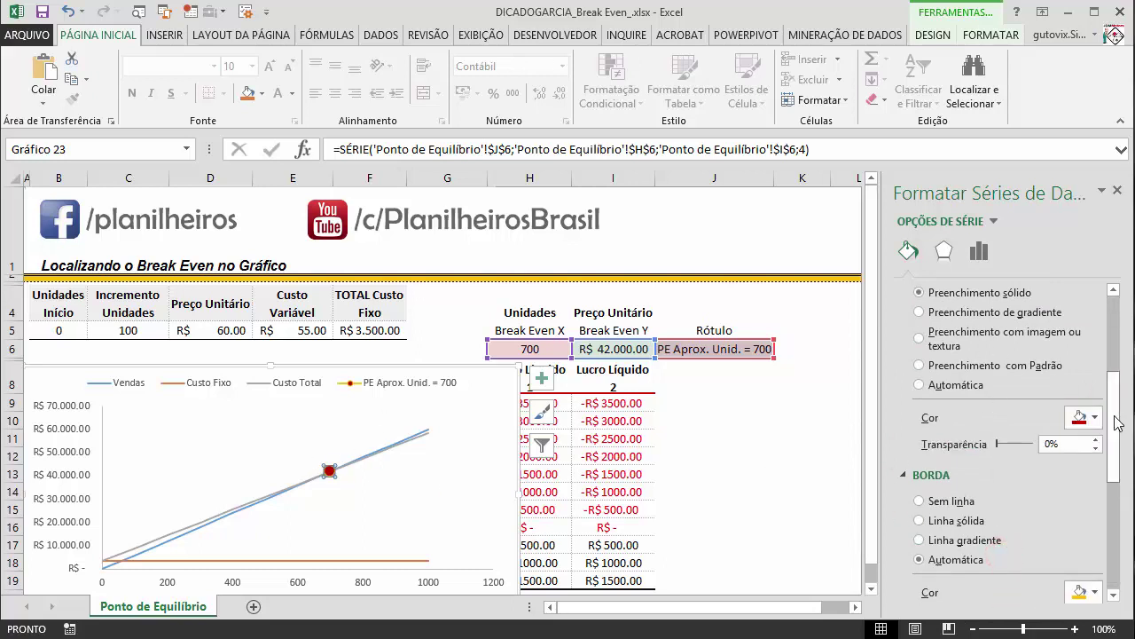
# Step: Try the X marker type on the red break-even point
pyautogui.moveTo(1114, 415); pyautogui.dragTo(1120, 302)
pyautogui.click(1011, 402)
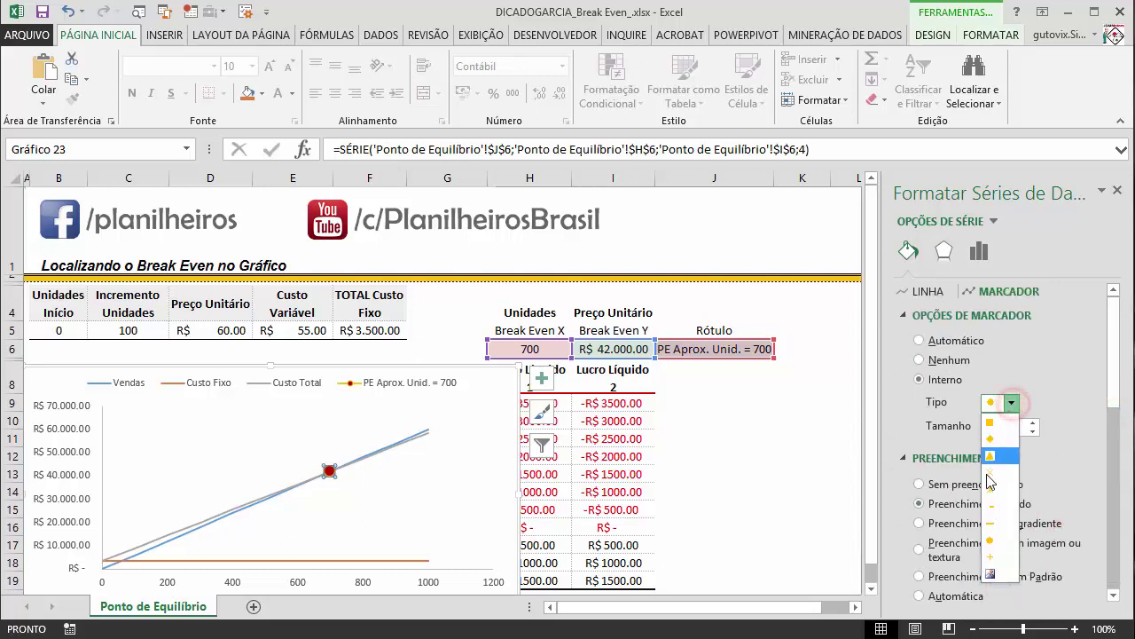
pyautogui.click(988, 479)
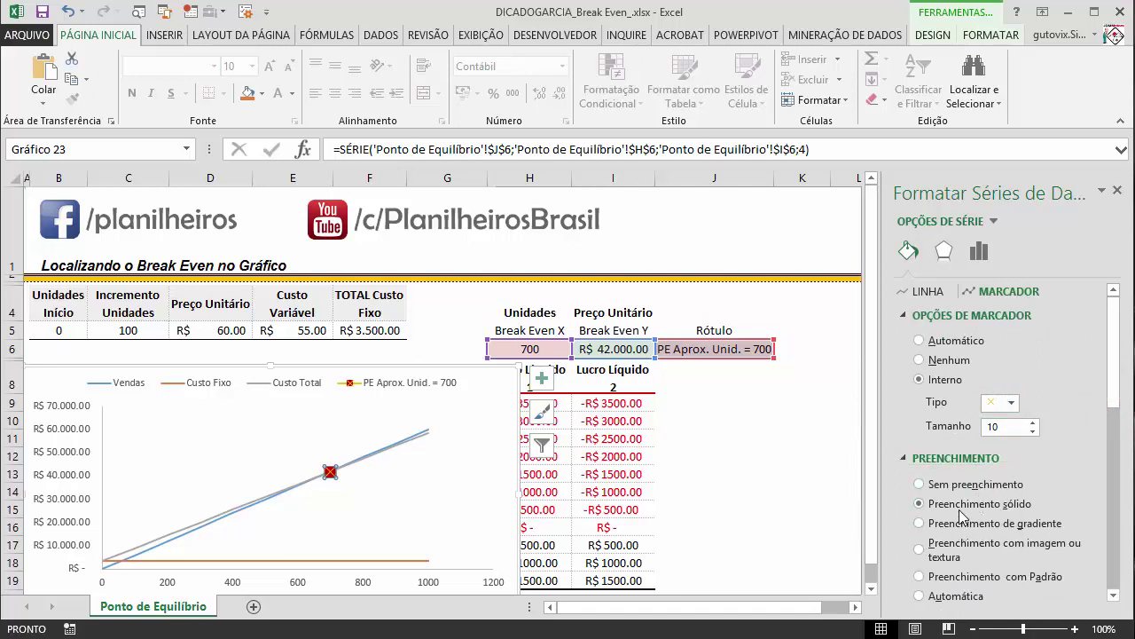
# Step: Remove the break-even marker's border line and set its type to triangle
pyautogui.moveTo(1114, 366); pyautogui.dragTo(1112, 461)
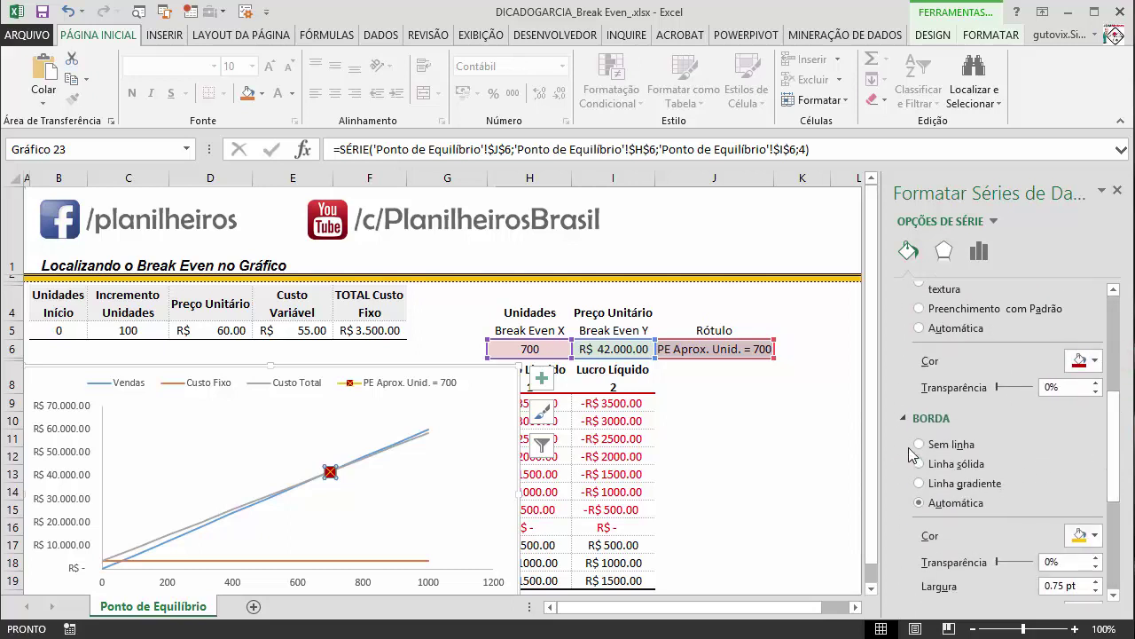
pyautogui.click(923, 446)
pyautogui.moveTo(1115, 435); pyautogui.dragTo(1114, 328)
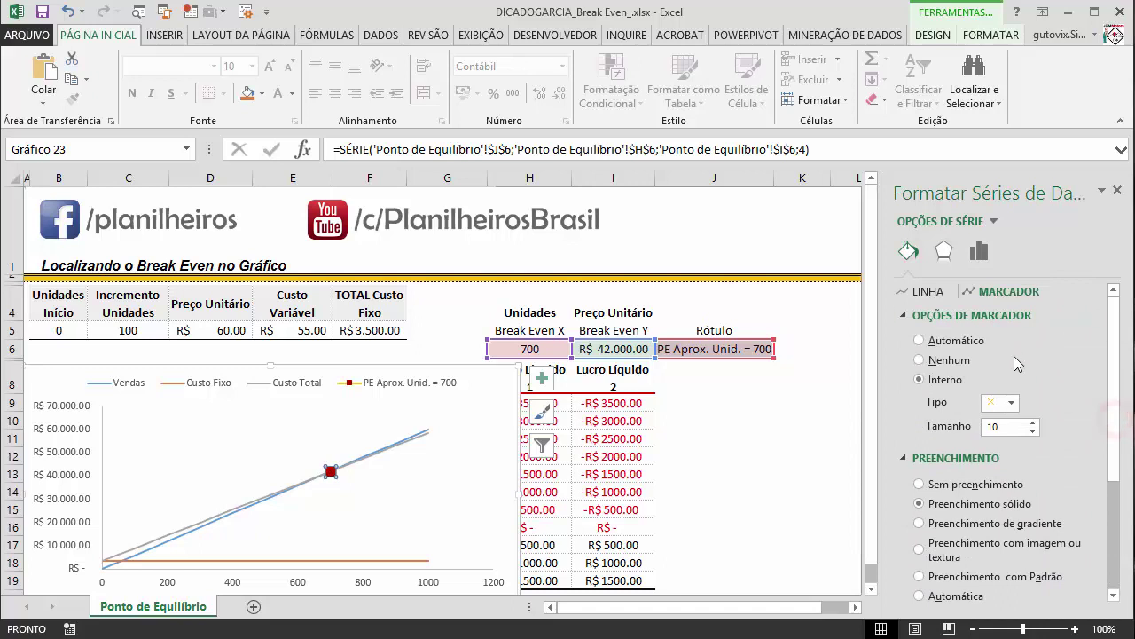
pyautogui.click(1009, 416)
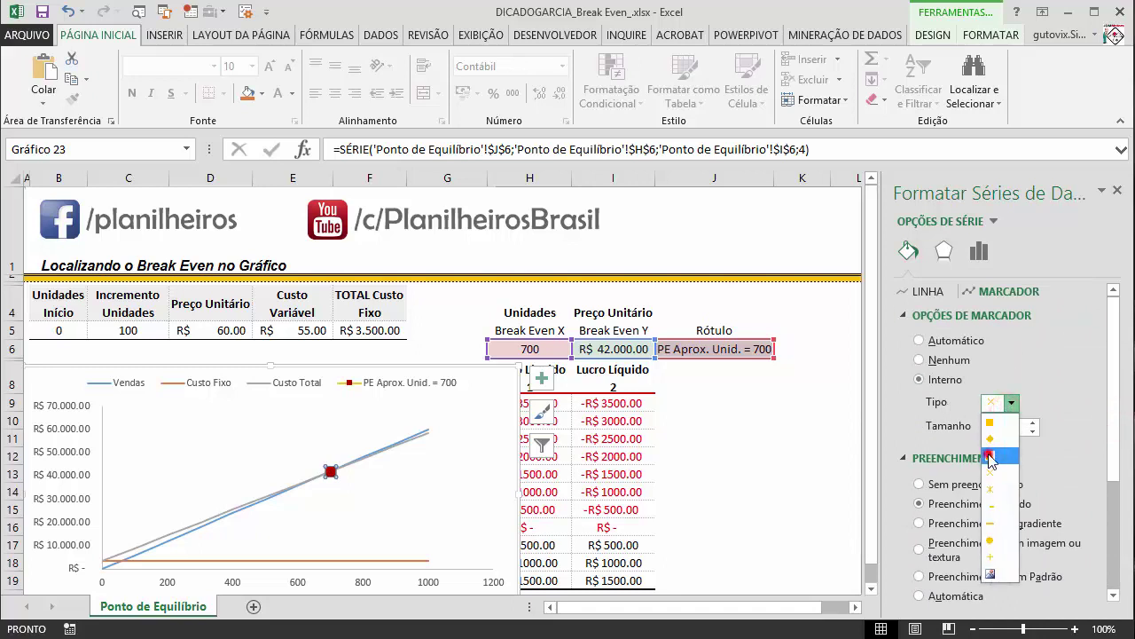
pyautogui.click(987, 454)
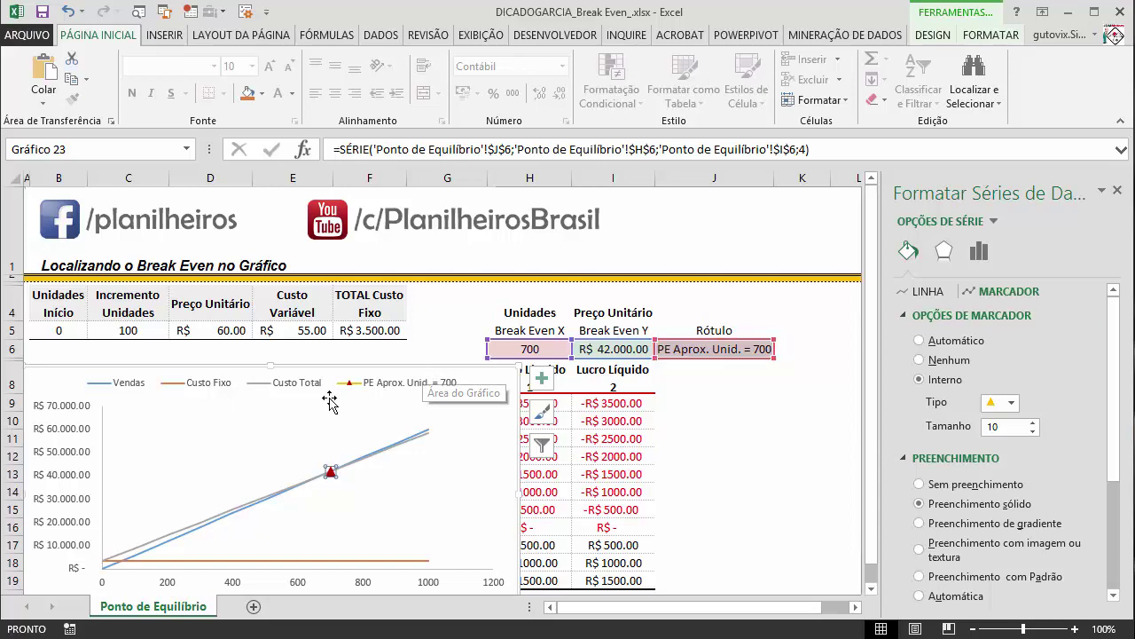
# Step: Set the chart area to no fill and no border line, and close the formatting pane
pyautogui.click(357, 366)
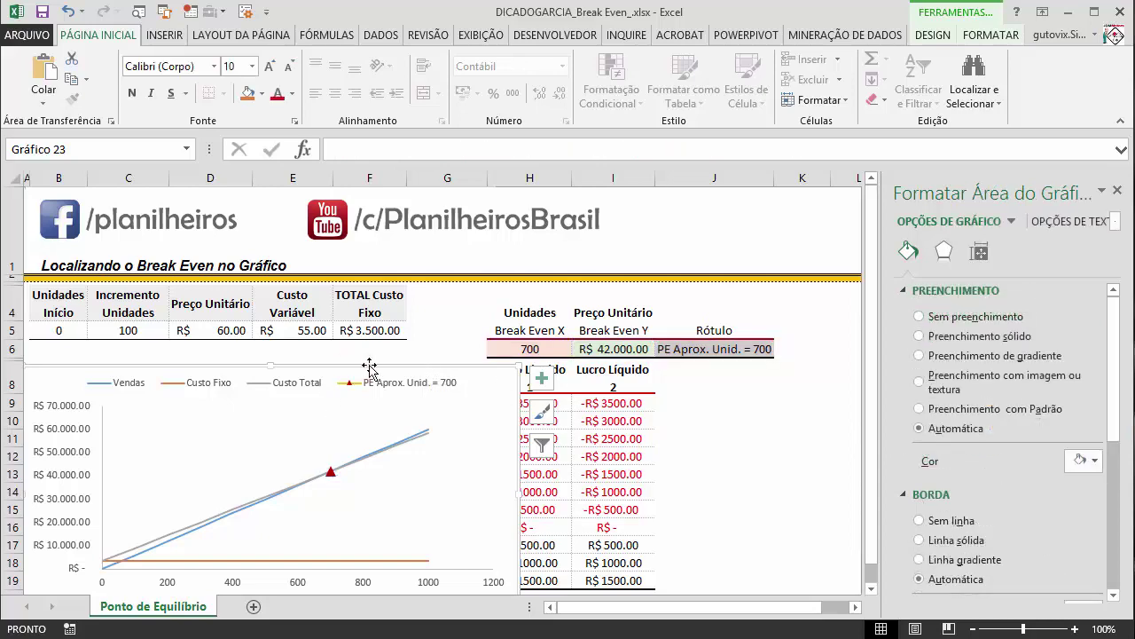
pyautogui.doubleClick(361, 367)
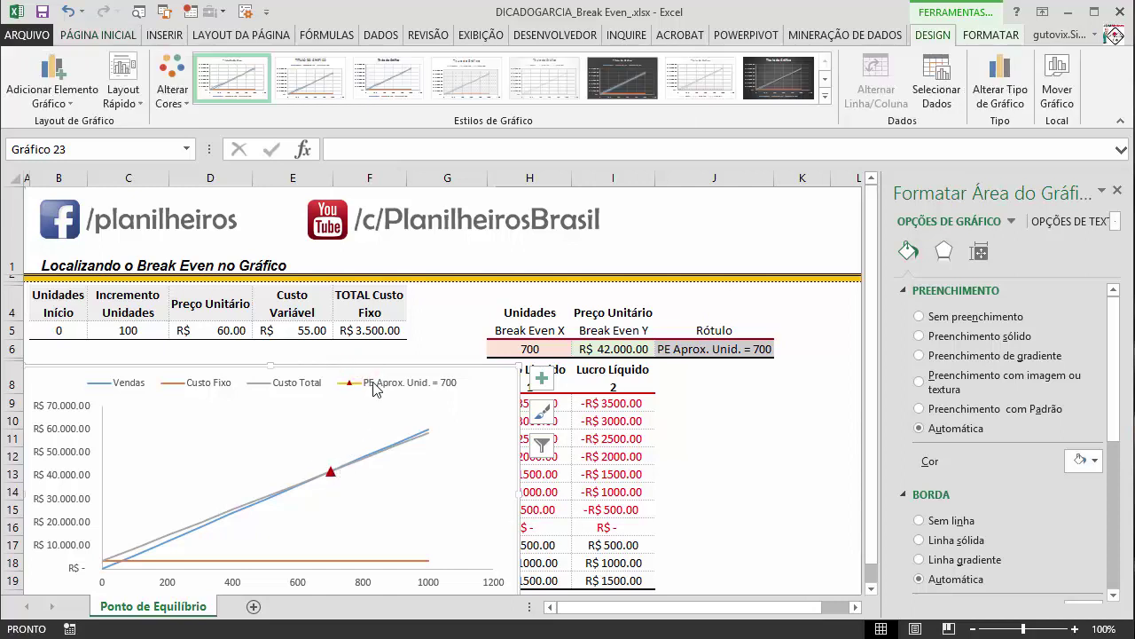
pyautogui.click(919, 317)
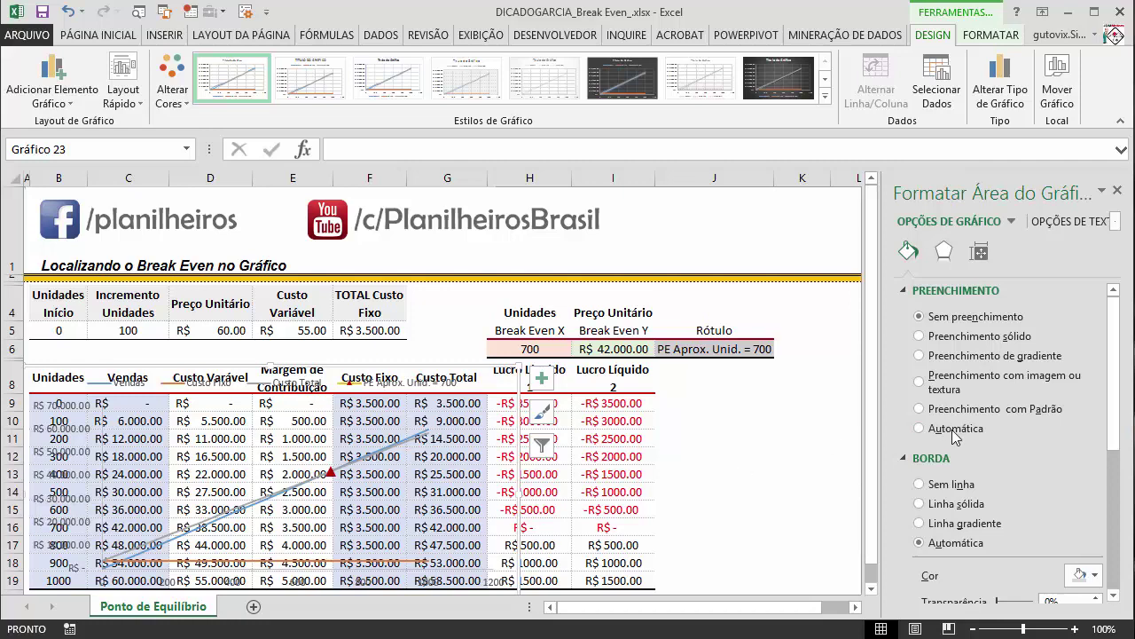
pyautogui.click(919, 484)
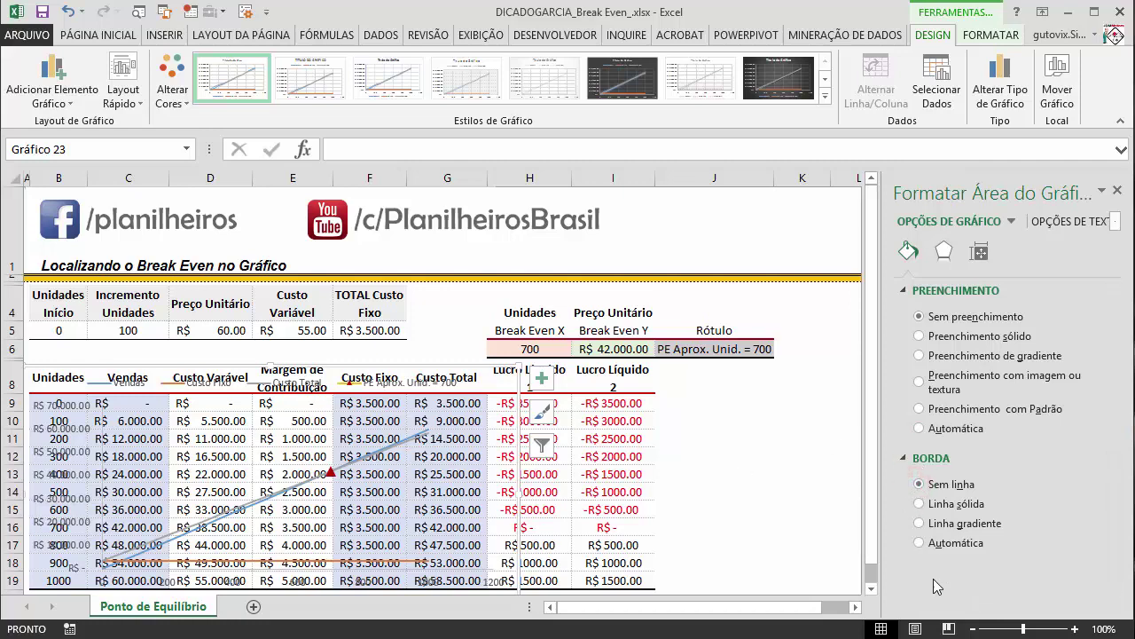
pyautogui.click(1117, 190)
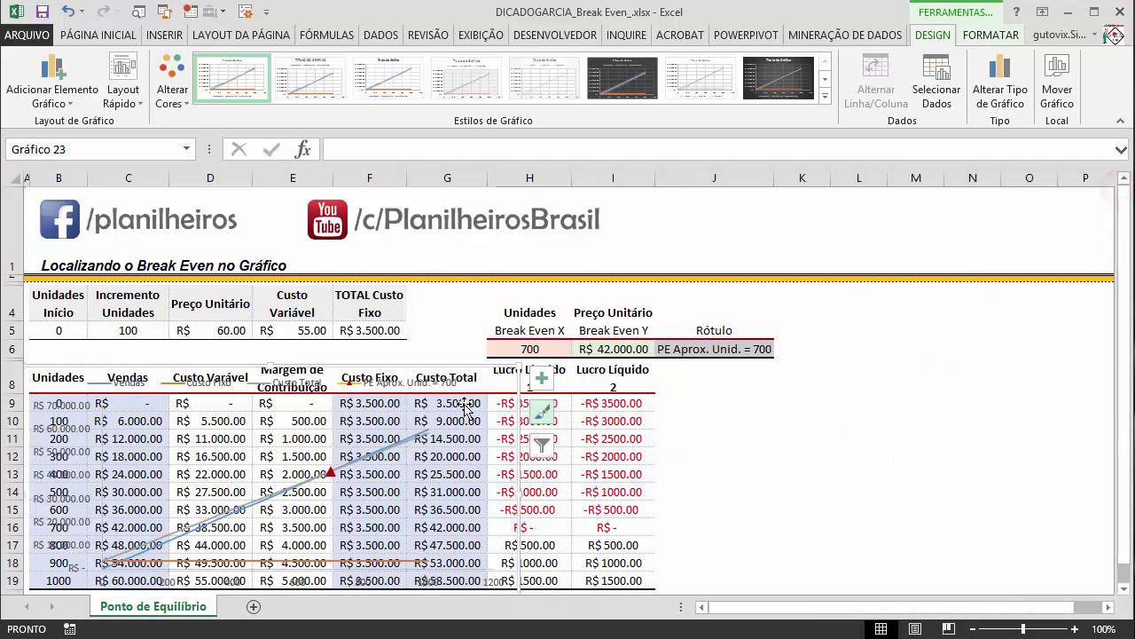
# Step: Move the chart to the right of the data table, then shift it back so it spans about columns G to M
pyautogui.moveTo(312, 369); pyautogui.dragTo(935, 356)
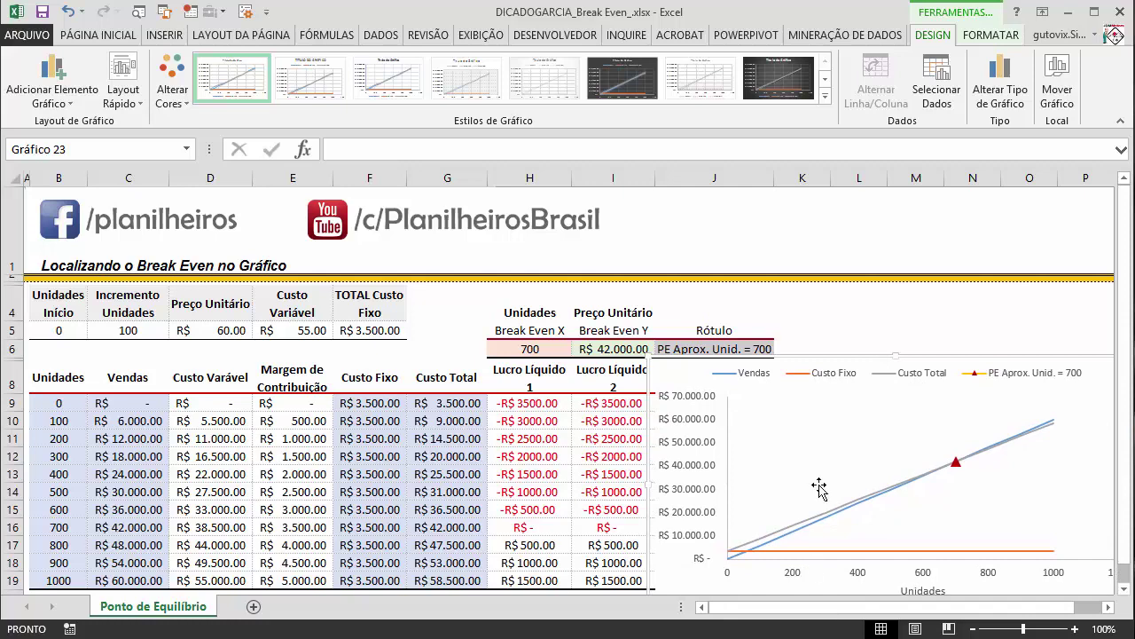
pyautogui.click(860, 327)
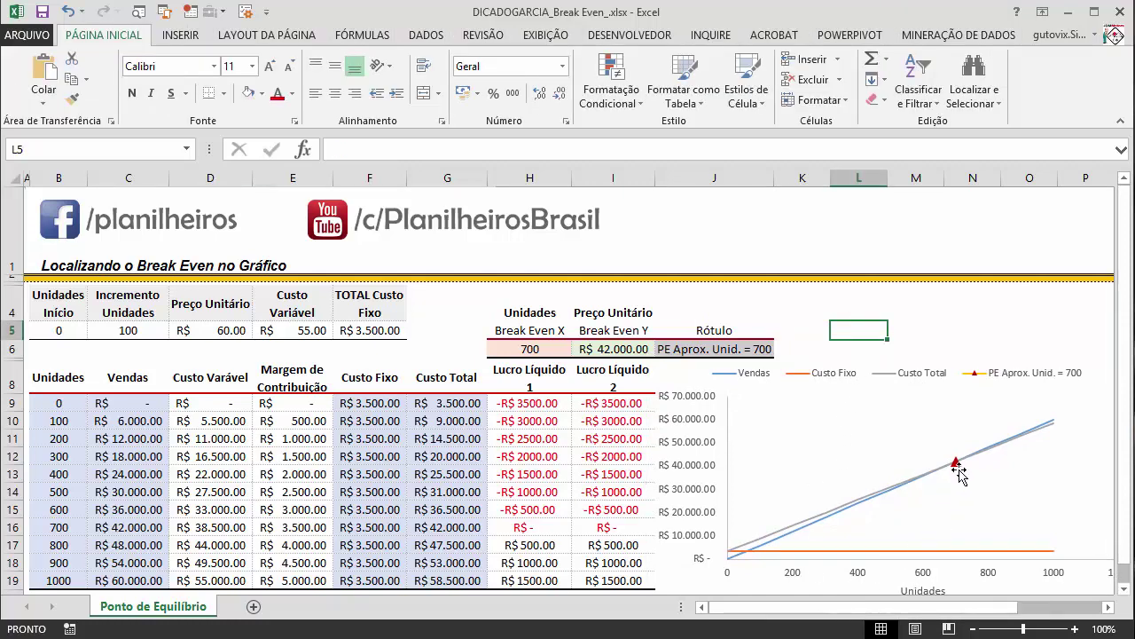
pyautogui.click(827, 356)
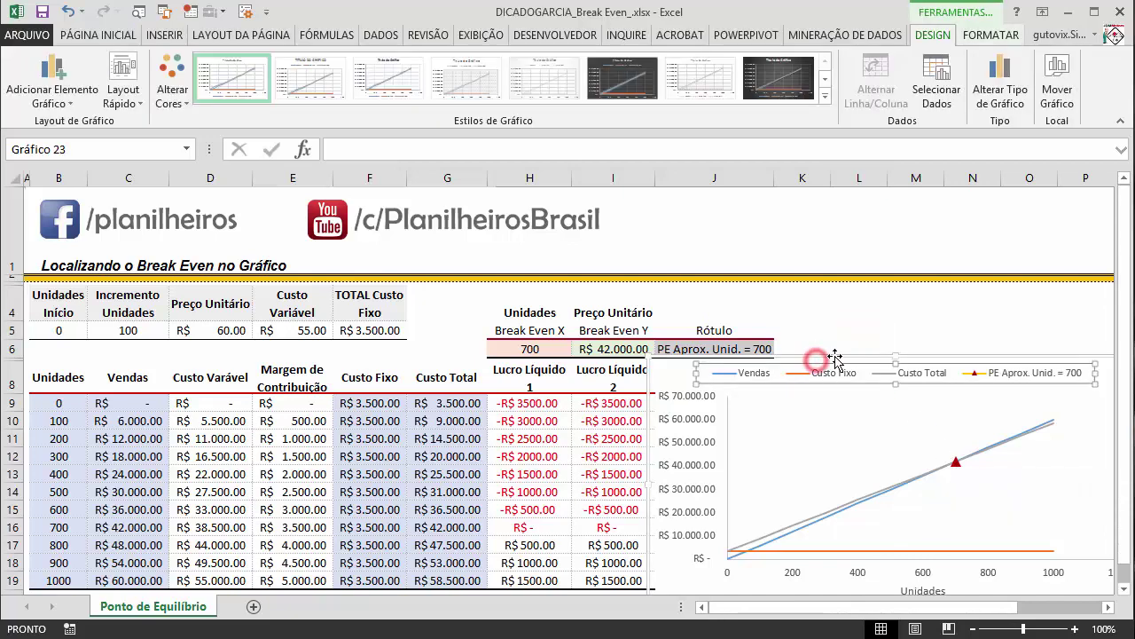
pyautogui.moveTo(847, 354)
pyautogui.mouseDown()
pyautogui.moveTo(604, 285)
pyautogui.moveTo(572, 354)
pyautogui.moveTo(661, 354)
pyautogui.moveTo(642, 351)
pyautogui.mouseUp()
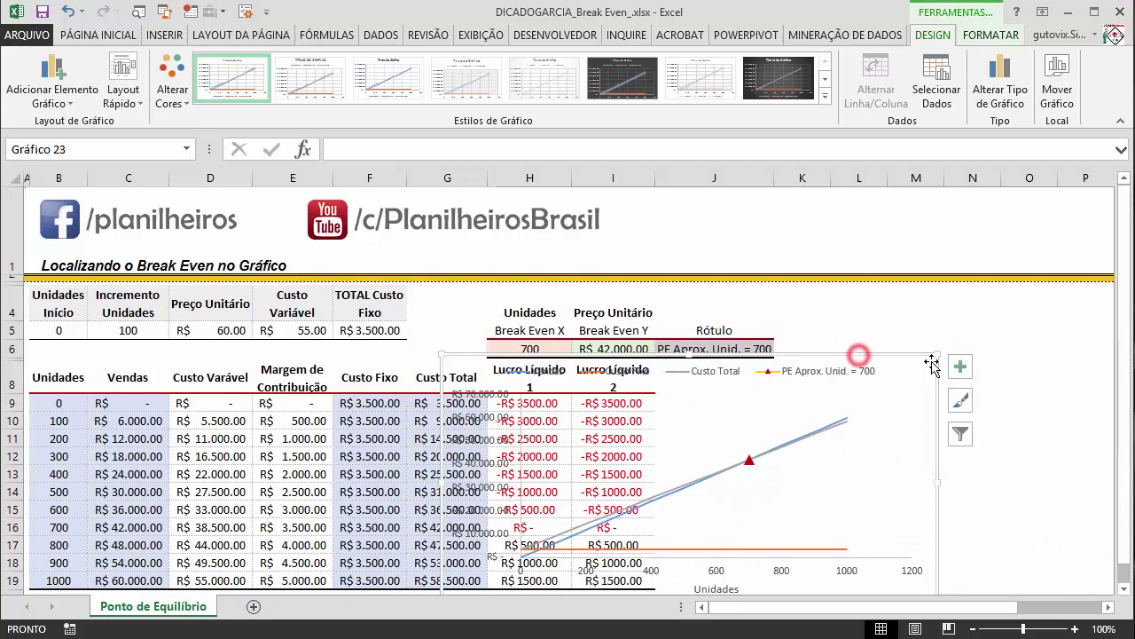
# Step: Add a data callout (Texto Explicativo de Dados) label to the break-even point
pyautogui.click(960, 365)
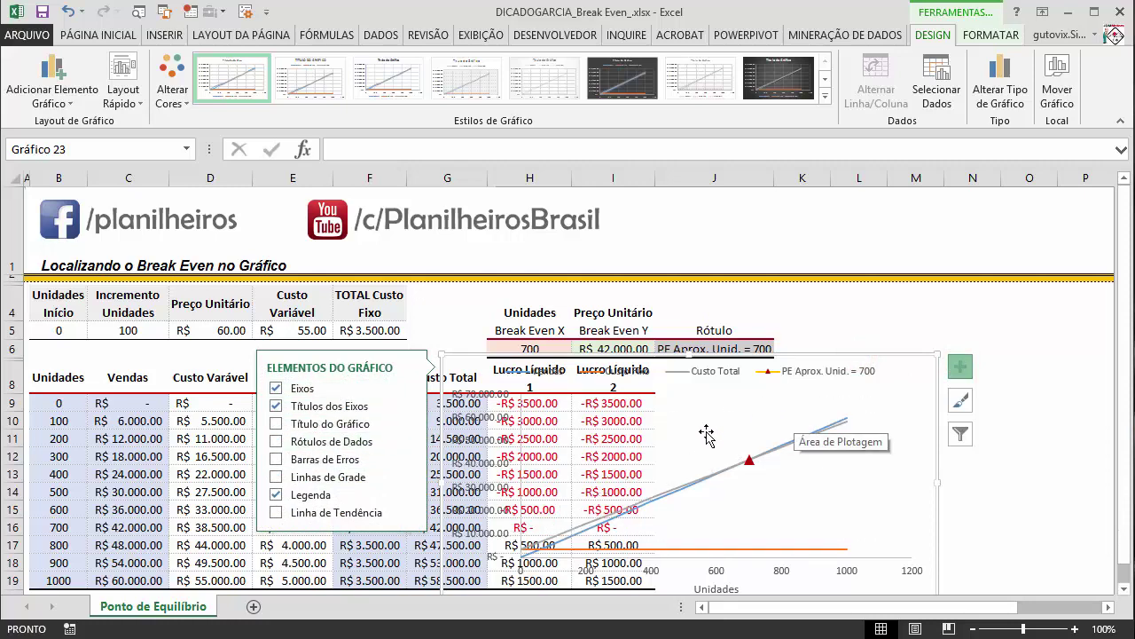
pyautogui.click(750, 461)
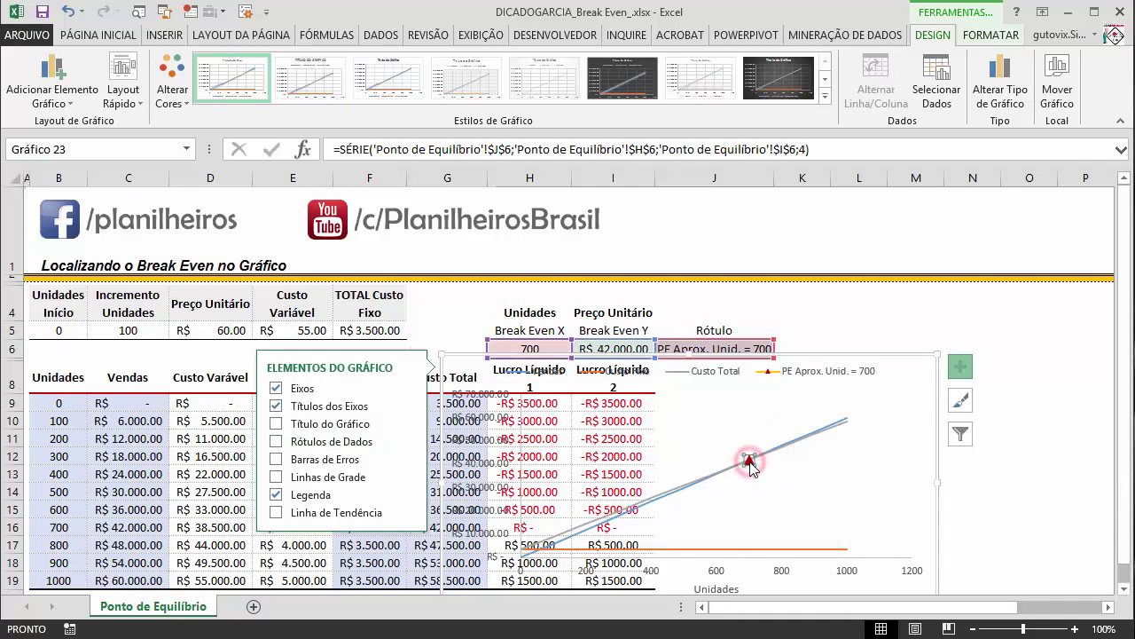
pyautogui.click(410, 441)
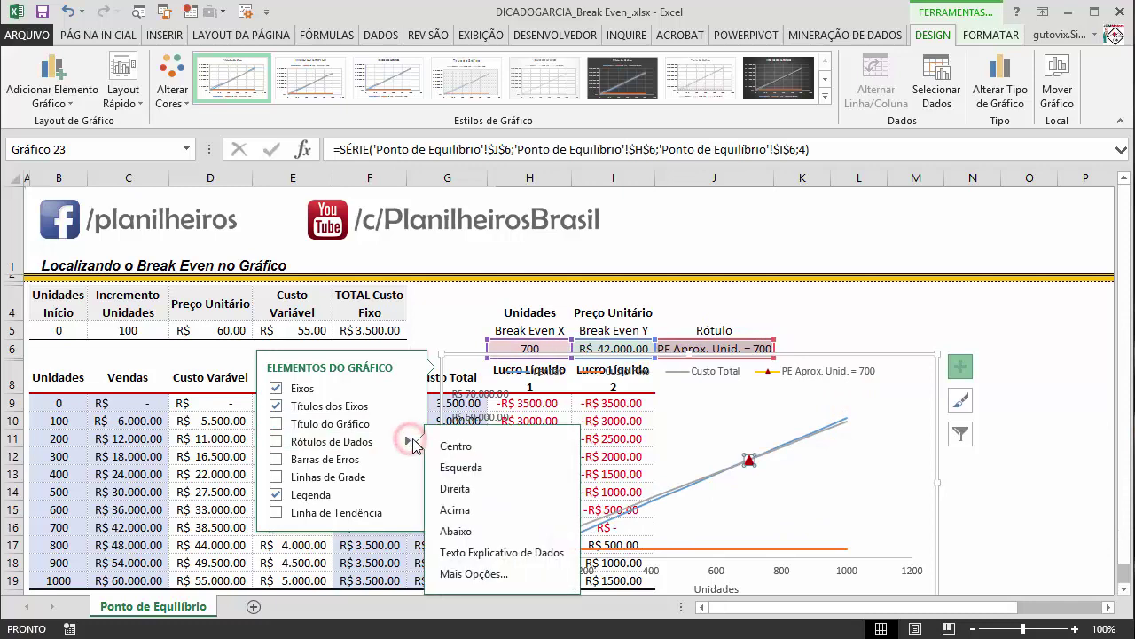
pyautogui.click(512, 554)
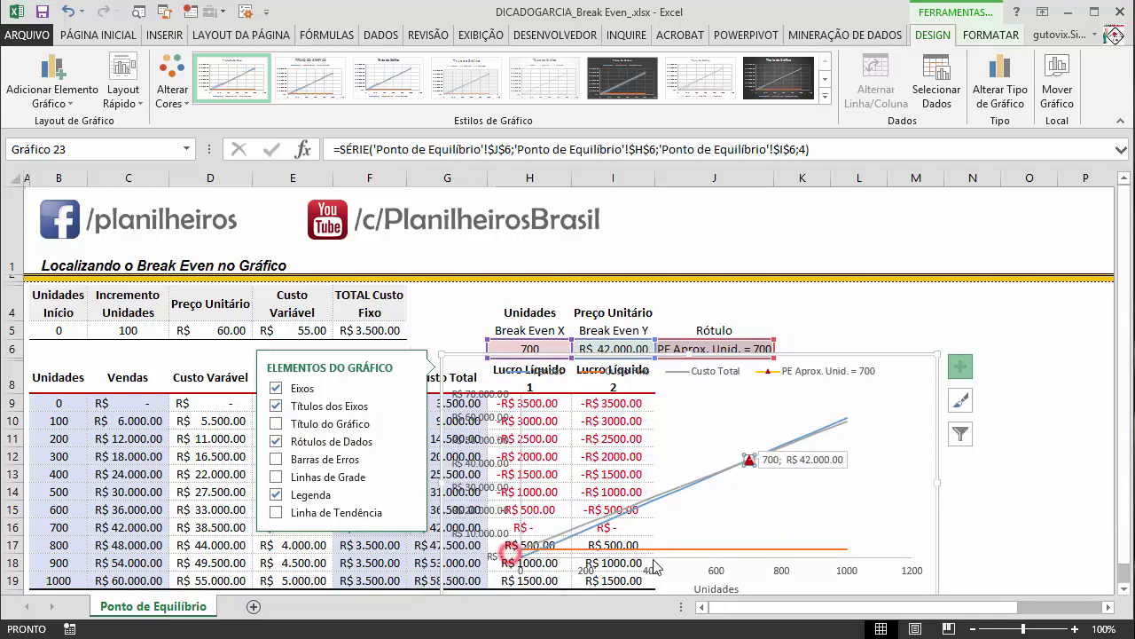
# Step: Make the break-even data label show the series name instead of the X and Y values
pyautogui.click(837, 356)
pyautogui.click(801, 459)
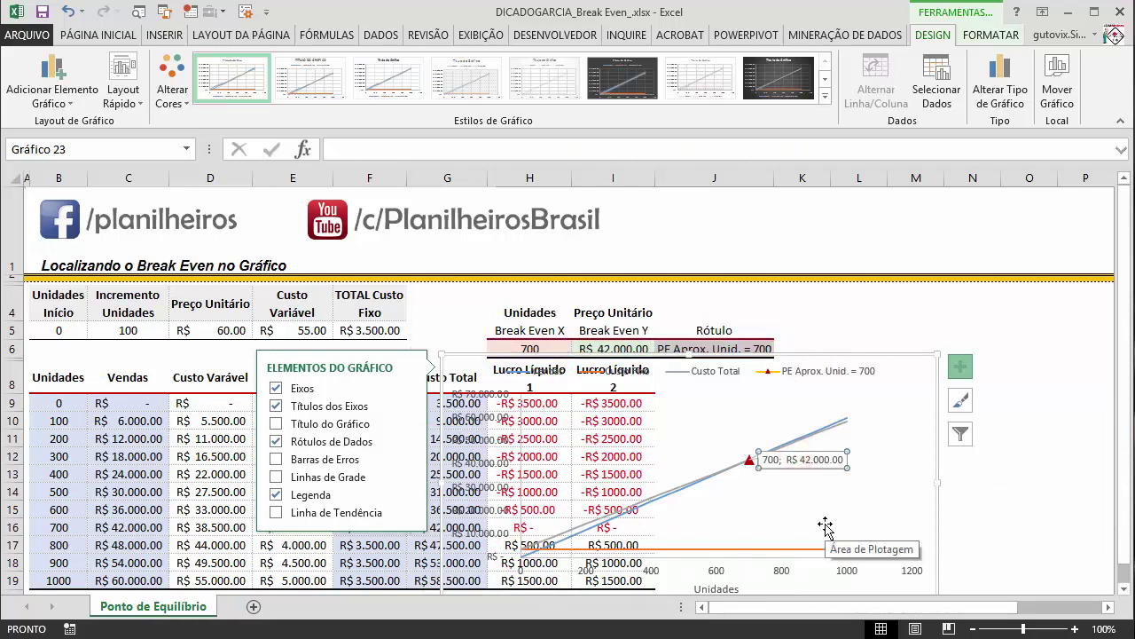
pyautogui.hotkey('ctrl', '1')
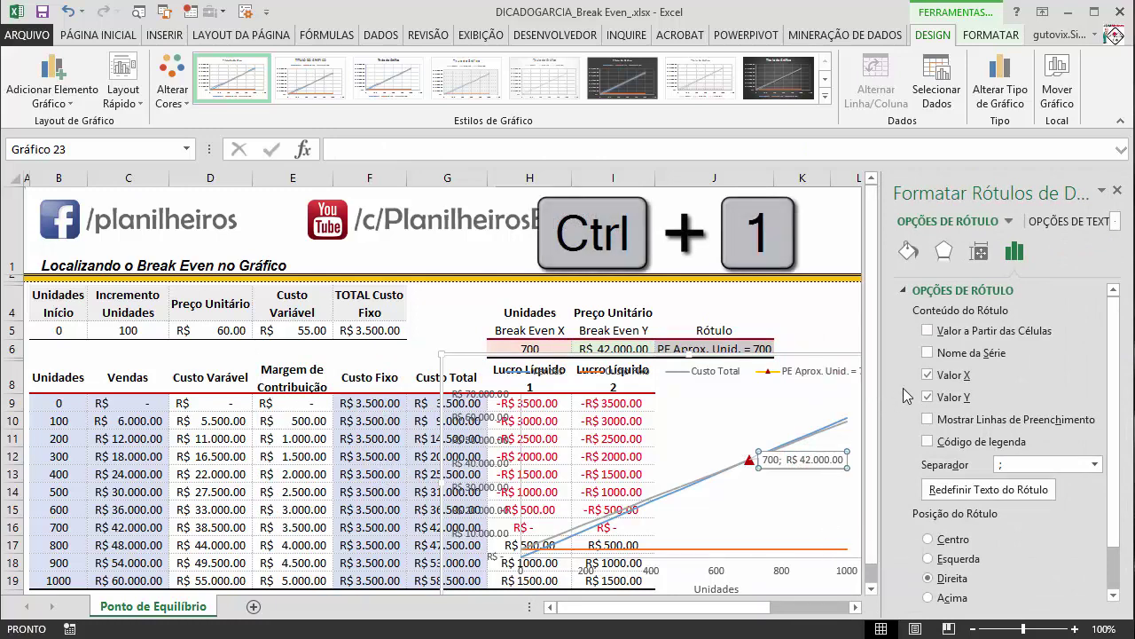
pyautogui.click(929, 353)
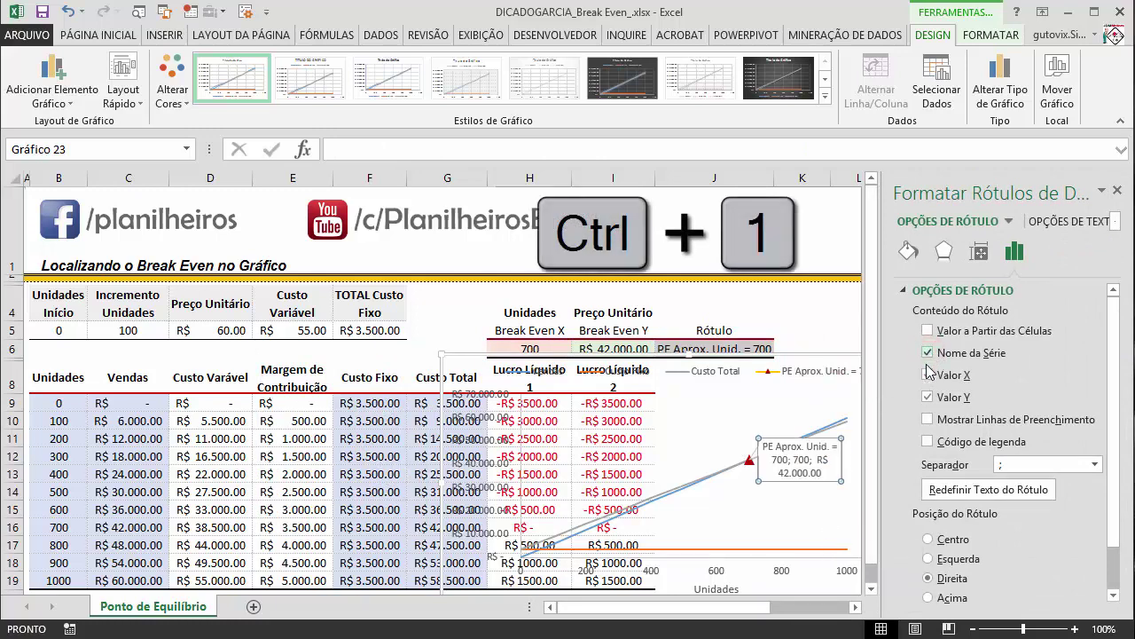
pyautogui.click(929, 376)
pyautogui.click(929, 398)
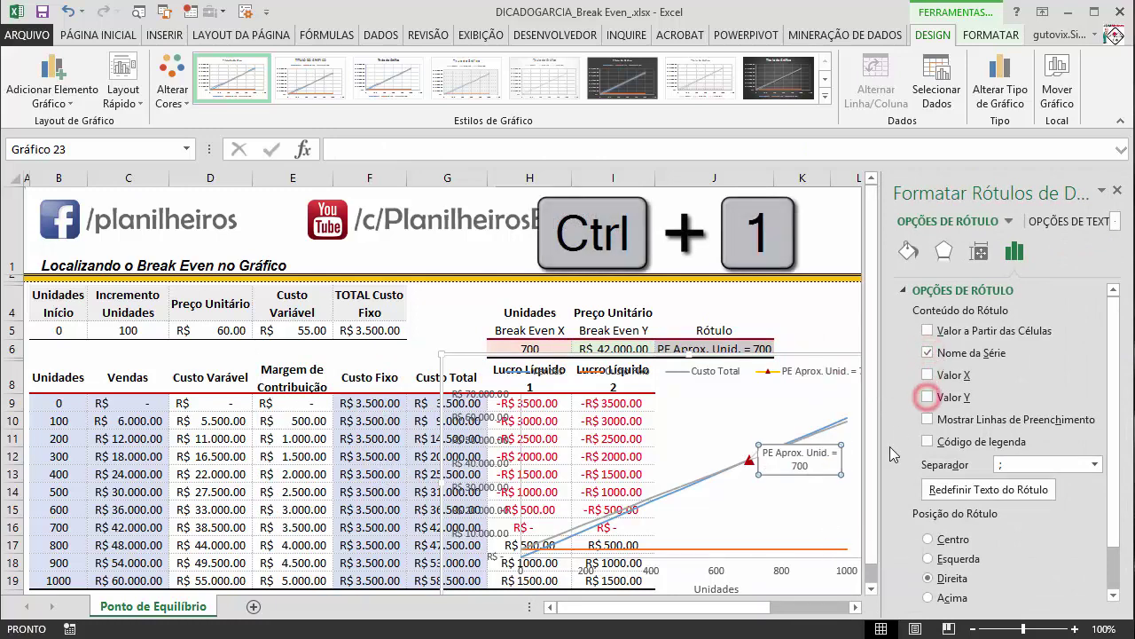
# Step: Position the break-even data label above its point and resize the callout so its text fits tightly on one line
pyautogui.click(929, 599)
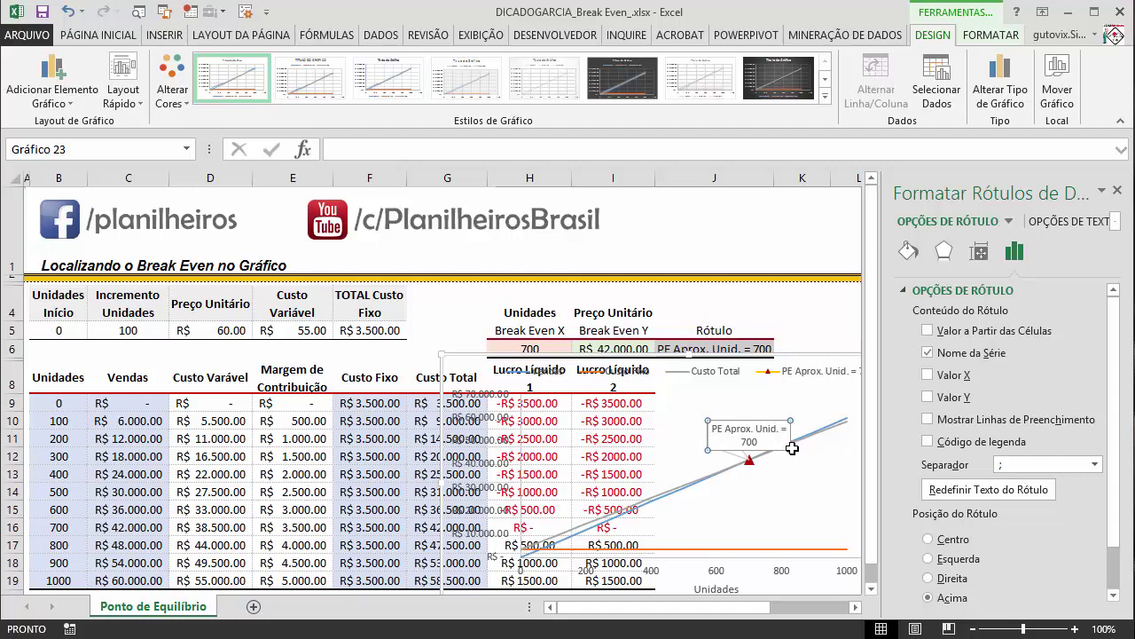
pyautogui.click(1118, 190)
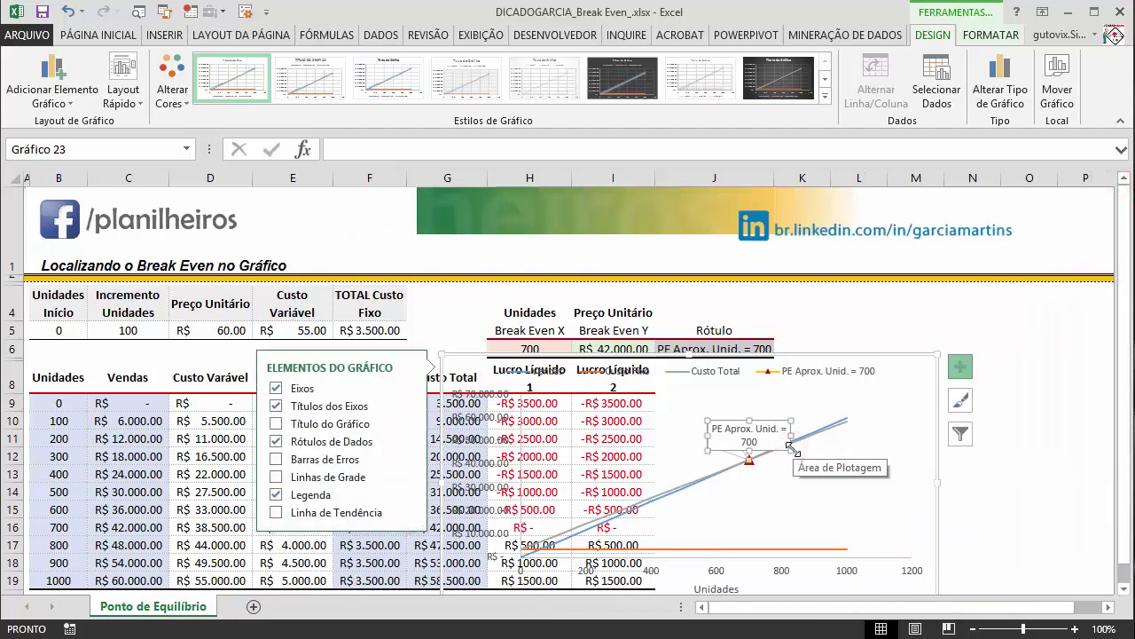
pyautogui.click(794, 435)
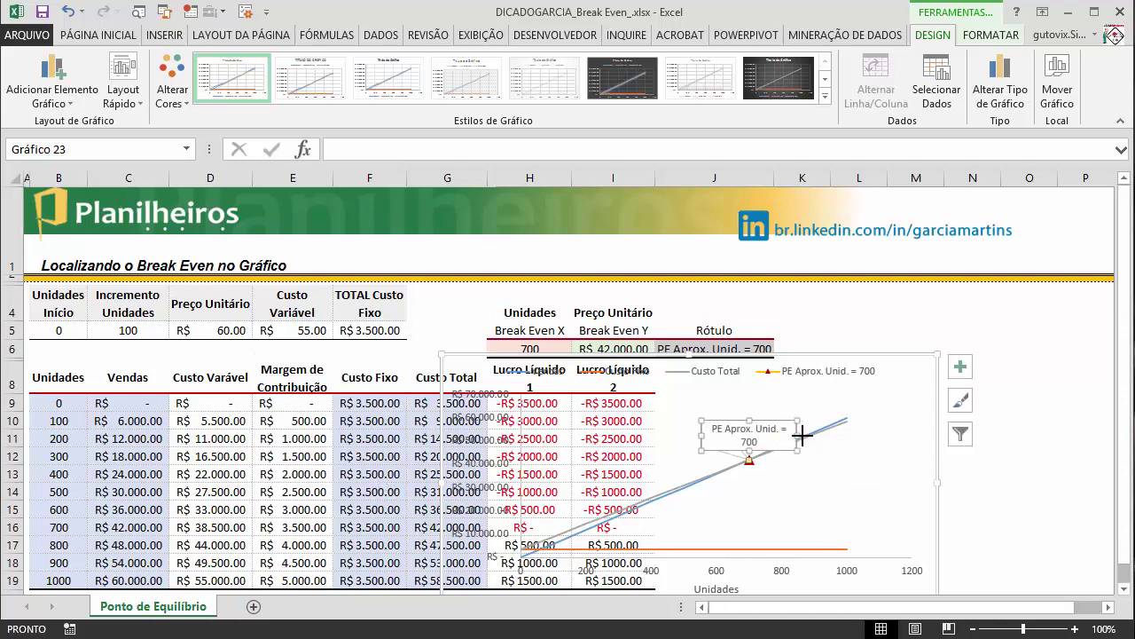
pyautogui.moveTo(802, 435); pyautogui.dragTo(814, 435)
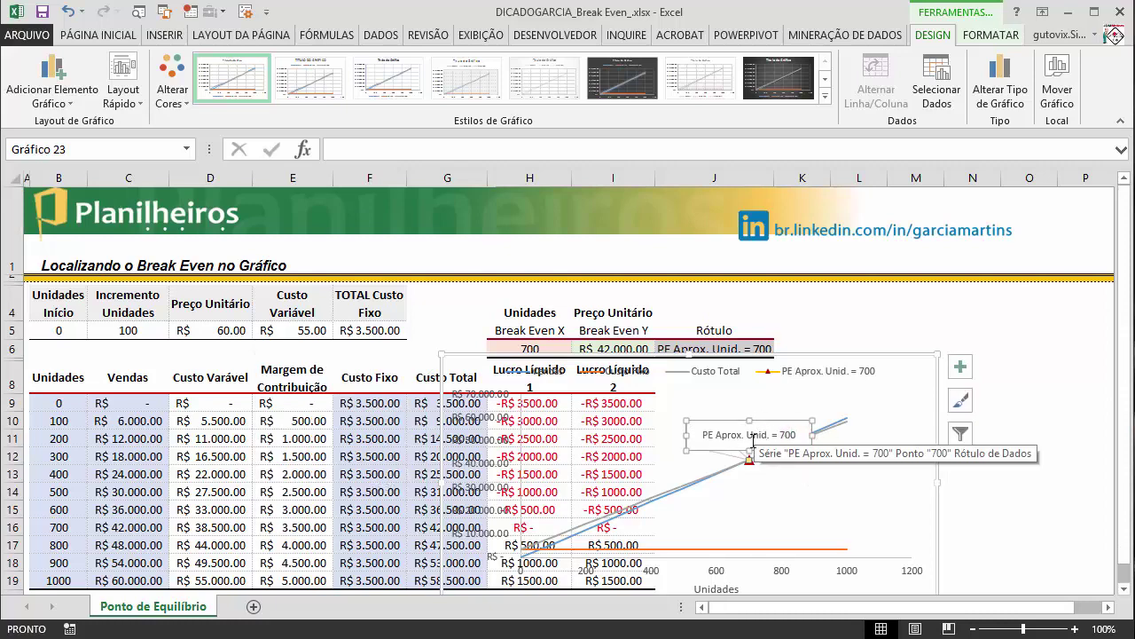
pyautogui.moveTo(750, 448); pyautogui.dragTo(750, 441)
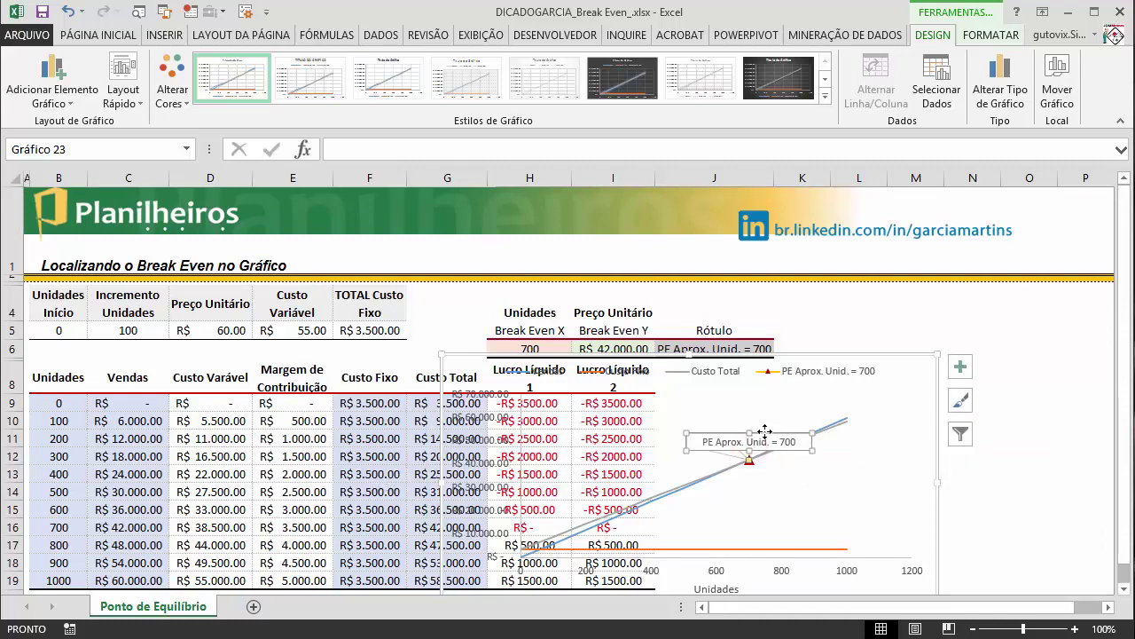
pyautogui.click(828, 495)
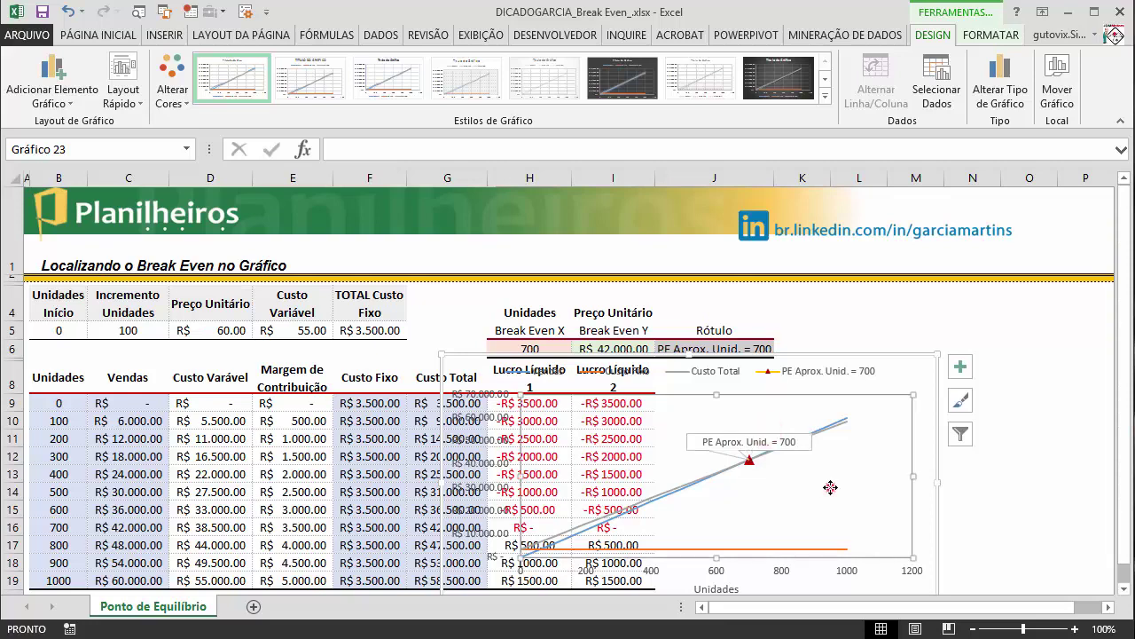
pyautogui.click(992, 506)
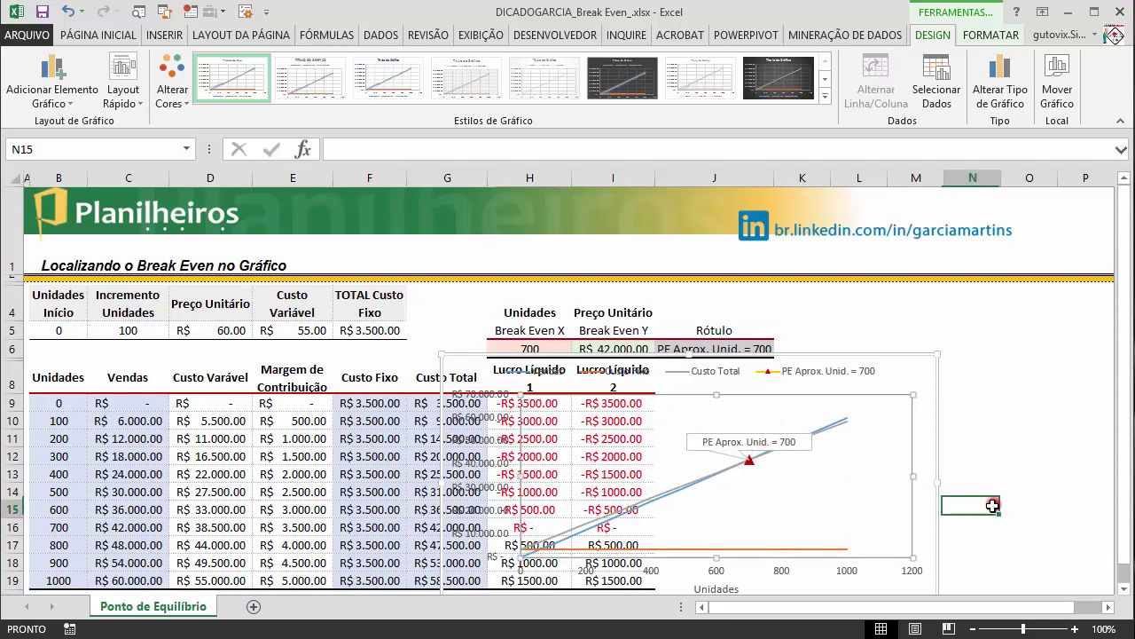
# Step: Move the chart clear of the data table so it starts at column J, and delete the break-even series entry from its legend
pyautogui.click(815, 349)
pyautogui.moveTo(814, 350); pyautogui.dragTo(1024, 362)
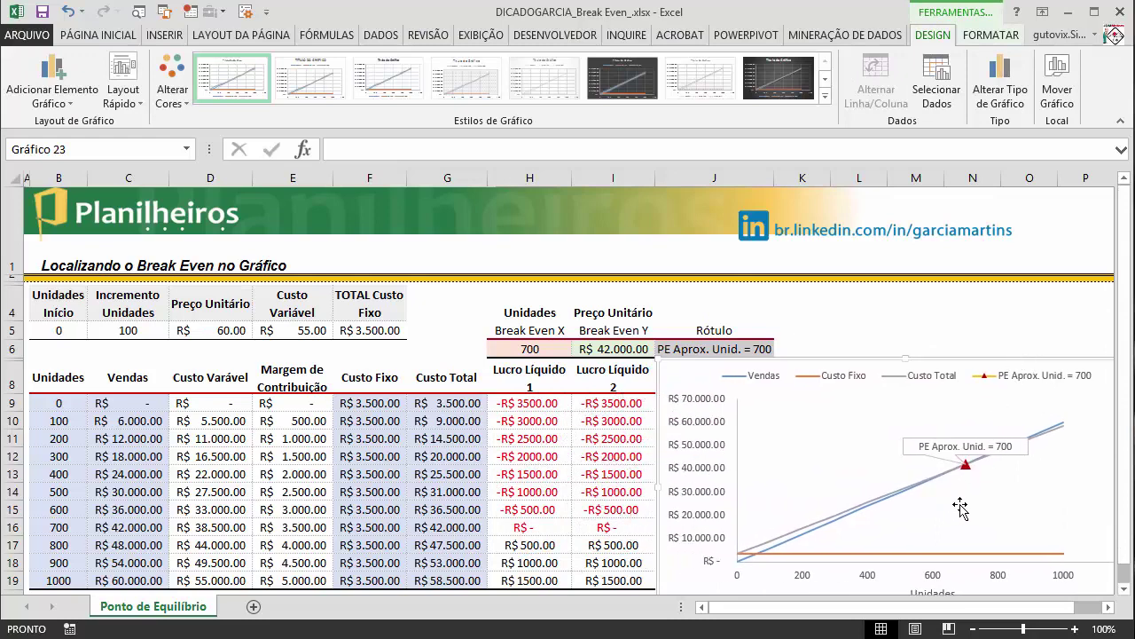
pyautogui.click(1012, 382)
pyautogui.click(1010, 379)
pyautogui.press('Delete')
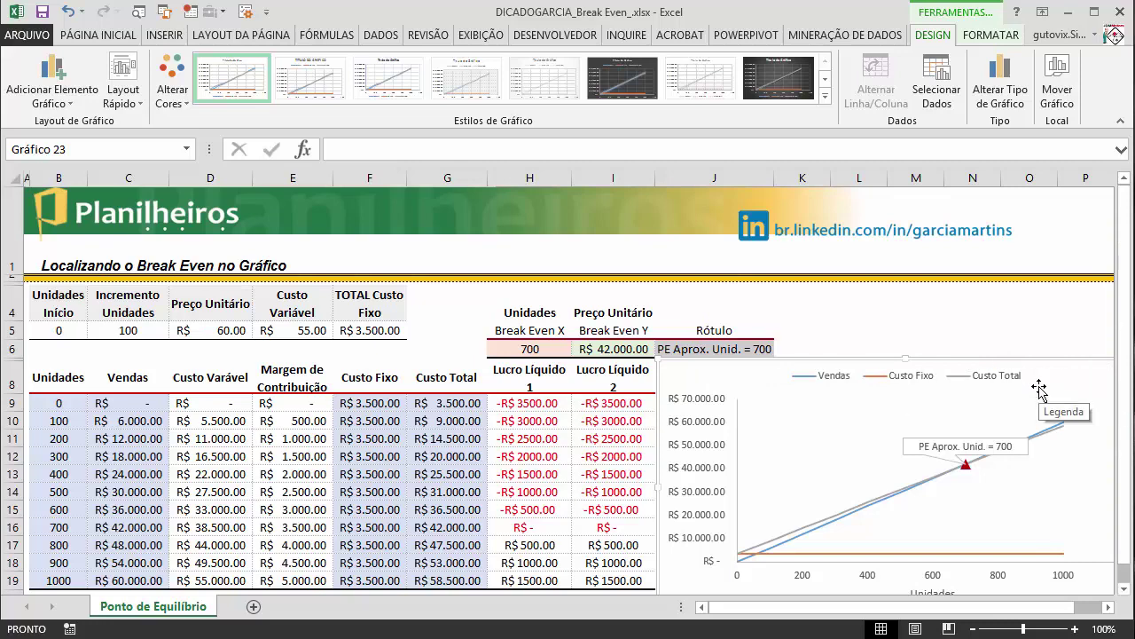
pyautogui.click(942, 329)
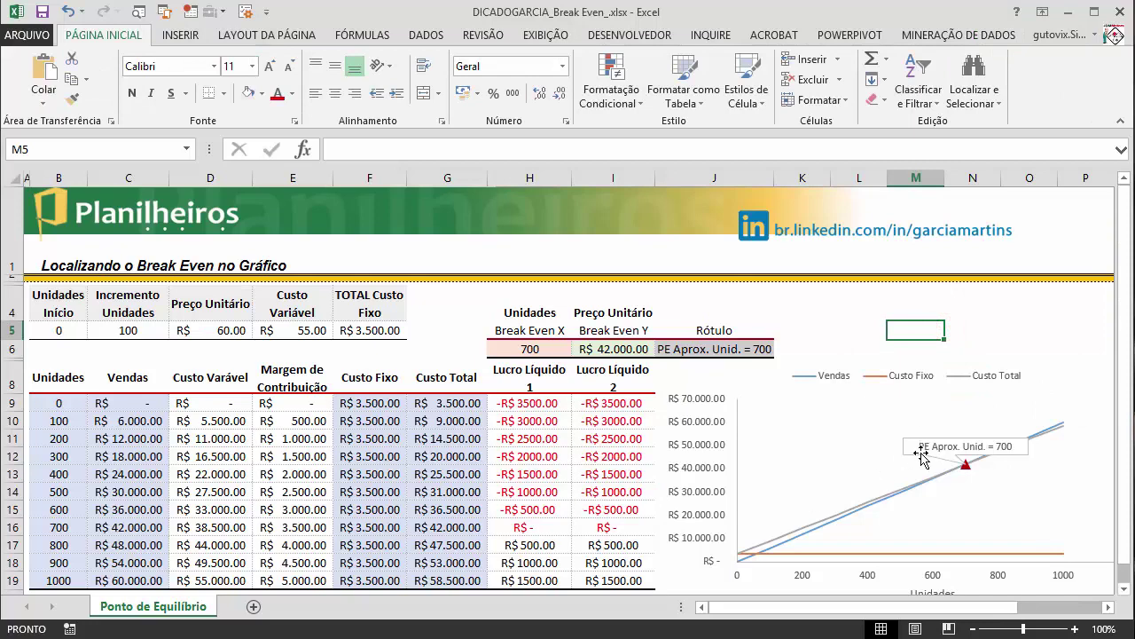
# Step: Set the unit price (Preço Unitário) in D5 to 65 to test the dynamic break-even point
pyautogui.click(192, 331)
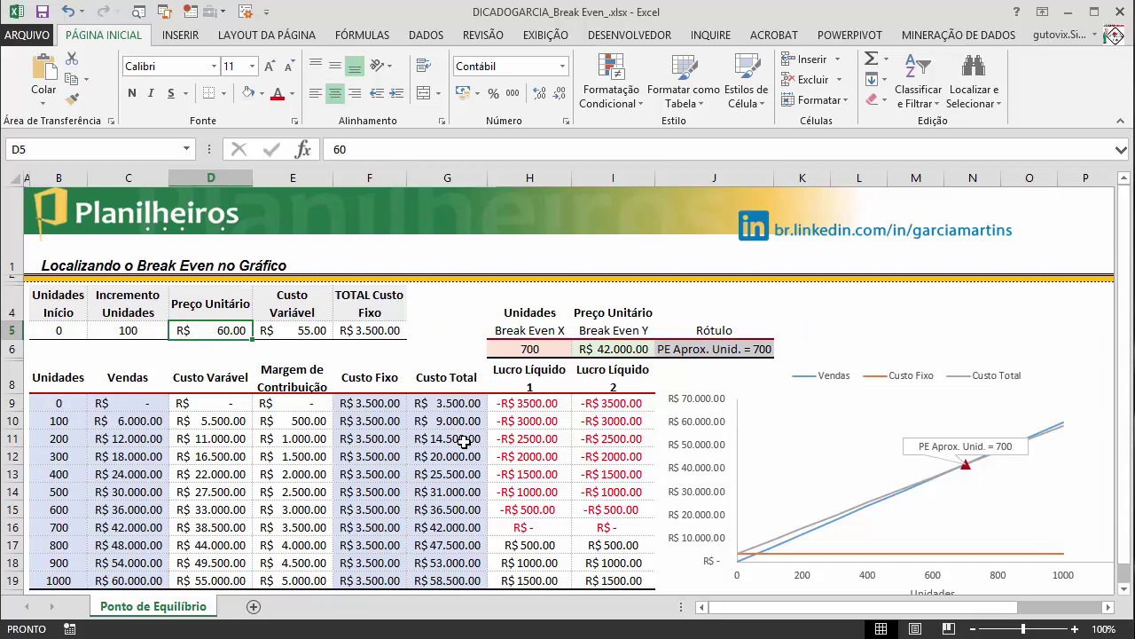
pyautogui.write('65')
pyautogui.press('Return')
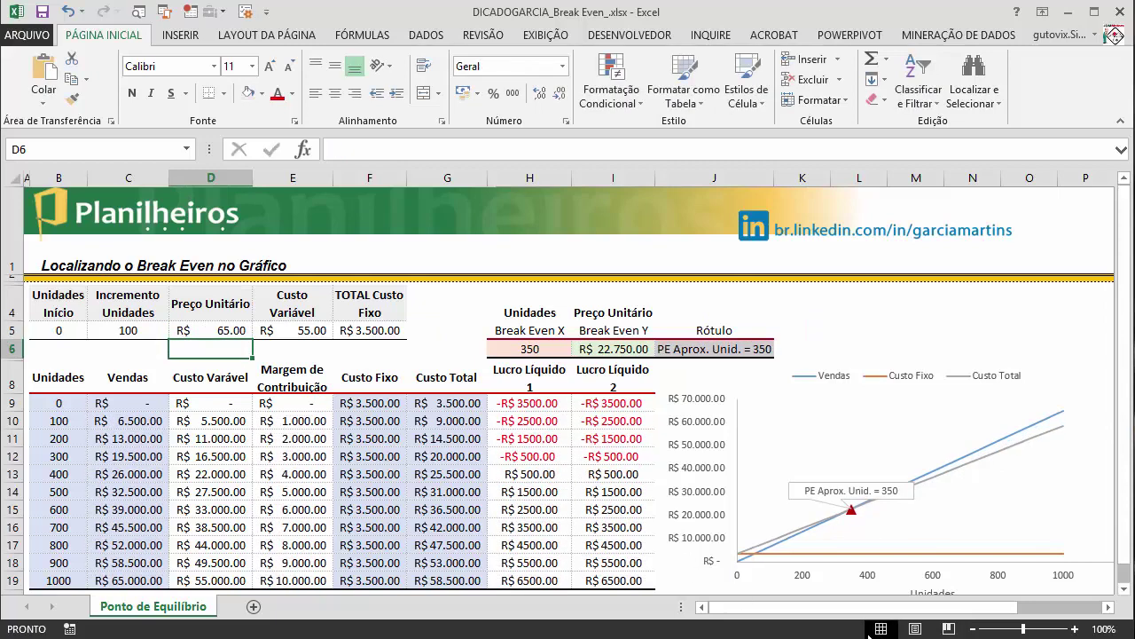
# Step: Compare the break-even marker on the chart with the table rows for 300 and 400 units
pyautogui.moveTo(852, 521)
pyautogui.click(546, 459)
pyautogui.moveTo(59, 456); pyautogui.dragTo(616, 456)
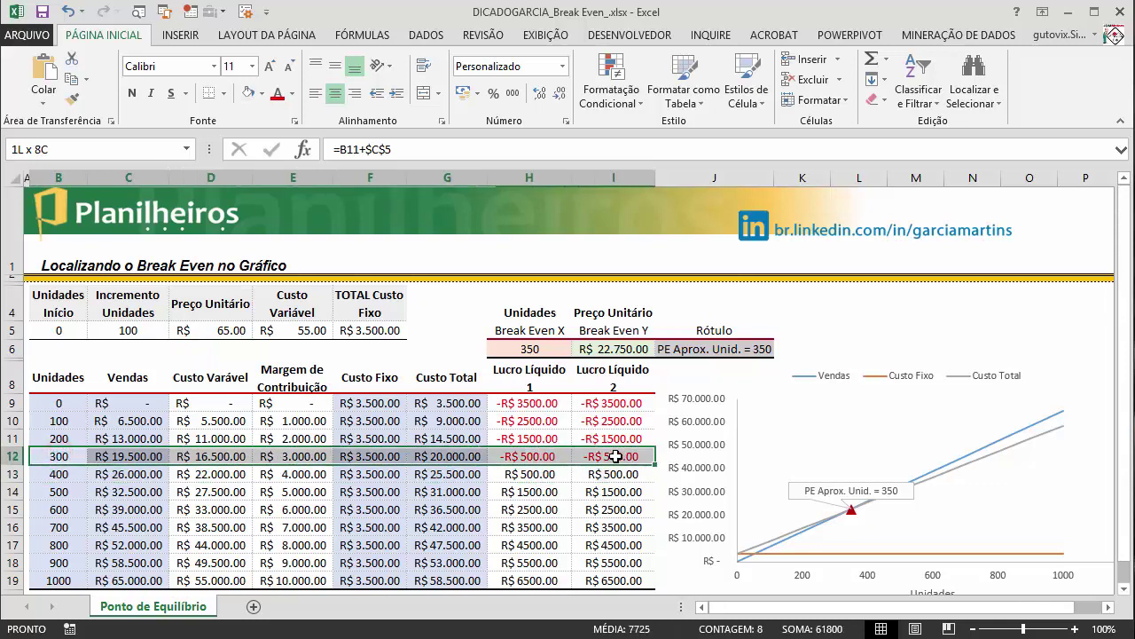
pyautogui.moveTo(57, 474); pyautogui.dragTo(615, 478)
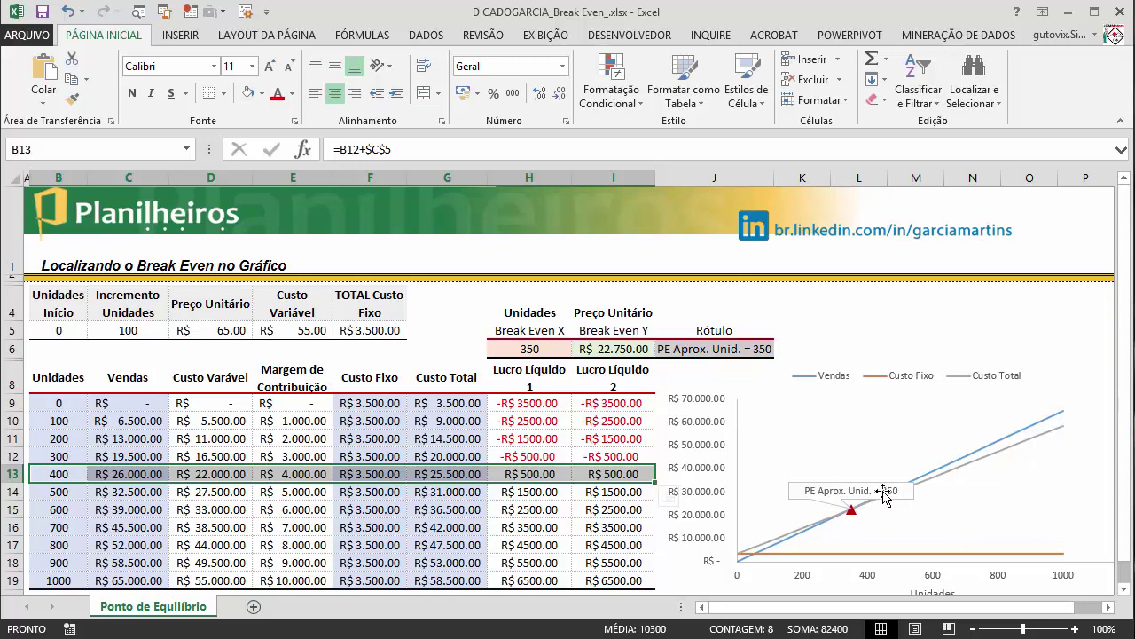
# Step: Set the variable cost (Custo Variável) in E5 to 60 and reselect that cell
pyautogui.click(307, 328)
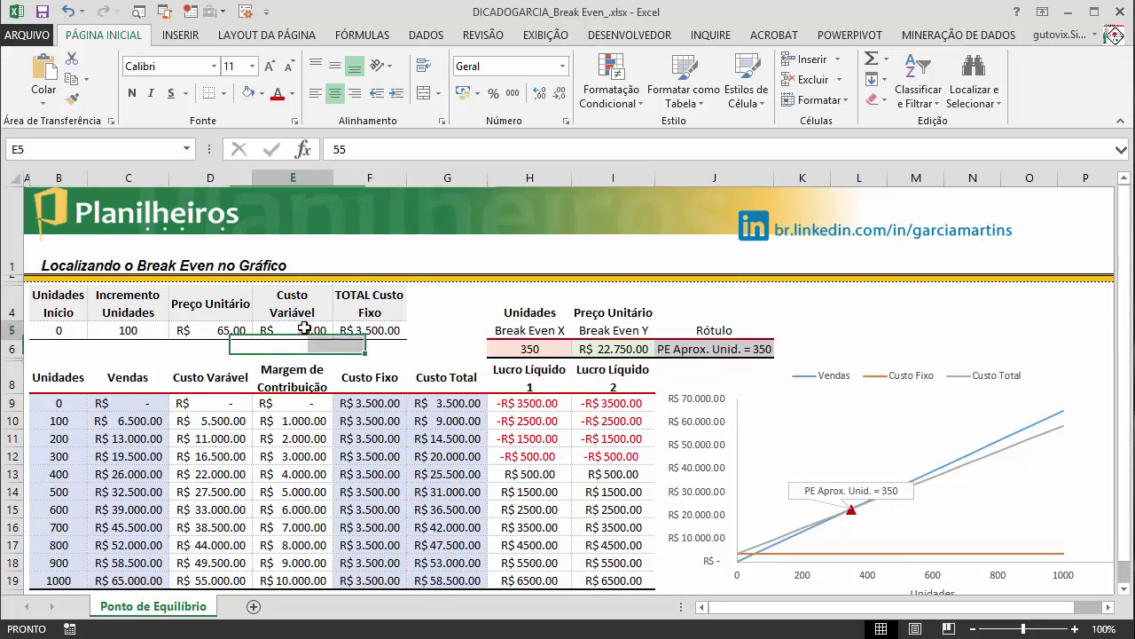
pyautogui.write('60')
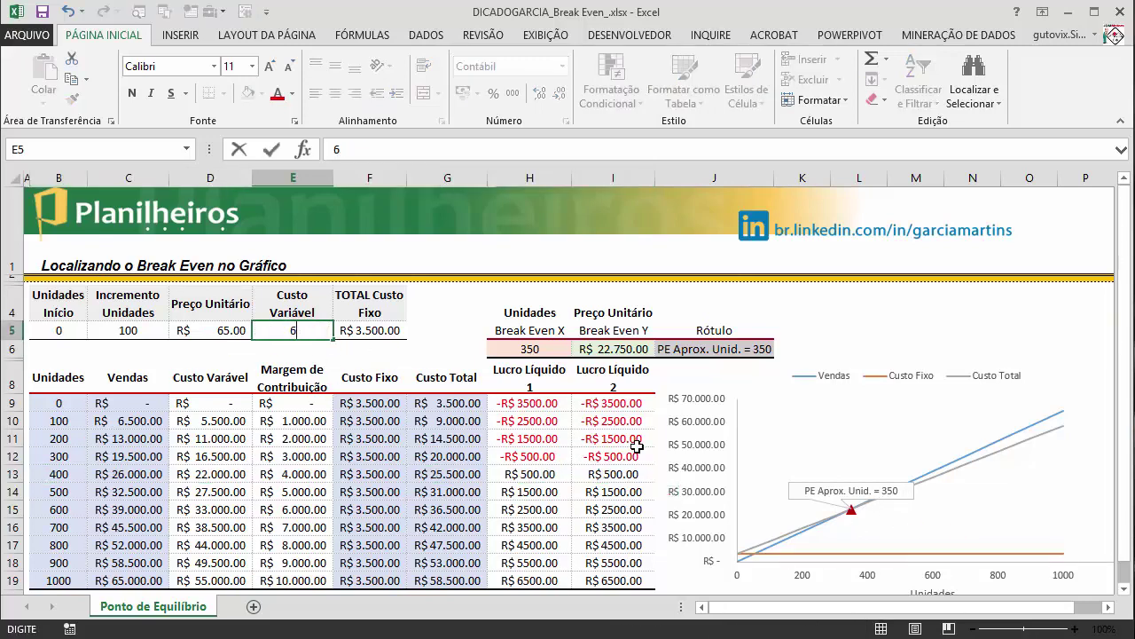
pyautogui.press('Return')
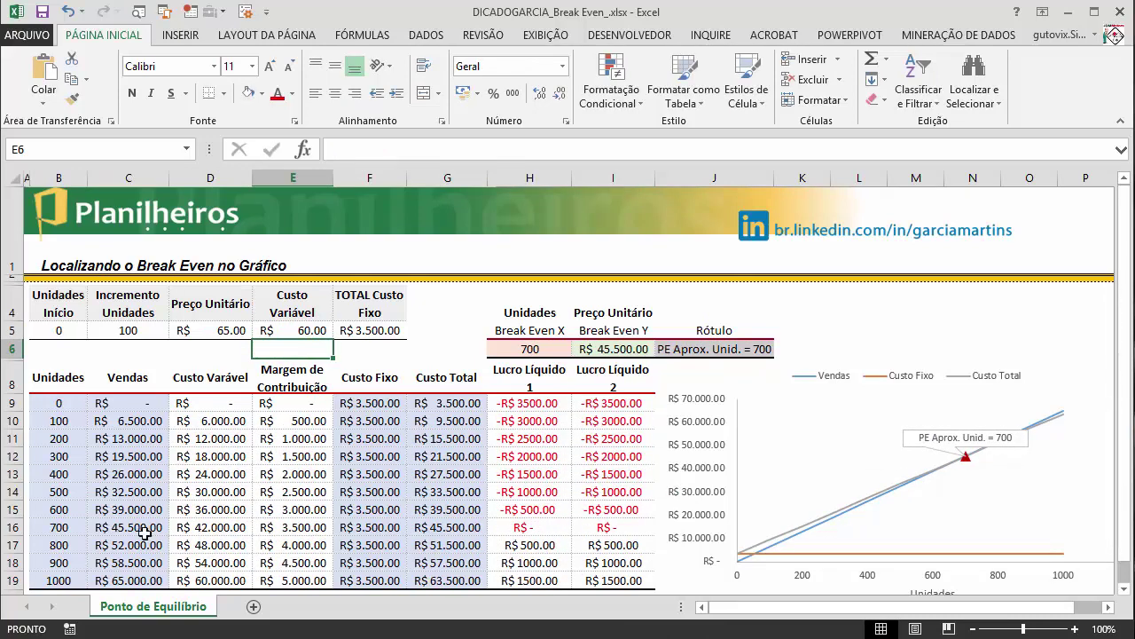
pyautogui.click(287, 334)
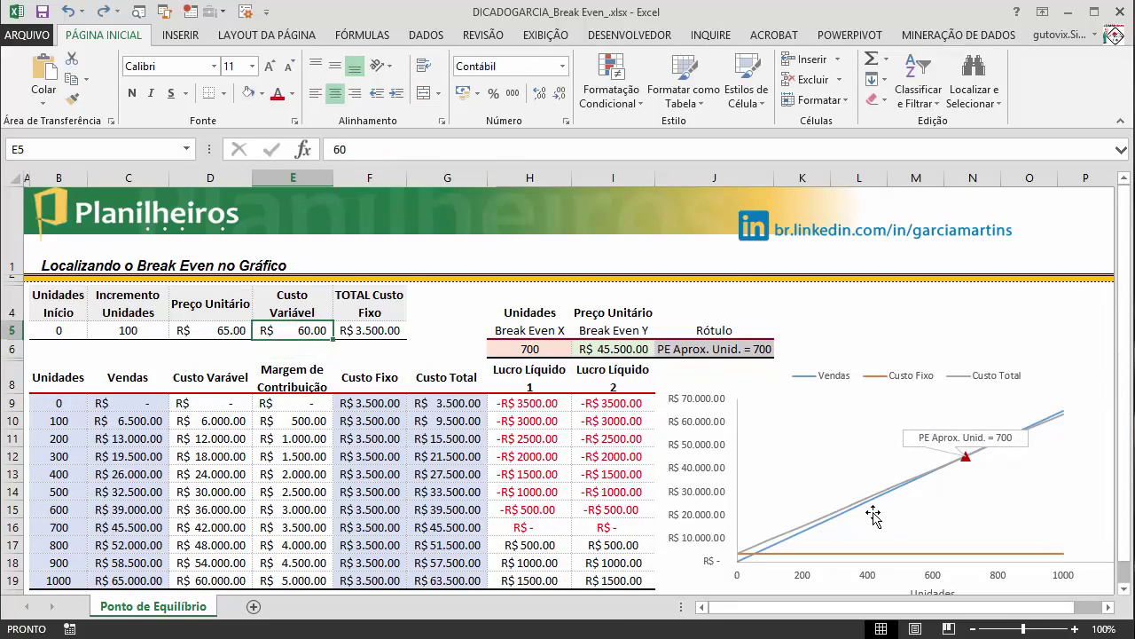